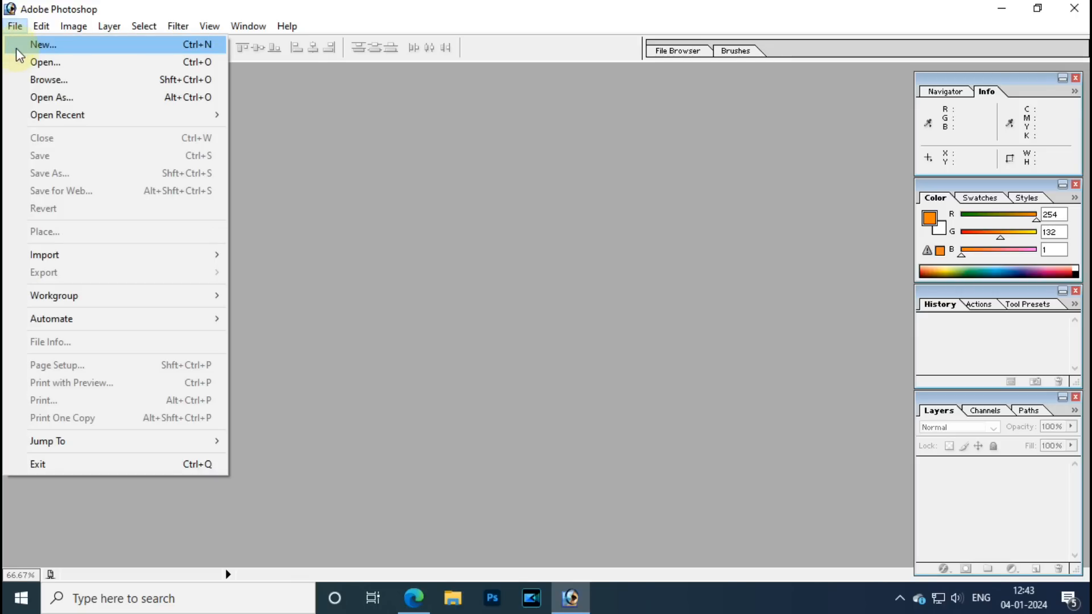
# Create a 5 x 5 inch, 300 ppi document named '5 x 5'.
pyautogui.click(641, 260)
pyautogui.click(626, 288)
pyautogui.click(561, 235)
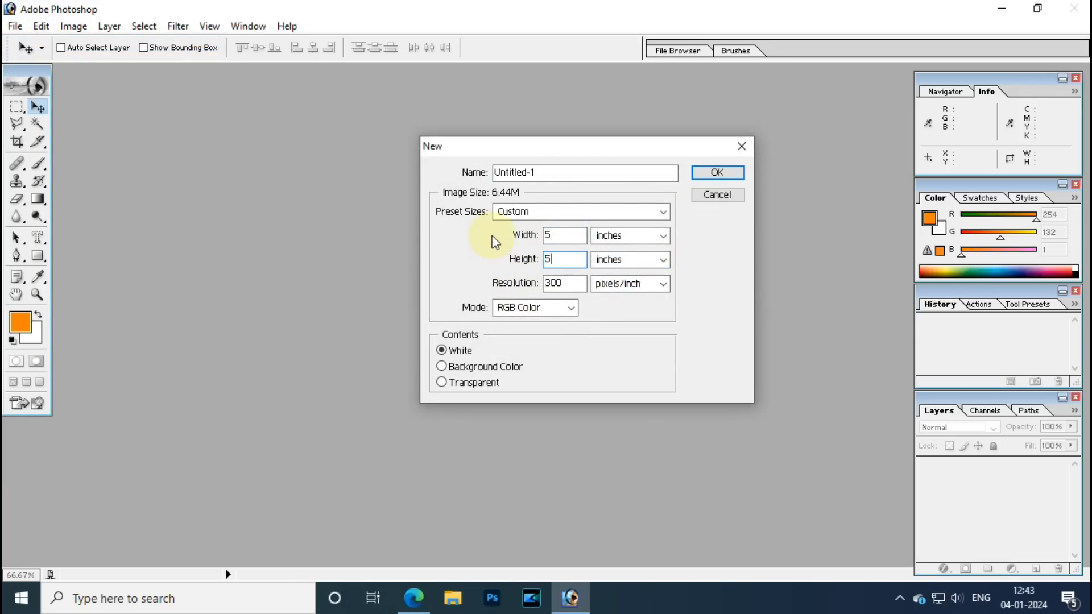
pyautogui.click(563, 285)
pyautogui.moveTo(564, 284); pyautogui.dragTo(469, 283)
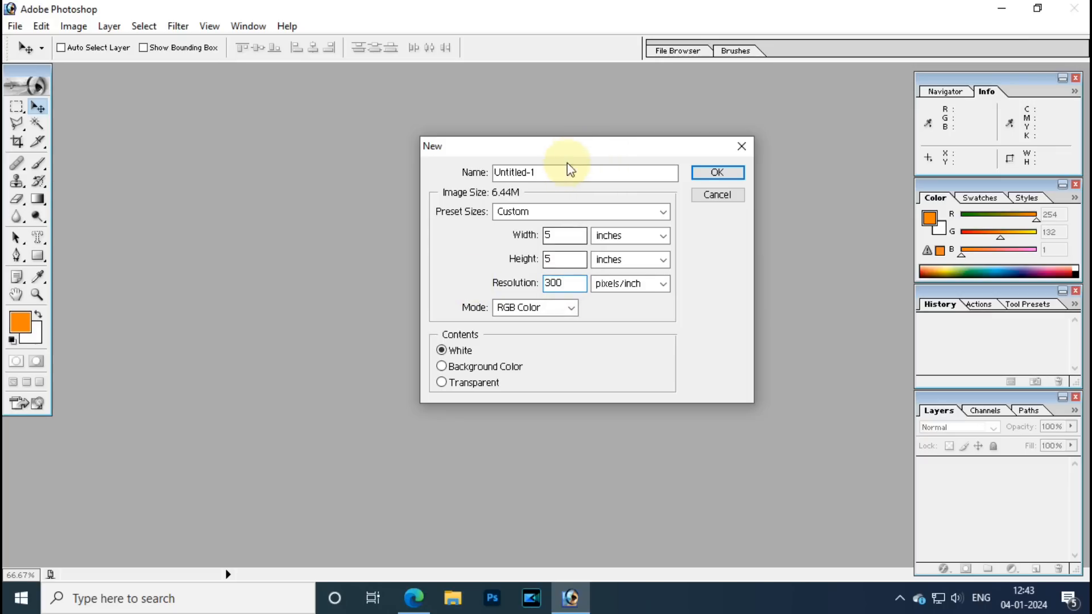
pyautogui.moveTo(563, 169); pyautogui.dragTo(371, 176)
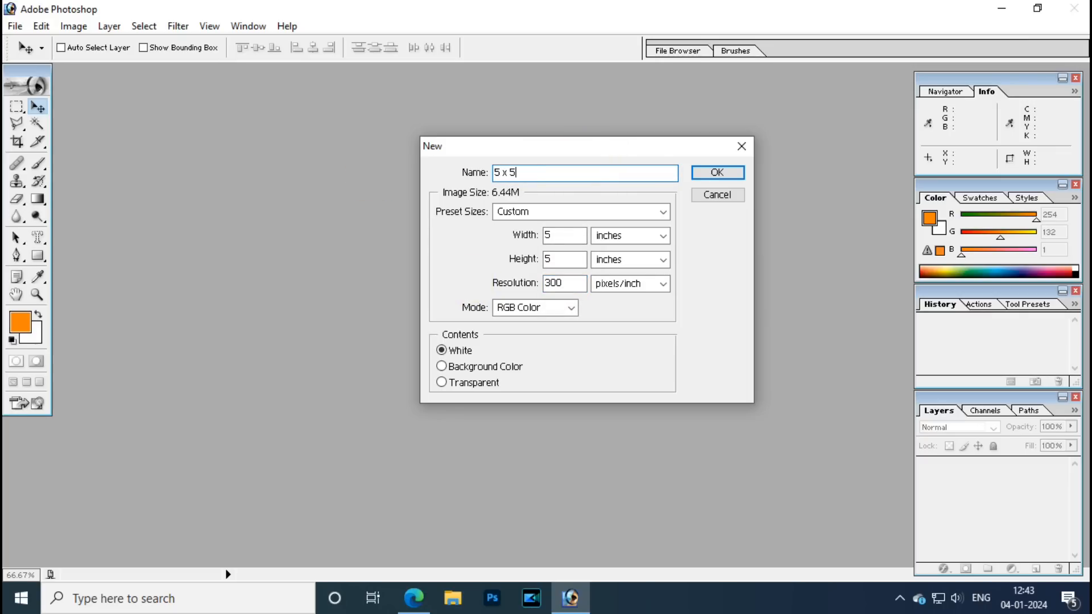
pyautogui.click(715, 176)
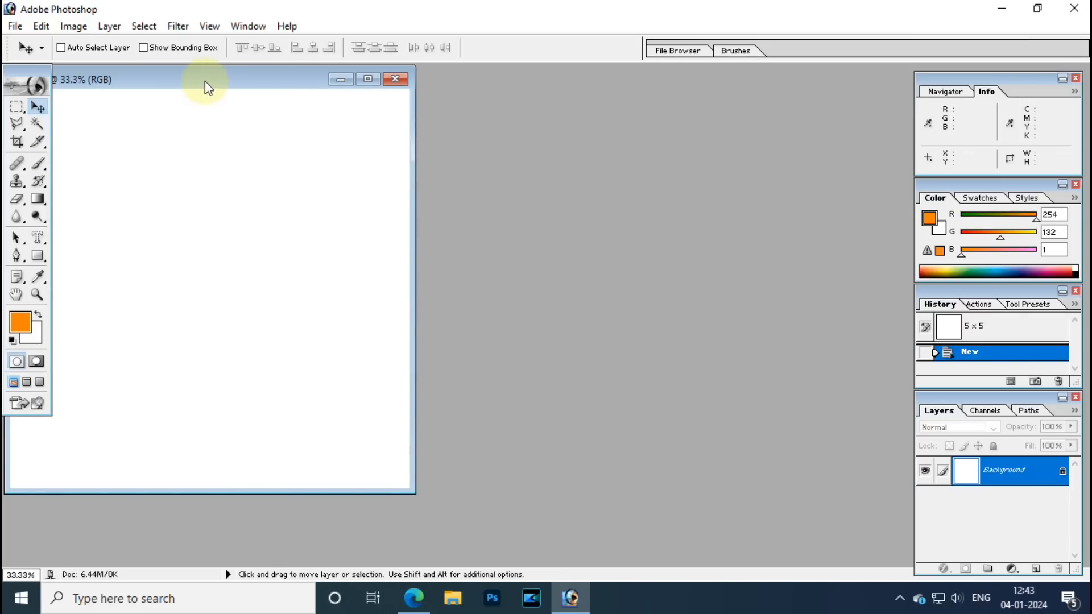
pyautogui.moveTo(205, 86); pyautogui.dragTo(556, 114)
# Create an 8 x 8 inch, 300 ppi document named '8 x 8' and arrange its window.
pyautogui.click(17, 29)
pyautogui.click(15, 30)
pyautogui.click(15, 30)
pyautogui.click(40, 45)
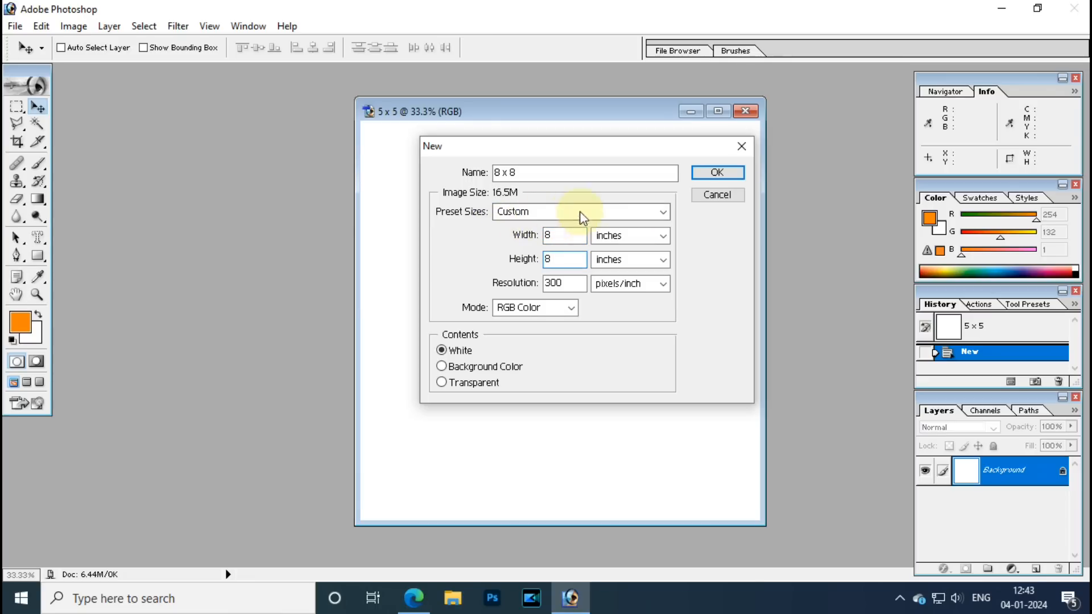
pyautogui.click(717, 173)
pyautogui.click(230, 85)
pyautogui.moveTo(230, 85); pyautogui.dragTo(293, 116)
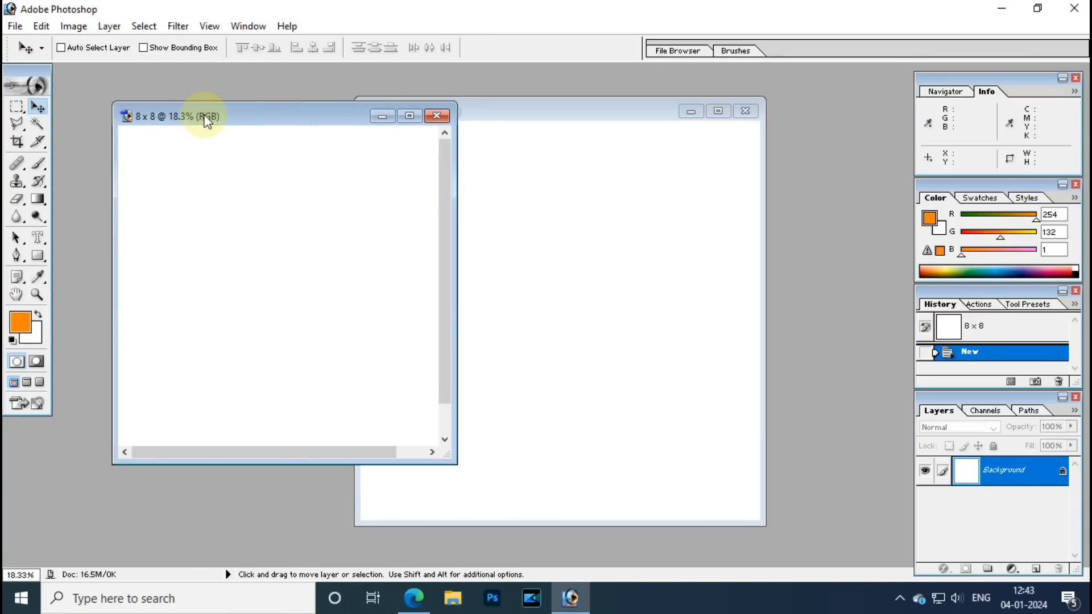
pyautogui.moveTo(178, 121); pyautogui.dragTo(157, 137)
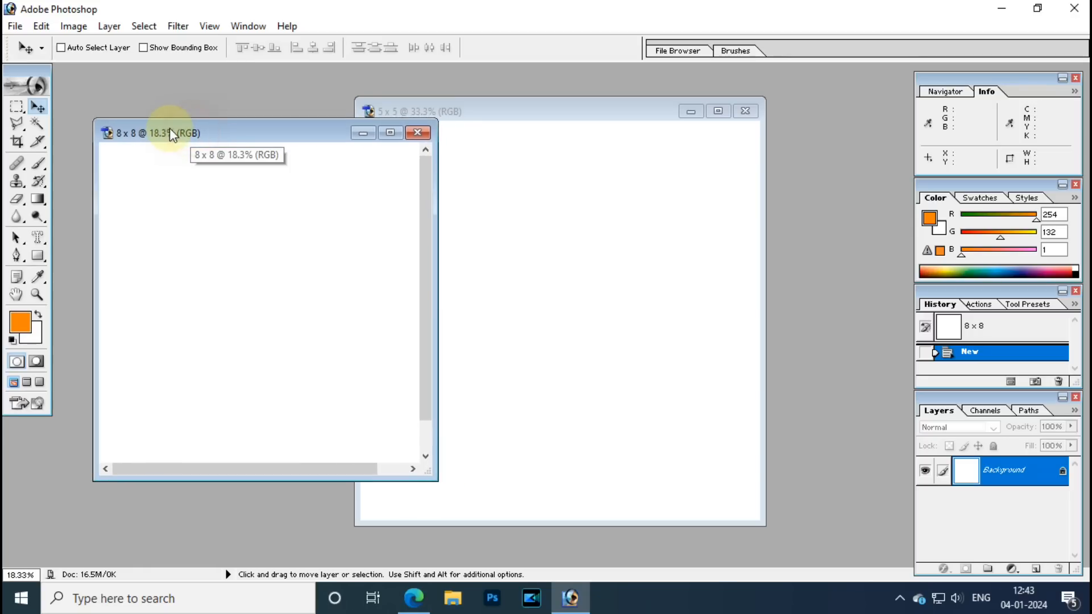
# Fill the 8 x 8 canvas with black using Edit > Fill.
pyautogui.click(40, 26)
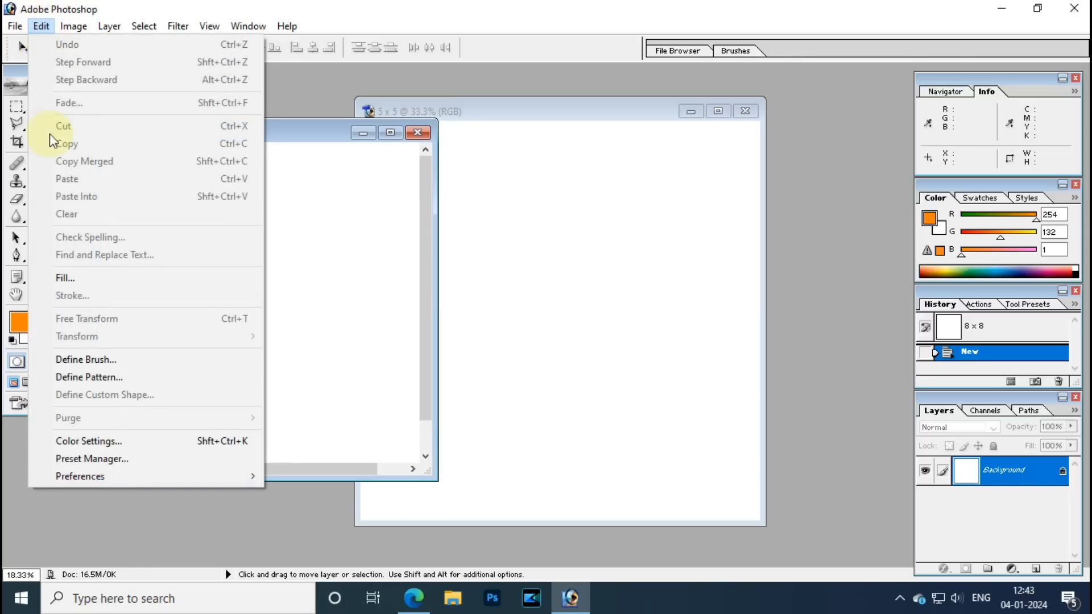
pyautogui.click(67, 278)
pyautogui.click(621, 197)
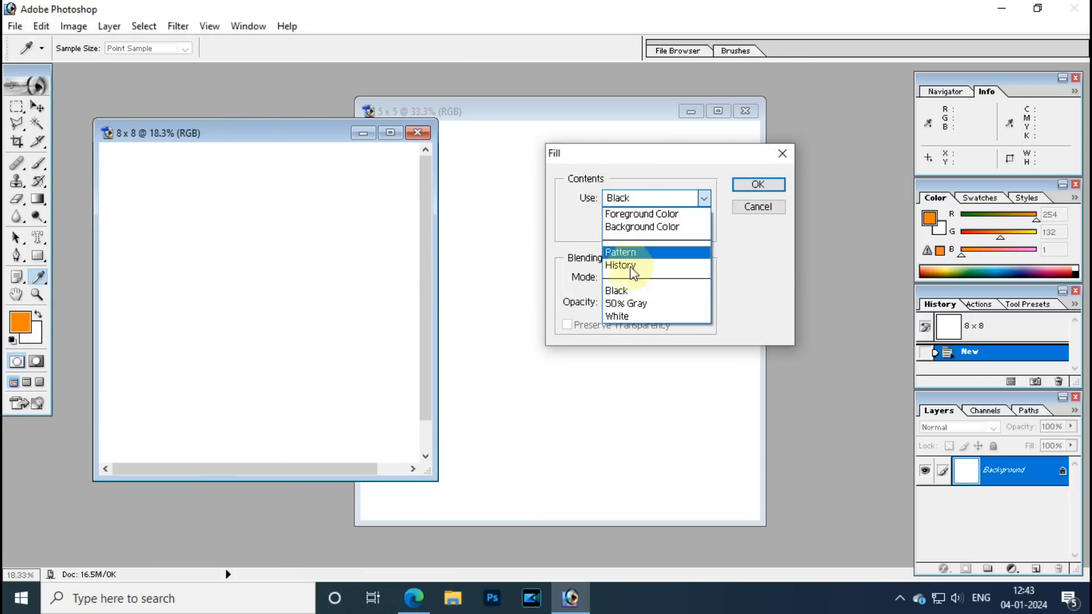
pyautogui.click(628, 291)
pyautogui.click(759, 185)
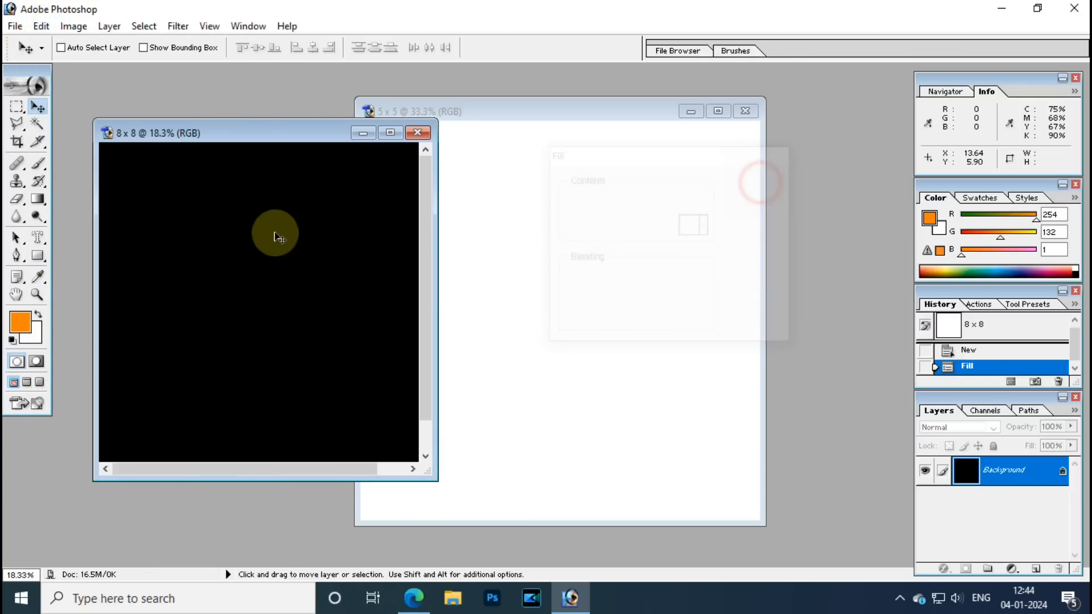
# Drag the white 5 x 5 canvas into the 8 x 8 document, then remove the misplaced copy.
pyautogui.moveTo(261, 135); pyautogui.dragTo(229, 115)
pyautogui.click(294, 214)
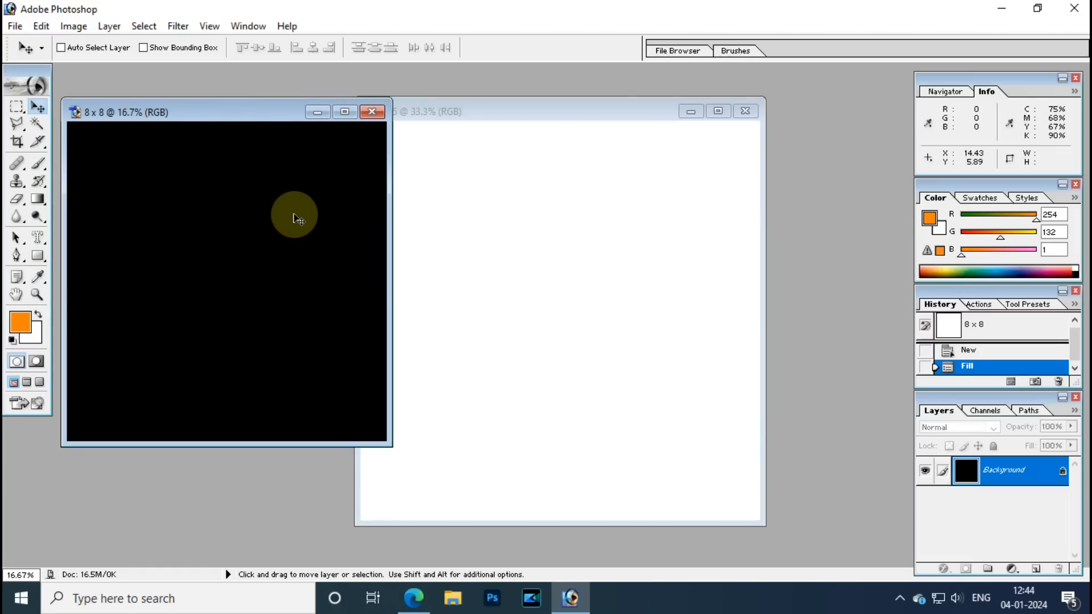
pyautogui.hotkey('ctrl', '-')
pyautogui.click(541, 282)
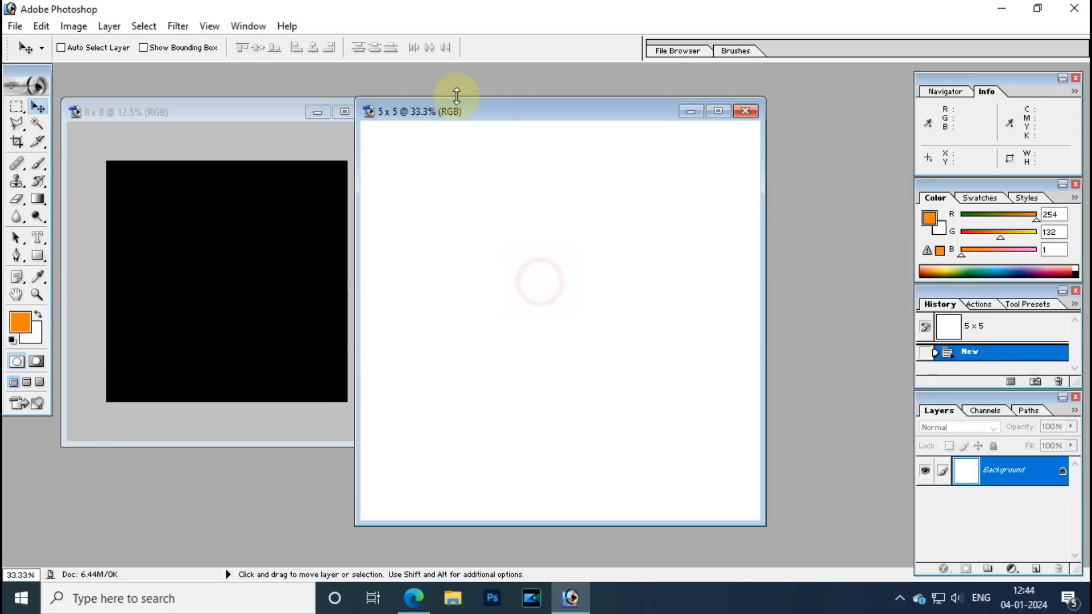
pyautogui.moveTo(446, 116); pyautogui.dragTo(542, 105)
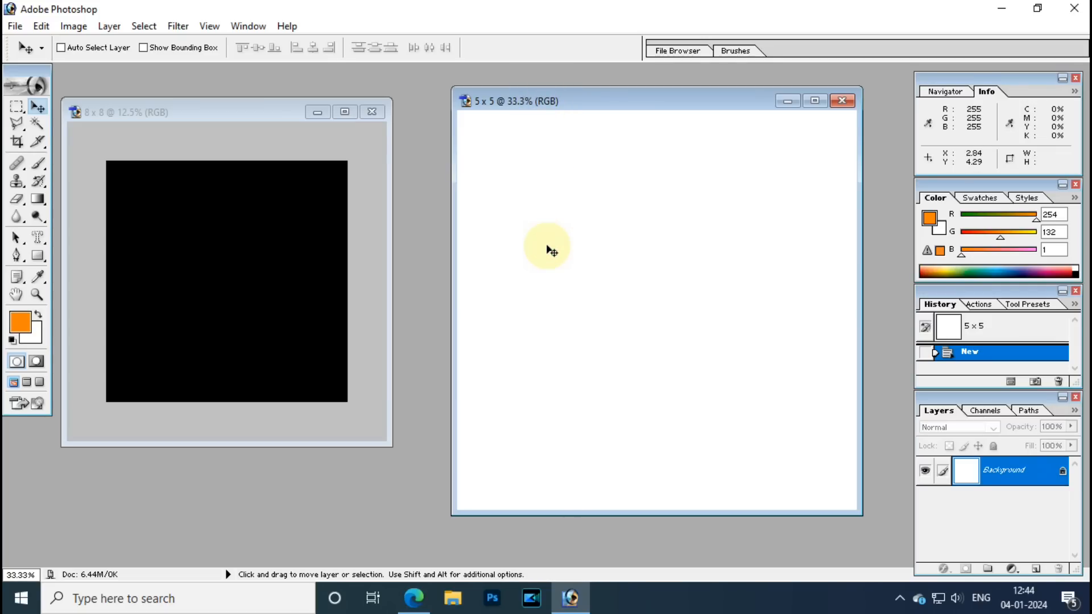
pyautogui.moveTo(557, 257); pyautogui.dragTo(250, 281)
pyautogui.hotkey('alt', 'l')
pyautogui.press('l')
pyautogui.press('l')
# Drag the white canvas in again, centred on the black background as Layer 1.
pyautogui.click(475, 239)
pyautogui.moveTo(589, 295); pyautogui.dragTo(211, 283)
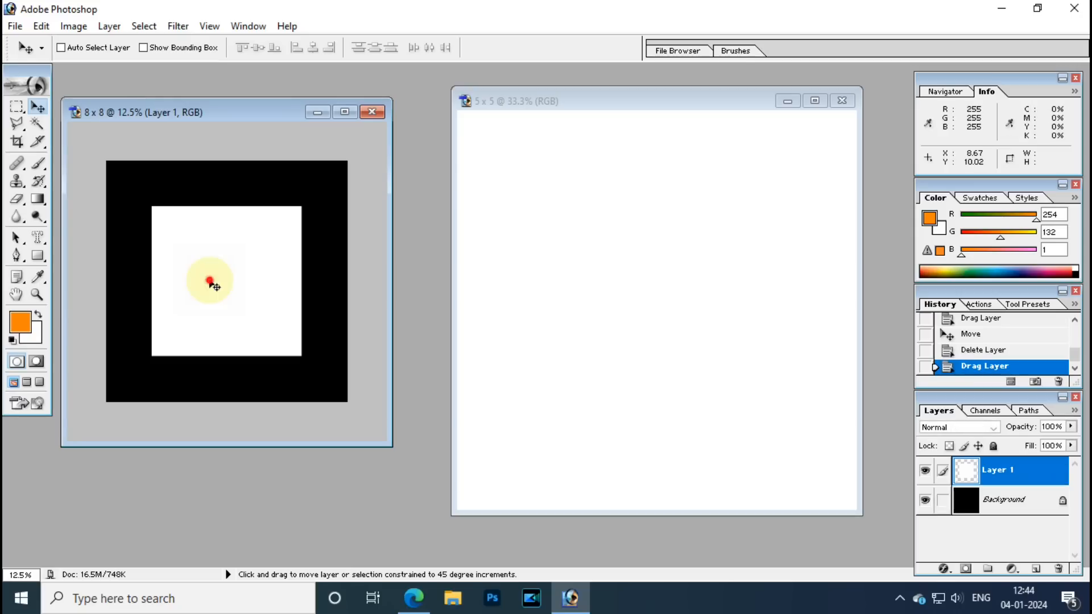
pyautogui.moveTo(199, 115); pyautogui.dragTo(231, 118)
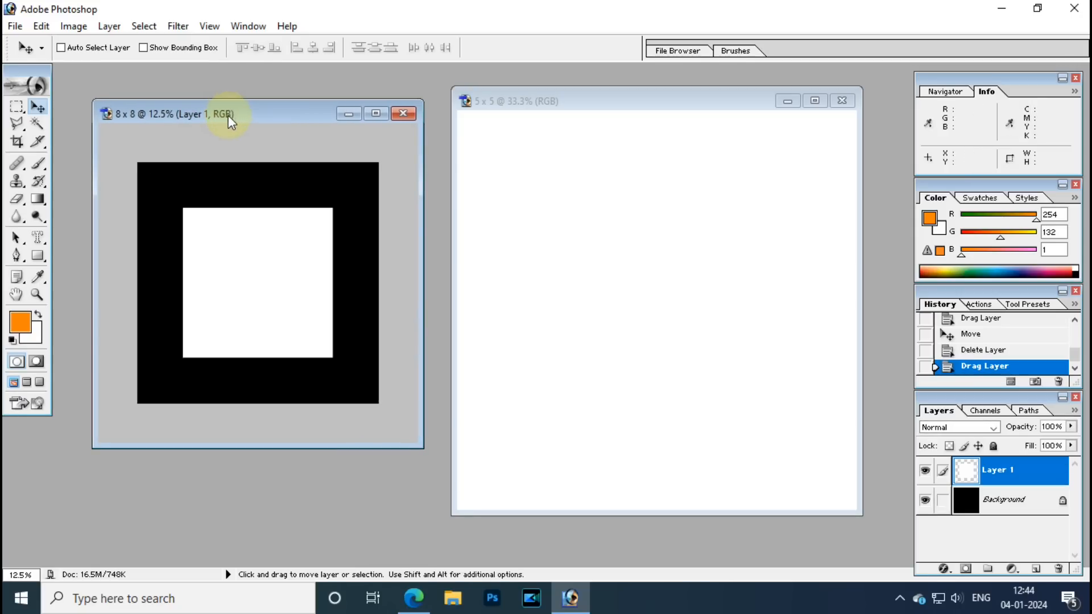
pyautogui.click(262, 276)
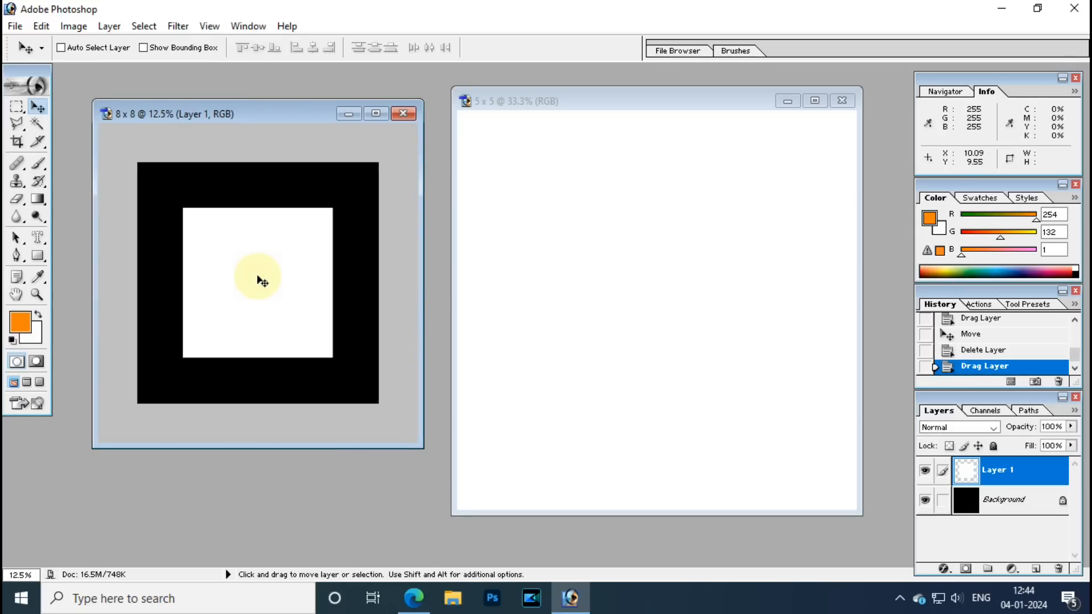
# Rotate the white square 45° into a diamond and fit the canvas on screen.
pyautogui.hotkey('ctrl', '+')
pyautogui.hotkey('ctrl', 't')
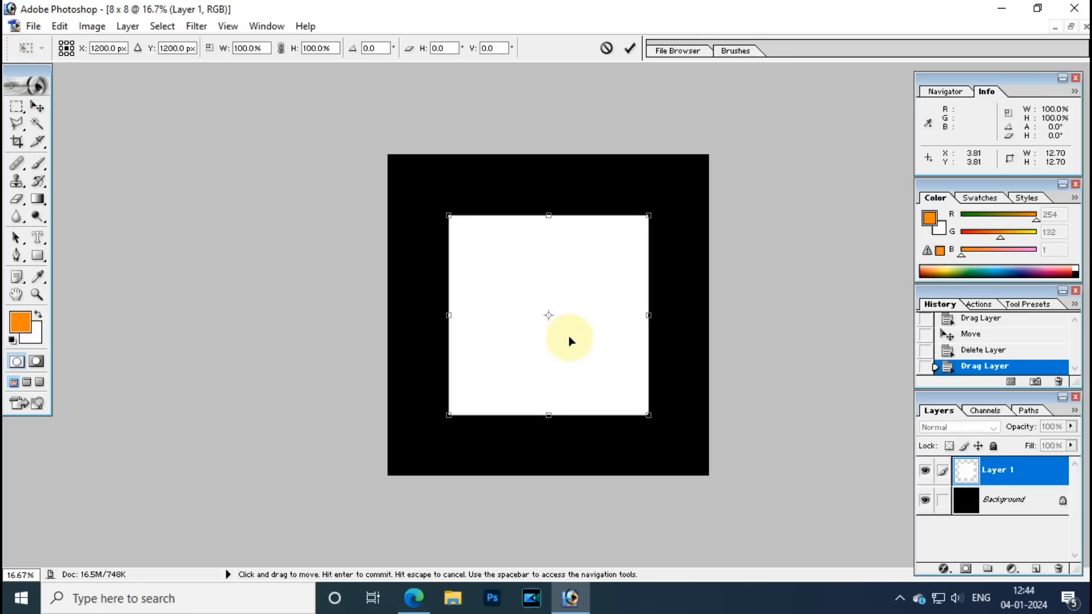
pyautogui.moveTo(631, 466); pyautogui.dragTo(739, 351)
pyautogui.press('Return')
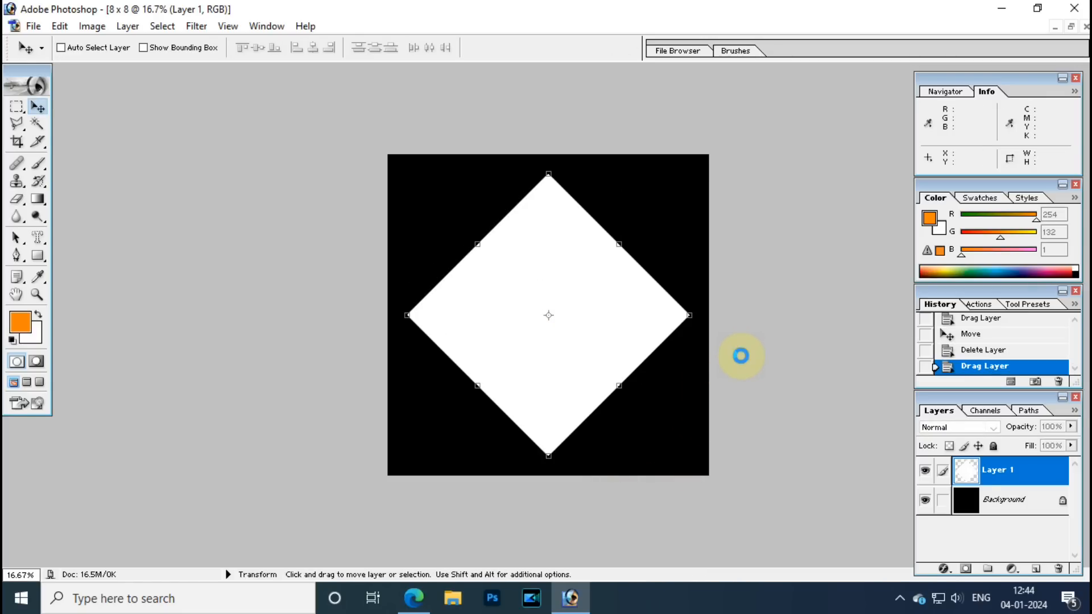
pyautogui.hotkey('ctrl', '0')
# Select the diamond layer and minimize Photoshop to show the desktop.
pyautogui.rightClick(581, 311)
pyautogui.click(594, 318)
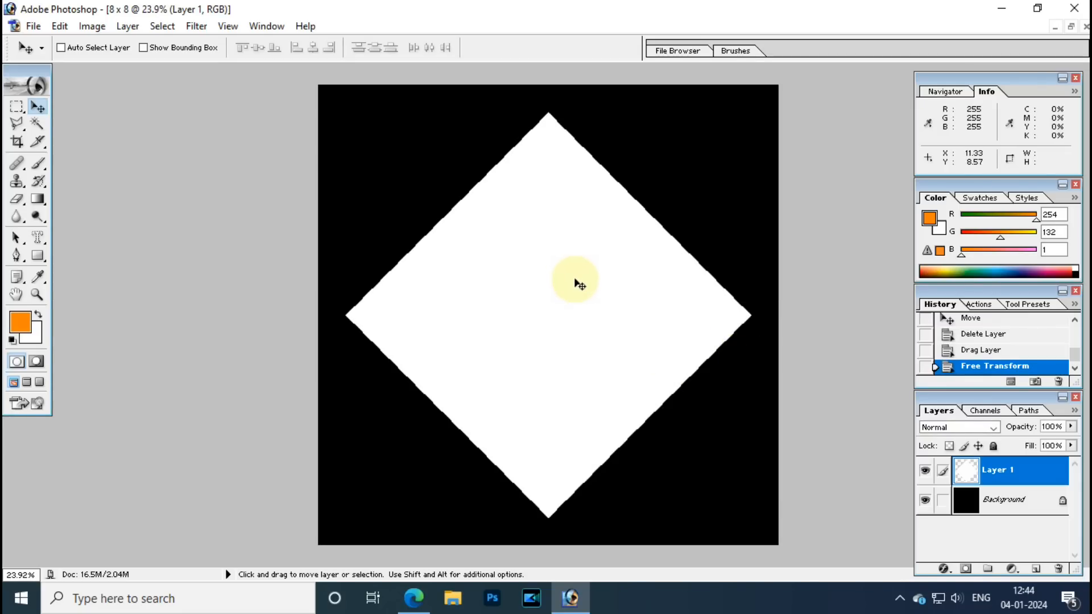
pyautogui.press('super+d')
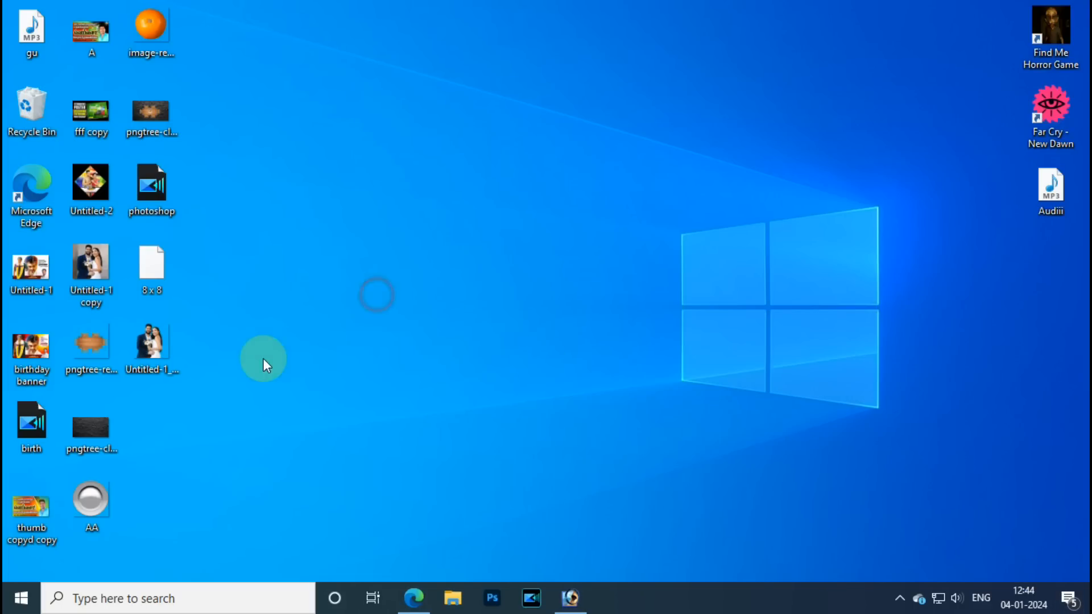
# Bring the cut-out couple PNG from the desktop into the 8 x 8 design over the diamond.
pyautogui.click(150, 351)
pyautogui.moveTo(150, 353); pyautogui.dragTo(438, 430)
pyautogui.moveTo(168, 355); pyautogui.dragTo(529, 283)
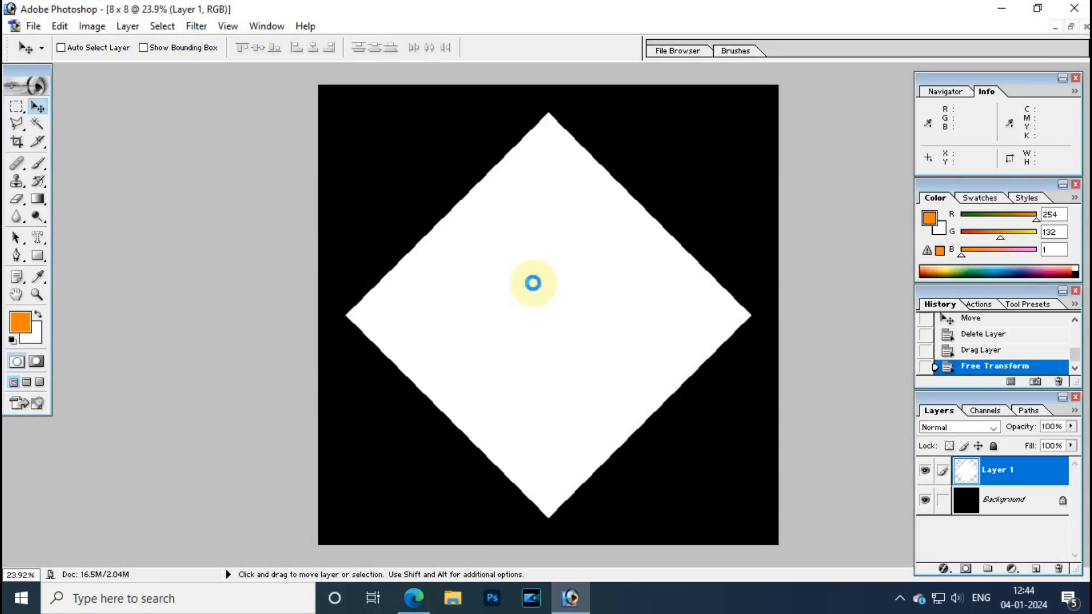
pyautogui.moveTo(244, 246); pyautogui.dragTo(260, 263)
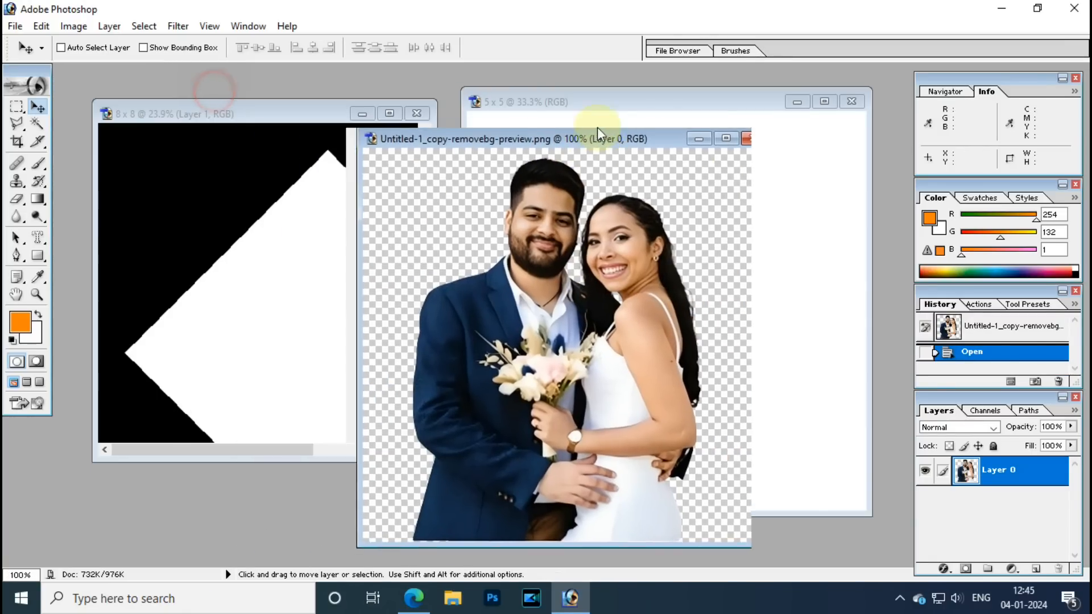
pyautogui.moveTo(665, 96); pyautogui.dragTo(694, 94)
pyautogui.moveTo(660, 250); pyautogui.dragTo(335, 297)
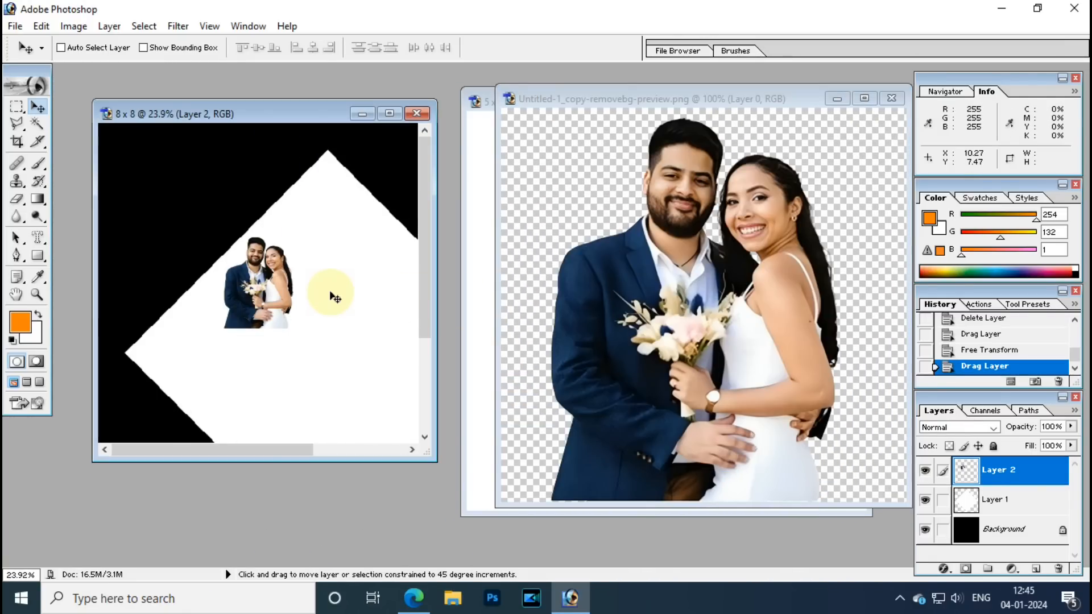
pyautogui.press('f')
pyautogui.press('f')
pyautogui.moveTo(438, 280); pyautogui.dragTo(471, 298)
pyautogui.press('f')
pyautogui.press('f')
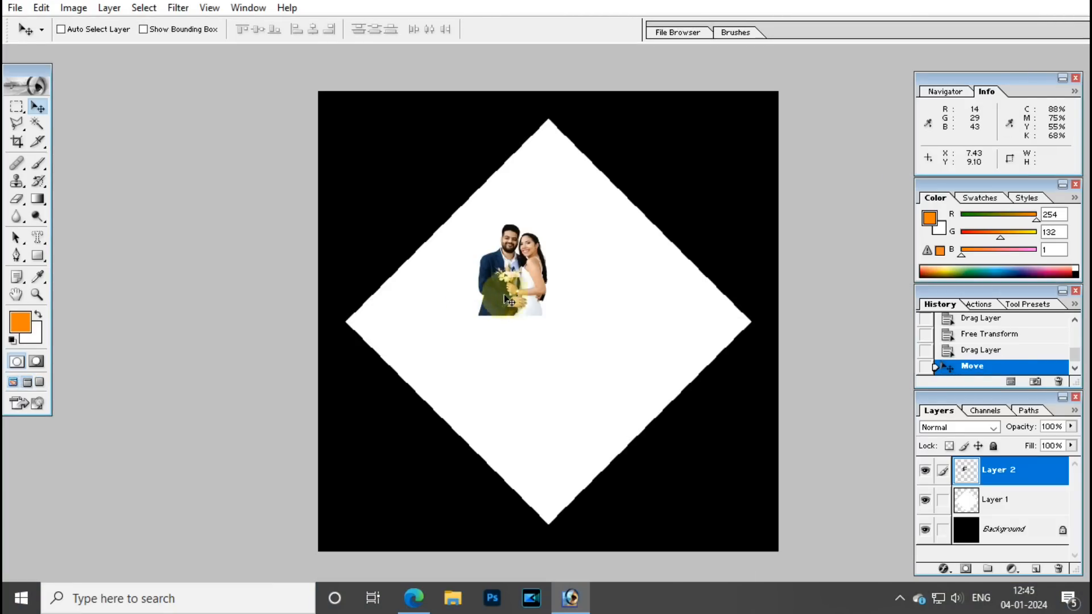
# Enlarge the couple photo to about 319.5% to fill the diamond.
pyautogui.hotkey('ctrl', 't')
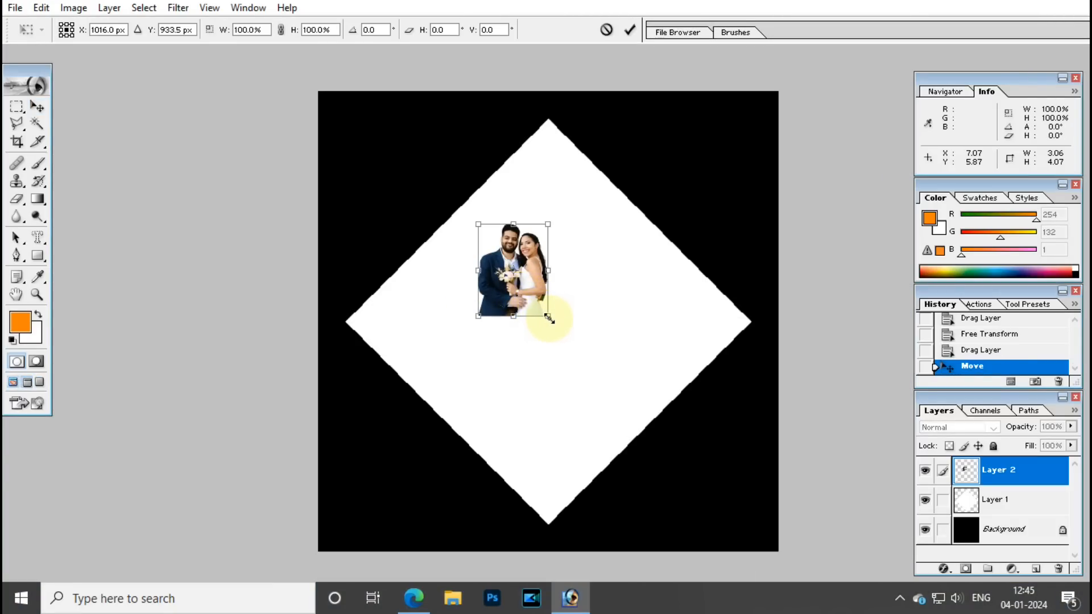
pyautogui.moveTo(549, 318); pyautogui.dragTo(635, 441)
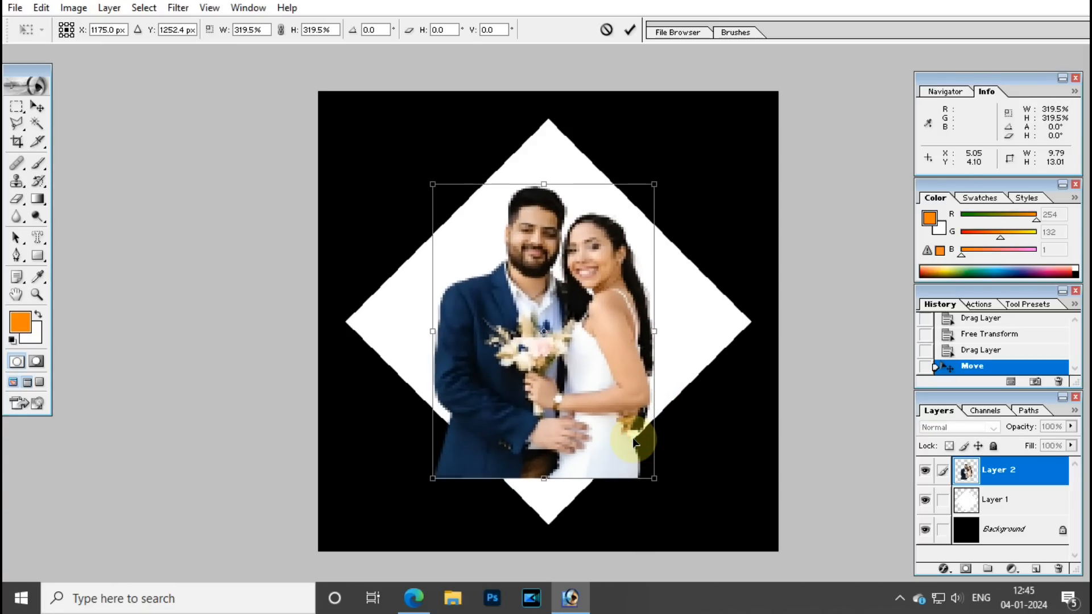
pyautogui.press('Return')
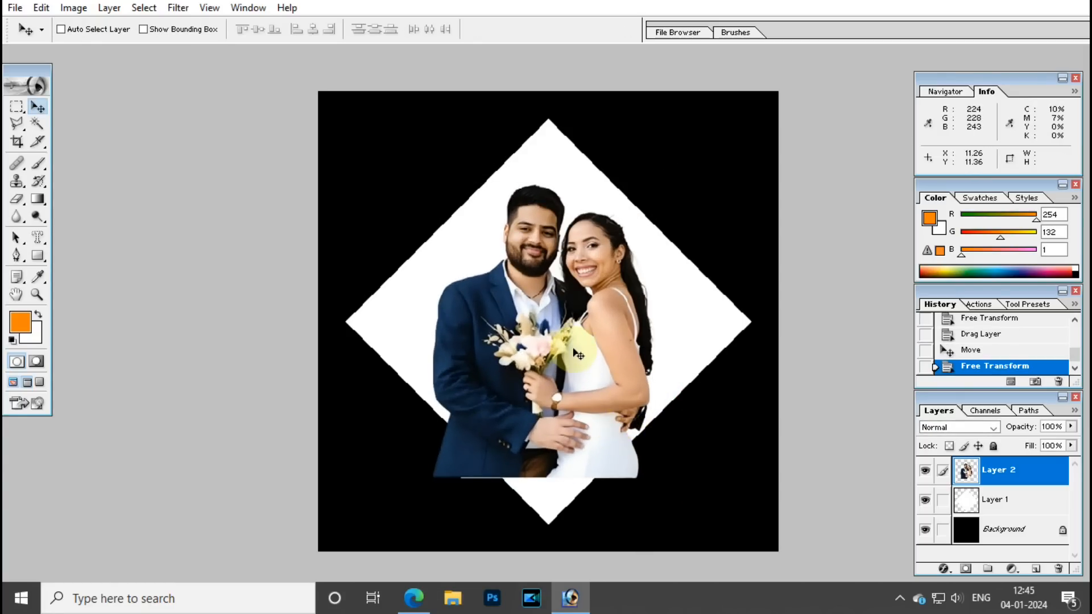
# Undo an accidental nudge and select the couple photo layer from the canvas layer list.
pyautogui.moveTo(584, 361); pyautogui.dragTo(587, 370)
pyautogui.hotkey('ctrl', 'z')
pyautogui.rightClick(700, 301)
pyautogui.click(720, 310)
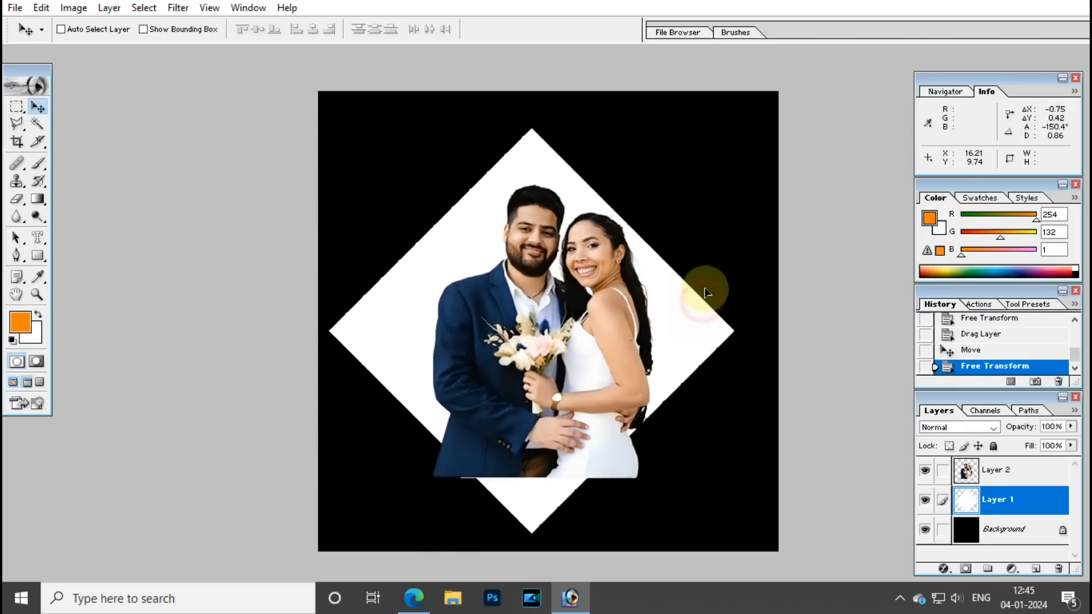
pyautogui.rightClick(592, 353)
pyautogui.click(600, 355)
pyautogui.rightClick(593, 347)
pyautogui.click(594, 348)
pyautogui.rightClick(594, 349)
pyautogui.click(574, 358)
pyautogui.rightClick(570, 340)
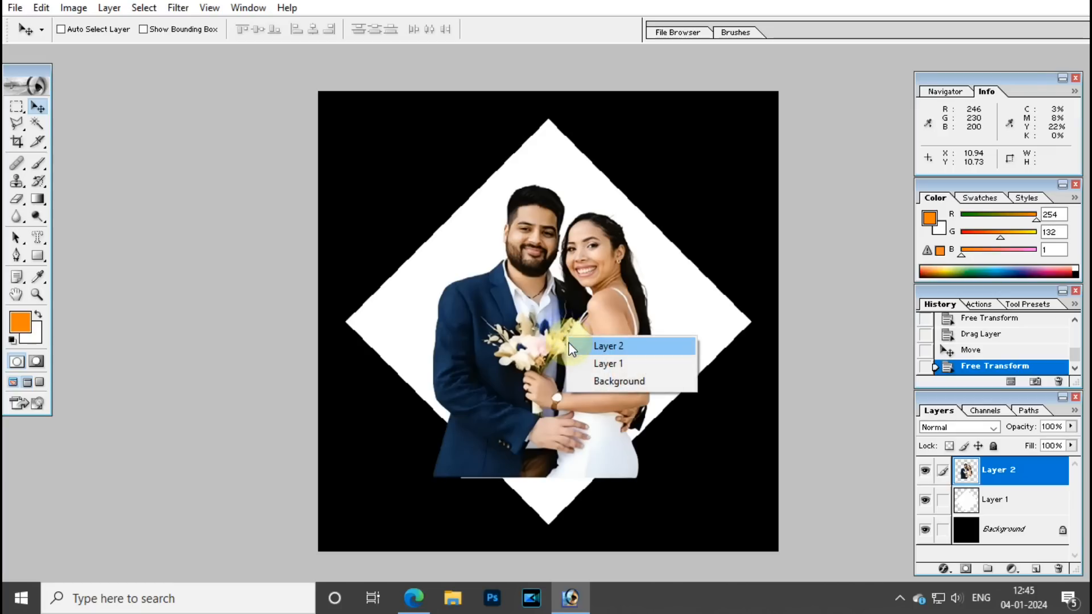
pyautogui.click(569, 345)
pyautogui.rightClick(591, 345)
pyautogui.click(608, 354)
pyautogui.rightClick(593, 347)
pyautogui.click(613, 358)
# Clip the couple photo to the white diamond with Group with Previous.
pyautogui.click(41, 8)
pyautogui.moveTo(118, 8)
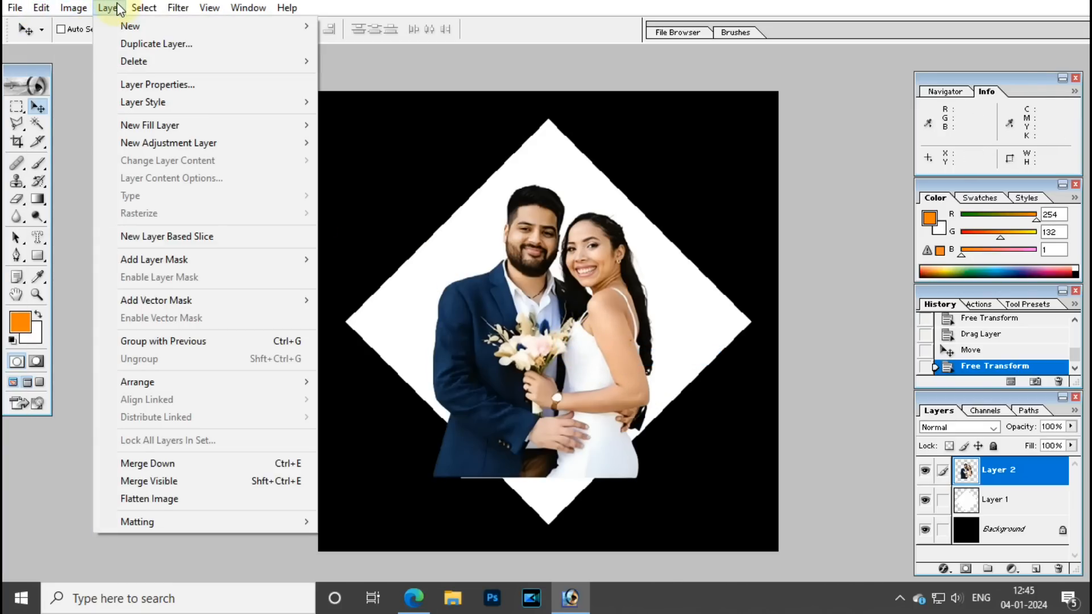
pyautogui.click(199, 342)
# Reselect the couple photo layer and shift it up-left within the diamond.
pyautogui.rightClick(504, 290)
pyautogui.click(524, 301)
pyautogui.click(989, 500)
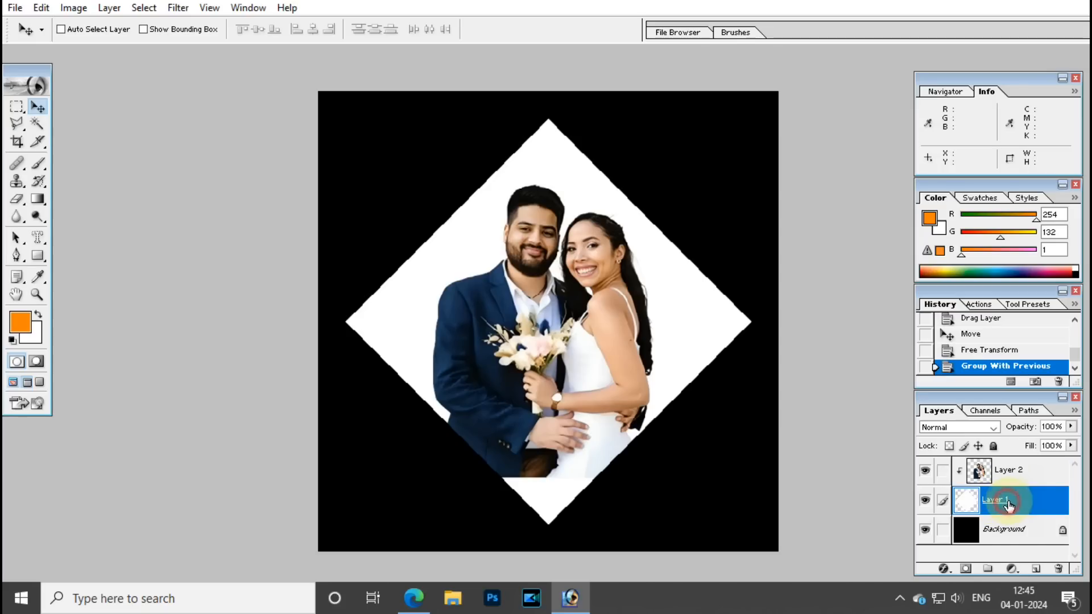
pyautogui.rightClick(563, 380)
pyautogui.click(586, 380)
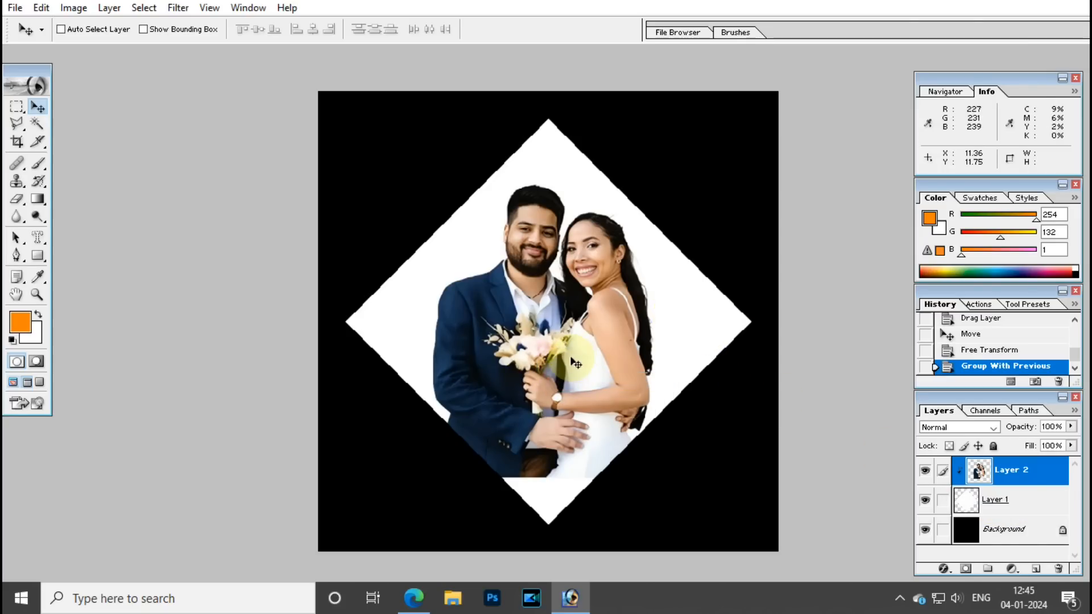
pyautogui.moveTo(547, 361); pyautogui.dragTo(460, 294)
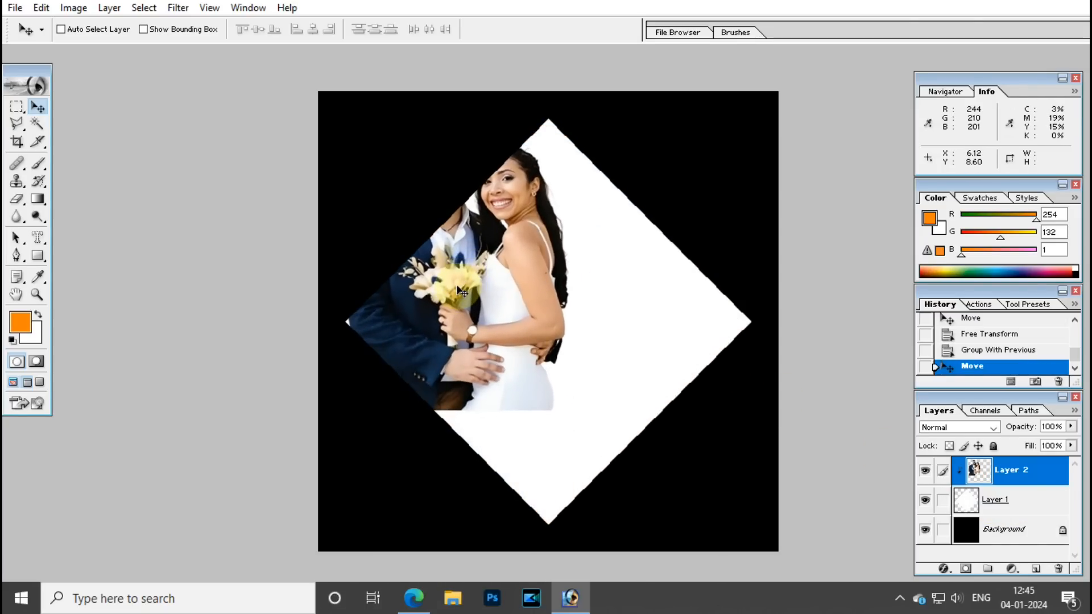
# Scale the couple photo to 110% and move it down-left inside the diamond.
pyautogui.hotkey('ctrl', 'z')
pyautogui.rightClick(622, 355)
pyautogui.click(640, 361)
pyautogui.moveTo(620, 359); pyautogui.dragTo(597, 364)
pyautogui.hotkey('ctrl', 't')
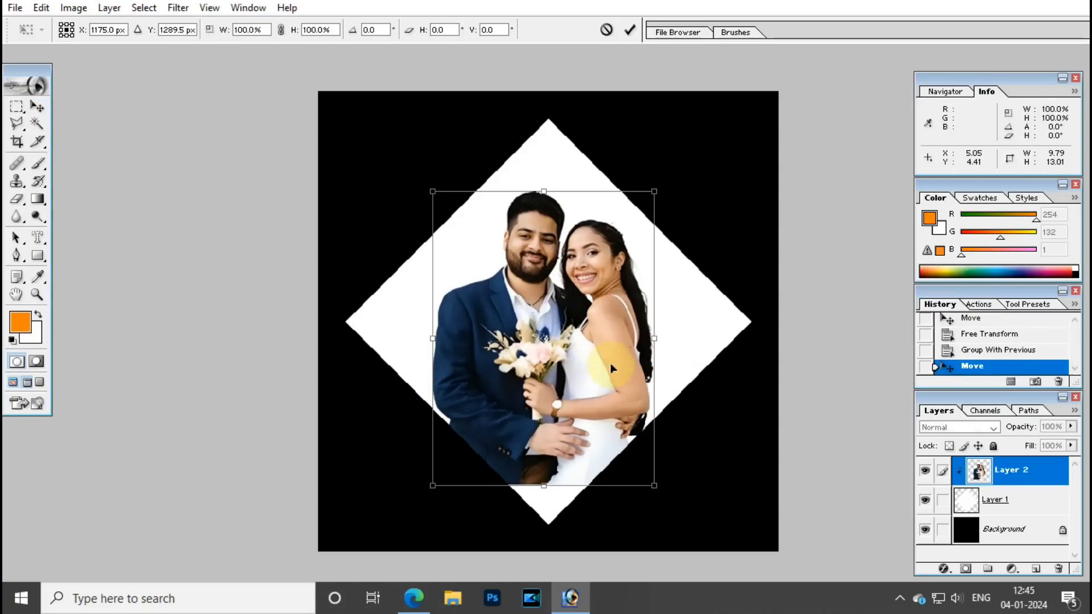
pyautogui.moveTo(651, 192); pyautogui.dragTo(661, 176)
pyautogui.moveTo(632, 224); pyautogui.dragTo(612, 262)
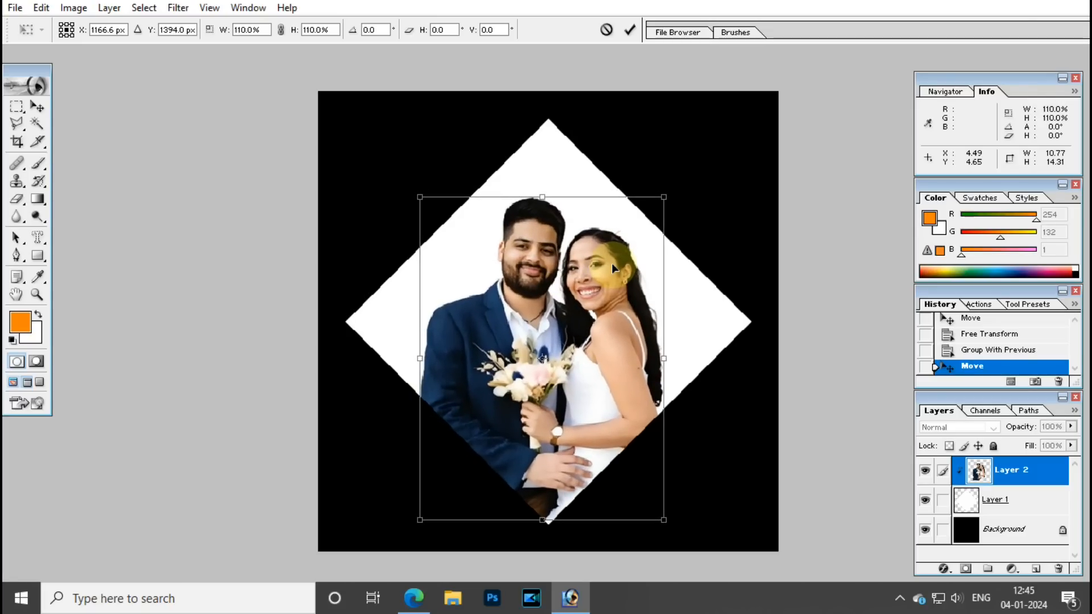
pyautogui.press('Return')
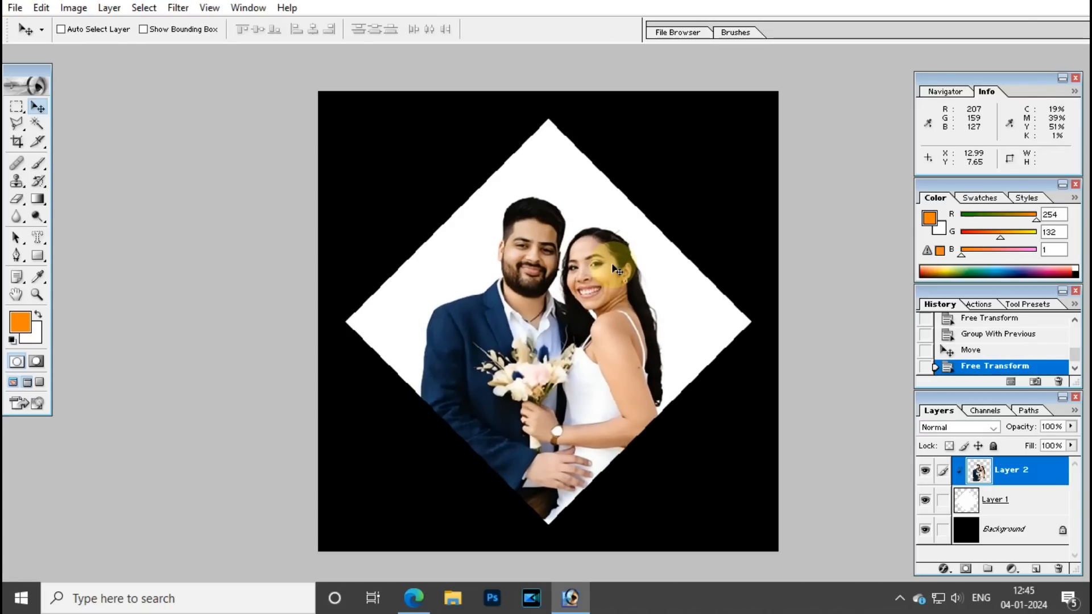
# Nudge the couple photo up slightly within the diamond.
pyautogui.rightClick(692, 288)
pyautogui.click(702, 291)
pyautogui.rightClick(602, 306)
pyautogui.click(605, 314)
pyautogui.moveTo(604, 290); pyautogui.dragTo(604, 277)
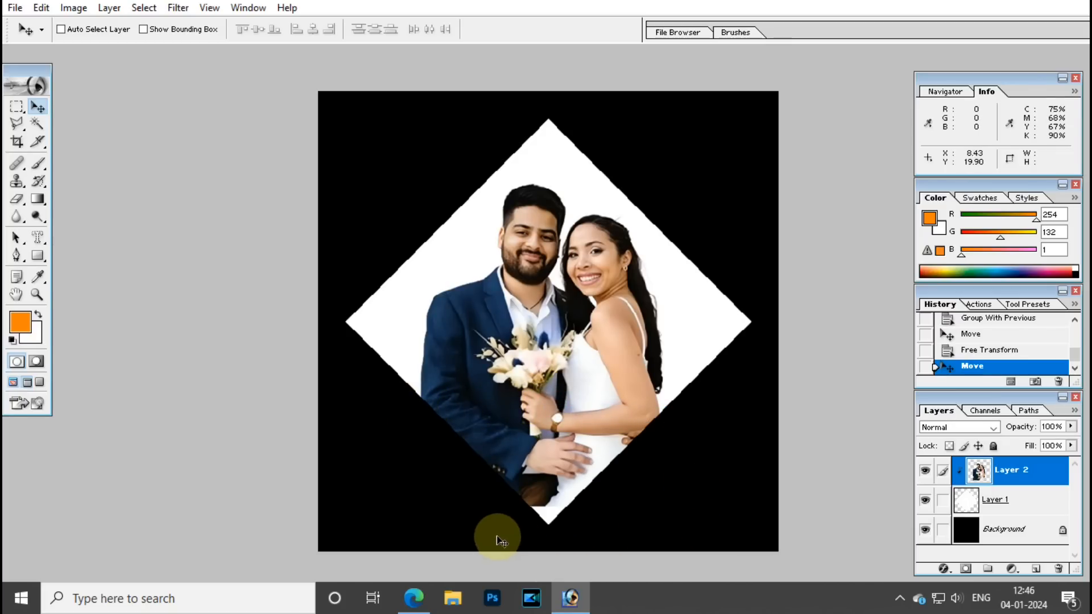
# Add a new empty Layer 3 above the couple photo.
pyautogui.rightClick(524, 377)
pyautogui.click(561, 384)
pyautogui.hotkey('ctrl', '-')
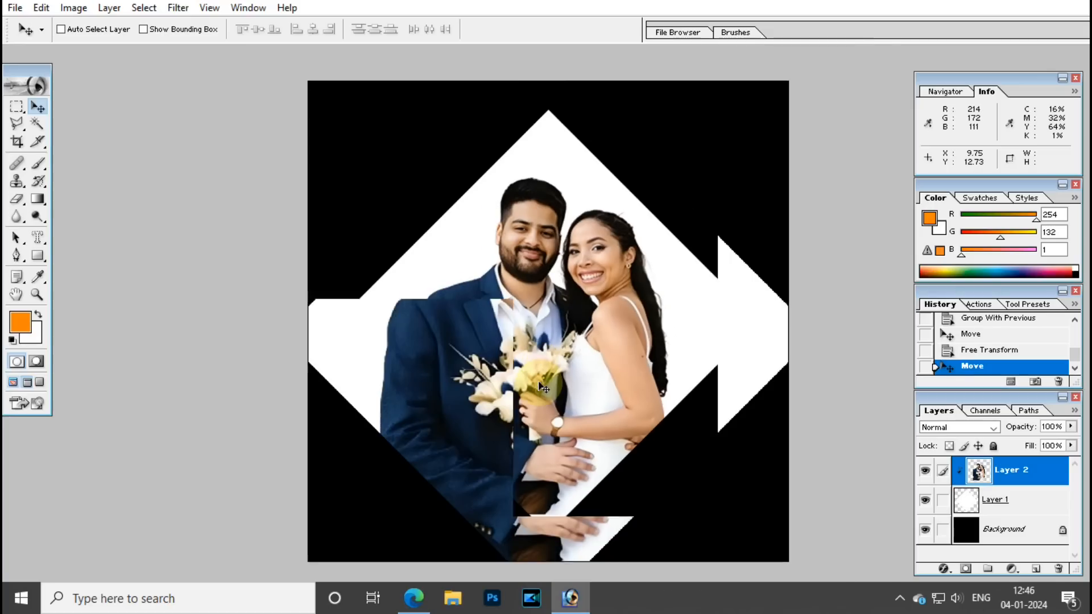
pyautogui.click(1043, 570)
pyautogui.press('m')
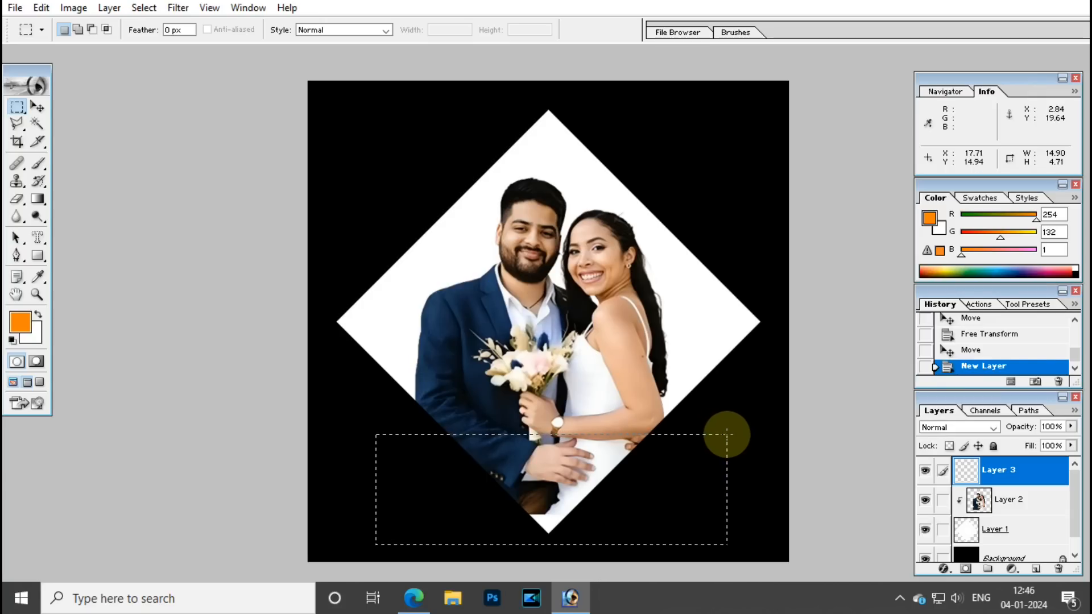
# Marquee the diamond's lower part on Layer 1 and copy it to a new Layer 4.
pyautogui.moveTo(727, 435); pyautogui.dragTo(727, 435)
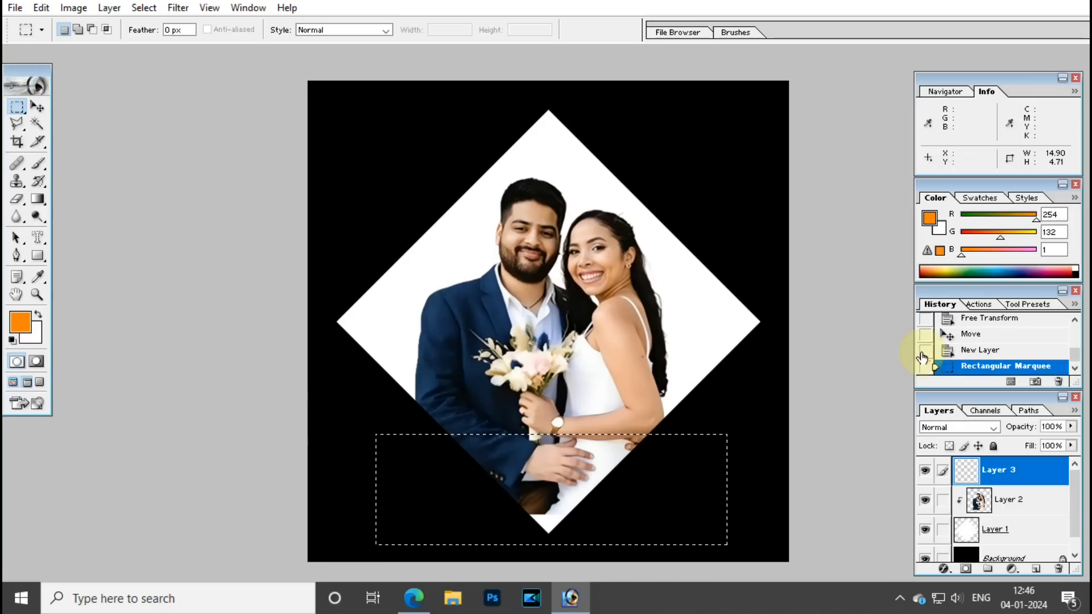
pyautogui.click(38, 107)
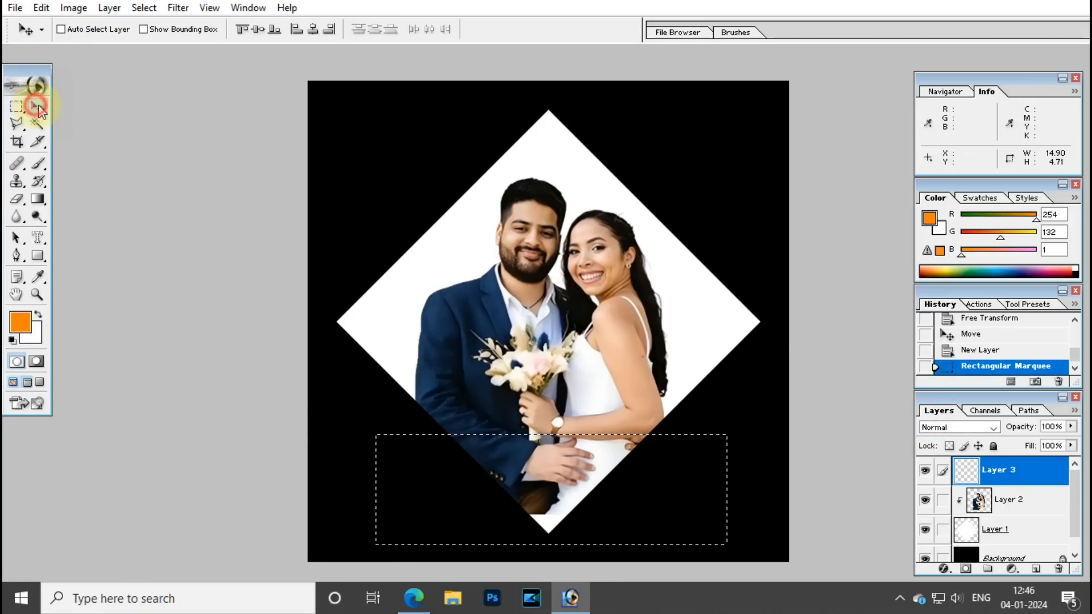
pyautogui.moveTo(1077, 512); pyautogui.dragTo(1077, 544)
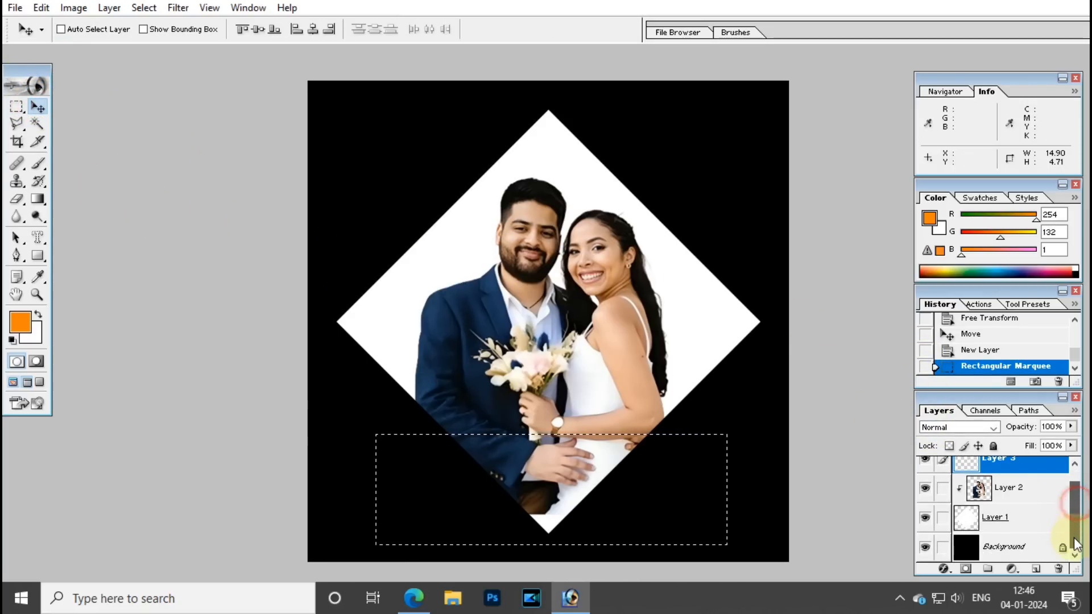
pyautogui.click(1009, 518)
pyautogui.rightClick(694, 280)
pyautogui.click(714, 285)
pyautogui.rightClick(689, 281)
pyautogui.click(705, 288)
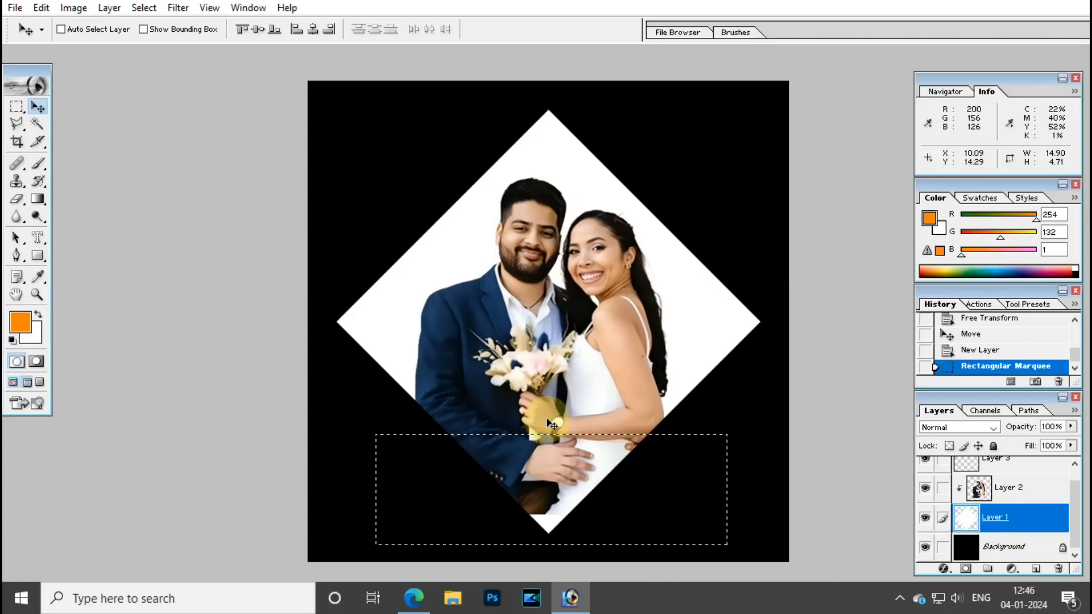
pyautogui.hotkey('ctrl', 'j')
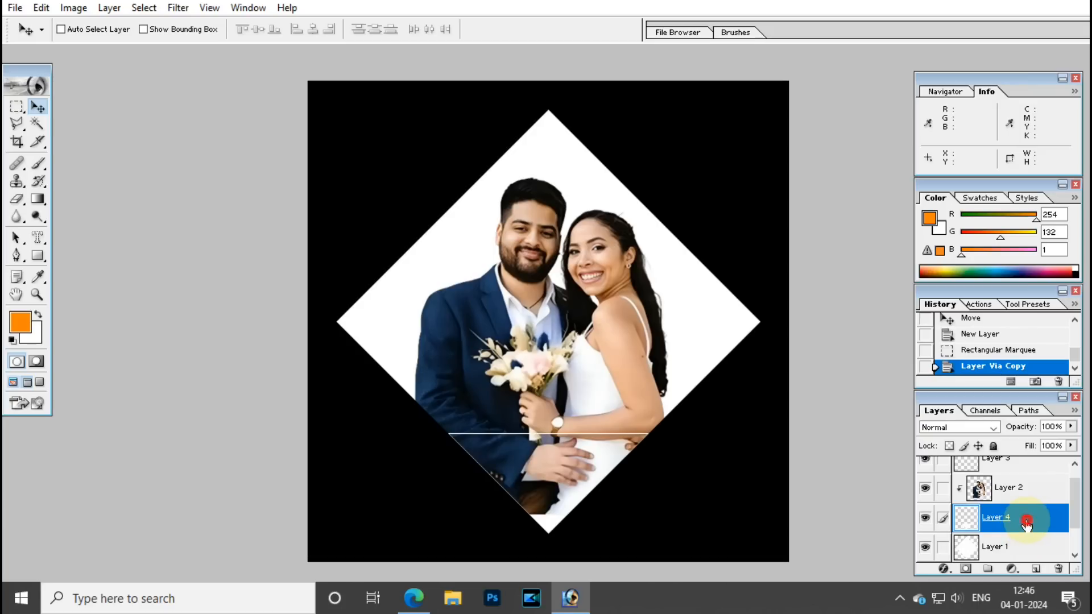
# Adjust the copied diamond piece and stack Layer 4 above the couple photo.
pyautogui.moveTo(565, 497); pyautogui.dragTo(568, 526)
pyautogui.hotkey('ctrl', 'z')
pyautogui.moveTo(534, 494)
pyautogui.mouseDown()
pyautogui.moveTo(559, 495)
pyautogui.moveTo(524, 509)
pyautogui.moveTo(521, 494)
pyautogui.mouseUp()
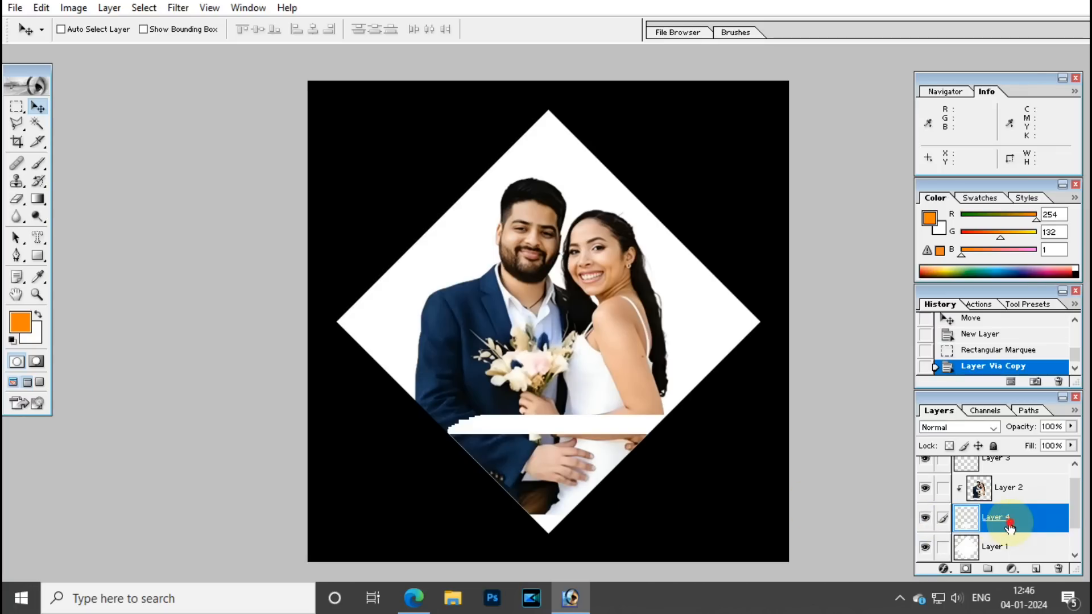
pyautogui.moveTo(1009, 528); pyautogui.dragTo(1013, 460)
# Enlarge the Layers panel to show every layer and zoom the view out.
pyautogui.scroll(1, 1008, 523)
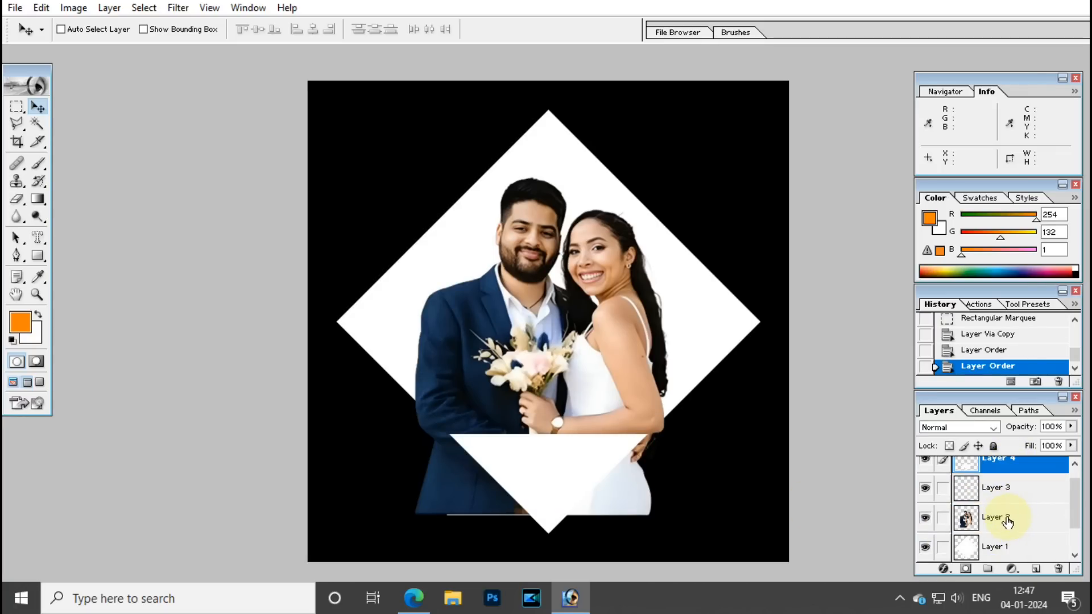
pyautogui.scroll(-1, 1008, 522)
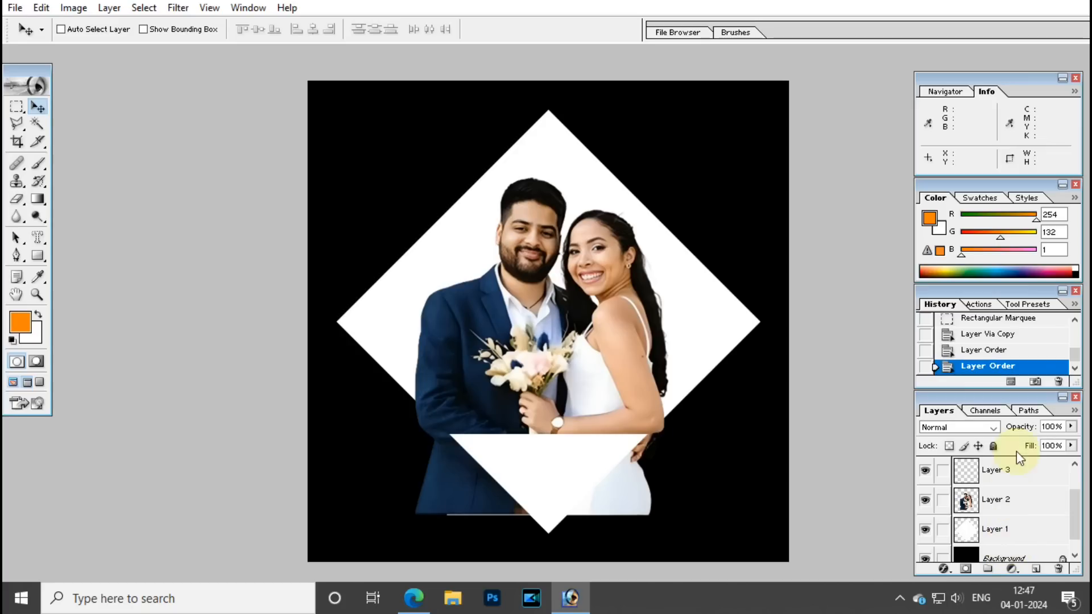
pyautogui.moveTo(974, 183); pyautogui.dragTo(974, 184)
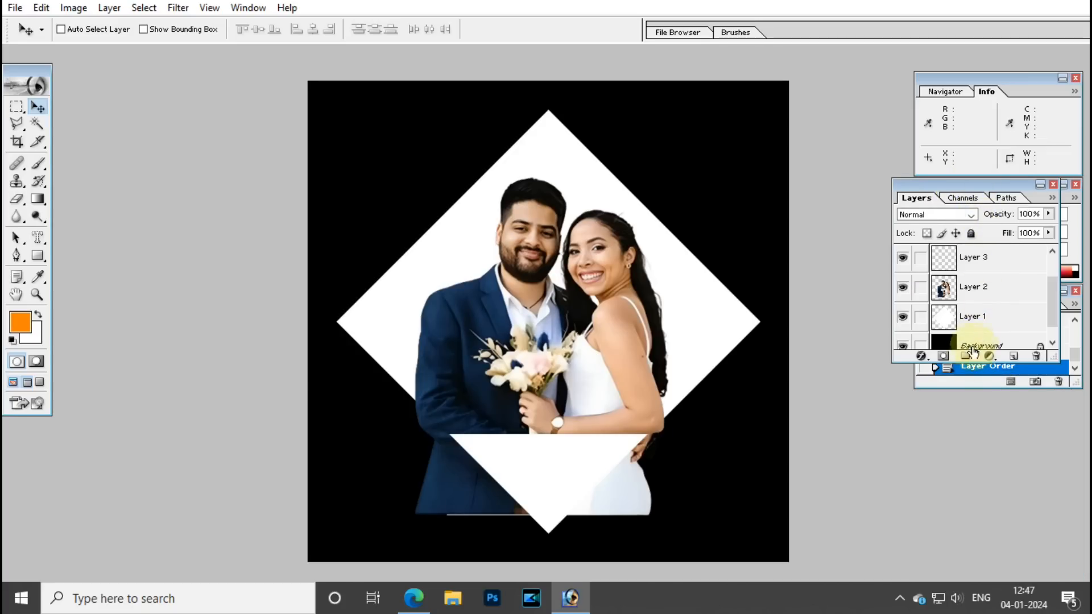
pyautogui.moveTo(972, 362); pyautogui.dragTo(972, 580)
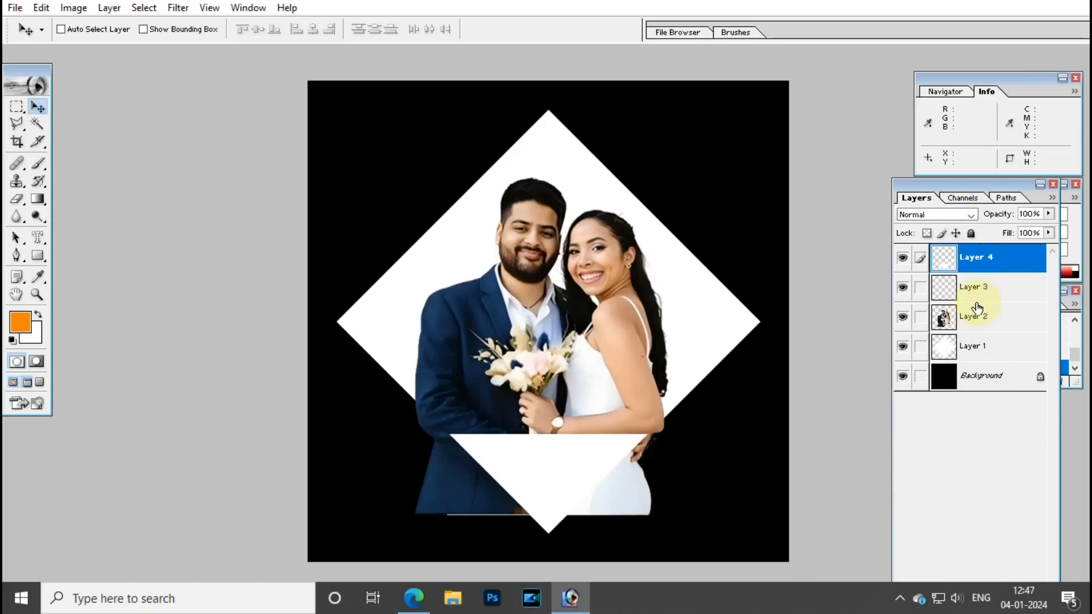
pyautogui.hotkey('ctrl', '-')
# Try moving the white triangle and the couple photo, undoing each attempt.
pyautogui.moveTo(514, 461); pyautogui.dragTo(537, 411)
pyautogui.hotkey('ctrl', 'z')
pyautogui.rightClick(522, 347)
pyautogui.click(536, 355)
pyautogui.moveTo(535, 350); pyautogui.dragTo(573, 316)
pyautogui.hotkey('ctrl', 'z')
pyautogui.rightClick(535, 334)
pyautogui.click(542, 338)
pyautogui.hotkey('ctrl', 'z')
# Trial-move the white triangle, undo it, and reposition the couple photo.
pyautogui.rightClick(545, 421)
pyautogui.click(560, 431)
pyautogui.moveTo(561, 431); pyautogui.dragTo(556, 405)
pyautogui.hotkey('ctrl', 'z')
pyautogui.rightClick(513, 332)
pyautogui.click(529, 344)
pyautogui.moveTo(529, 345); pyautogui.dragTo(499, 329)
# Clip the couple photo into the diamond with Layer > Group with Previous.
pyautogui.click(545, 336)
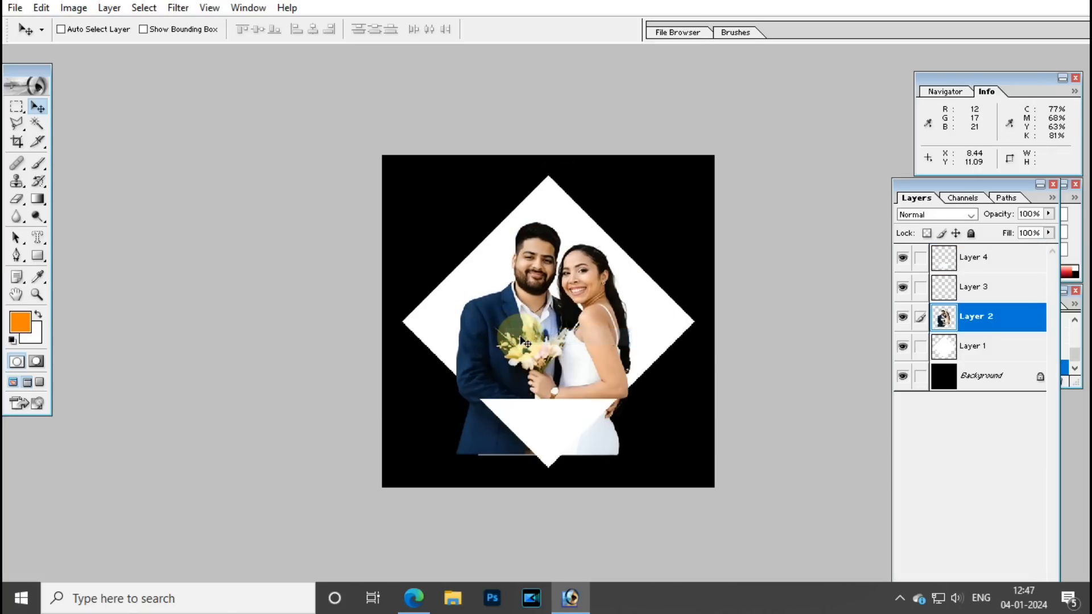
pyautogui.click(120, 9)
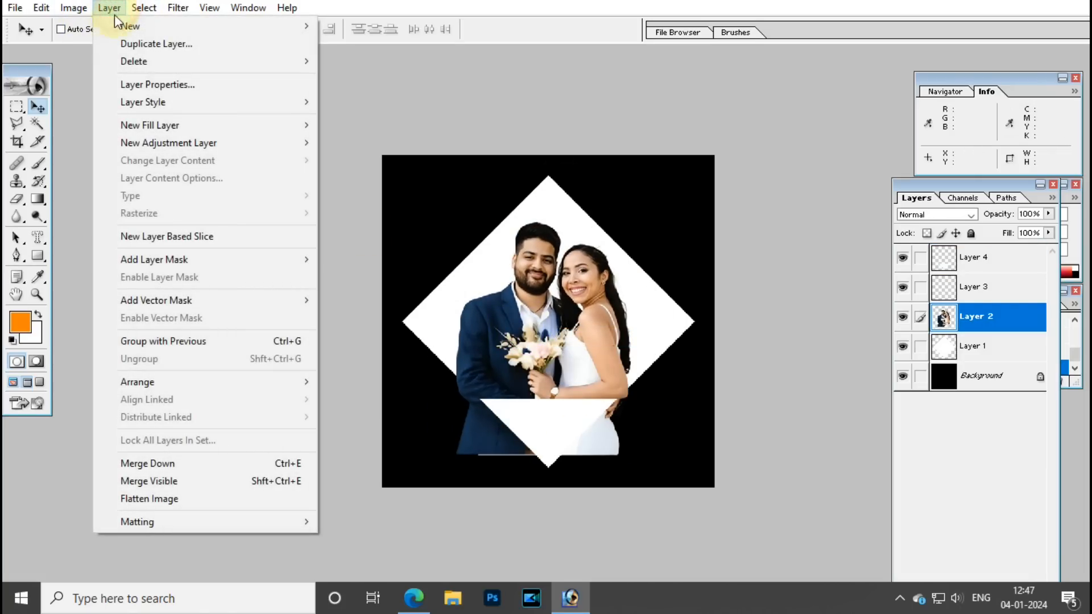
pyautogui.click(177, 344)
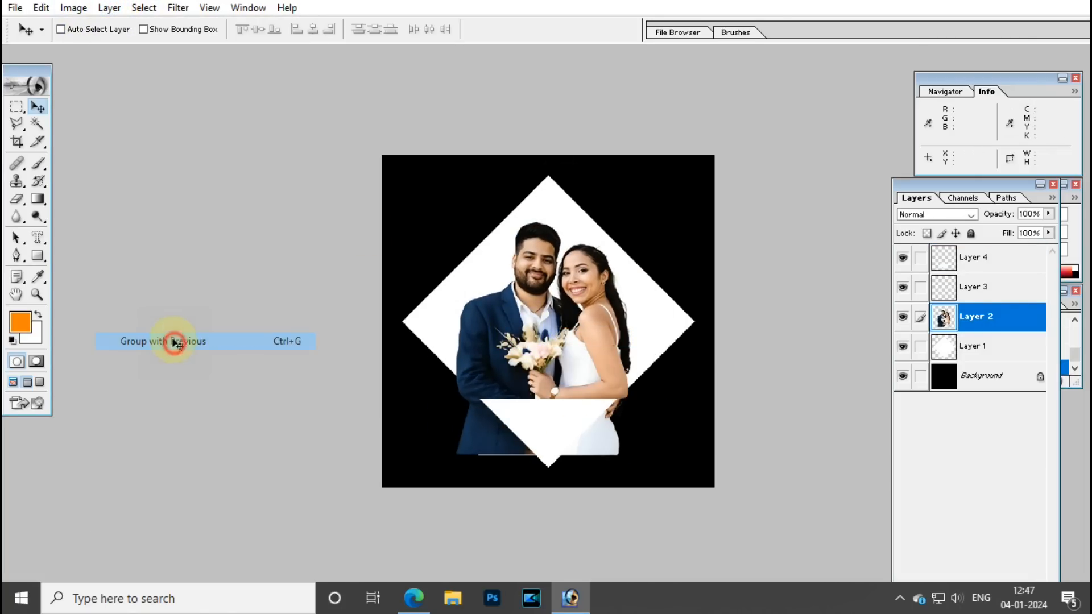
# Select the white triangle layer and move the Layers panel higher.
pyautogui.rightClick(554, 415)
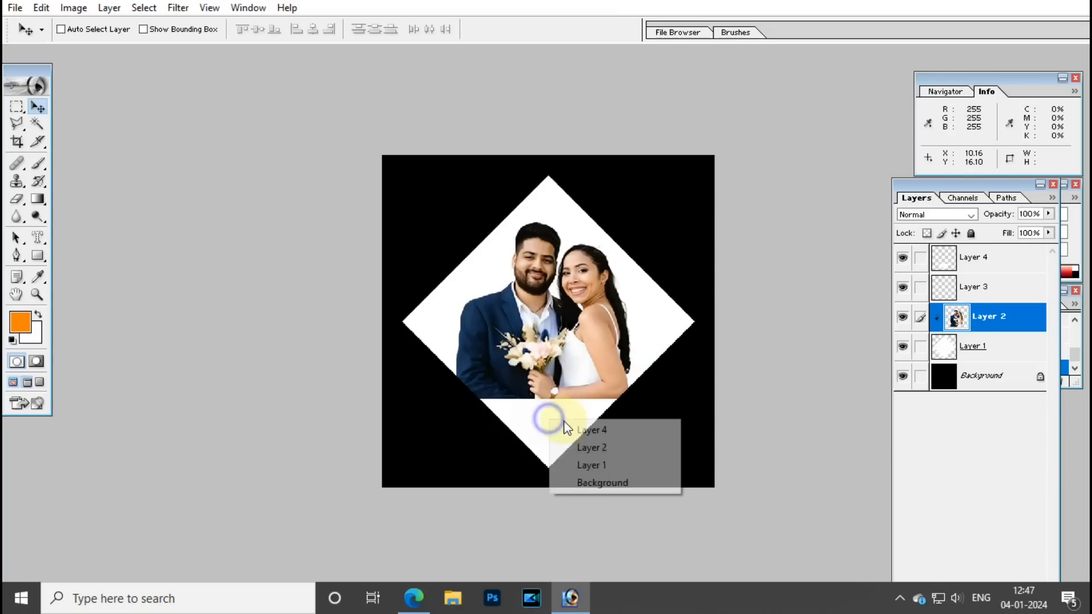
pyautogui.click(563, 424)
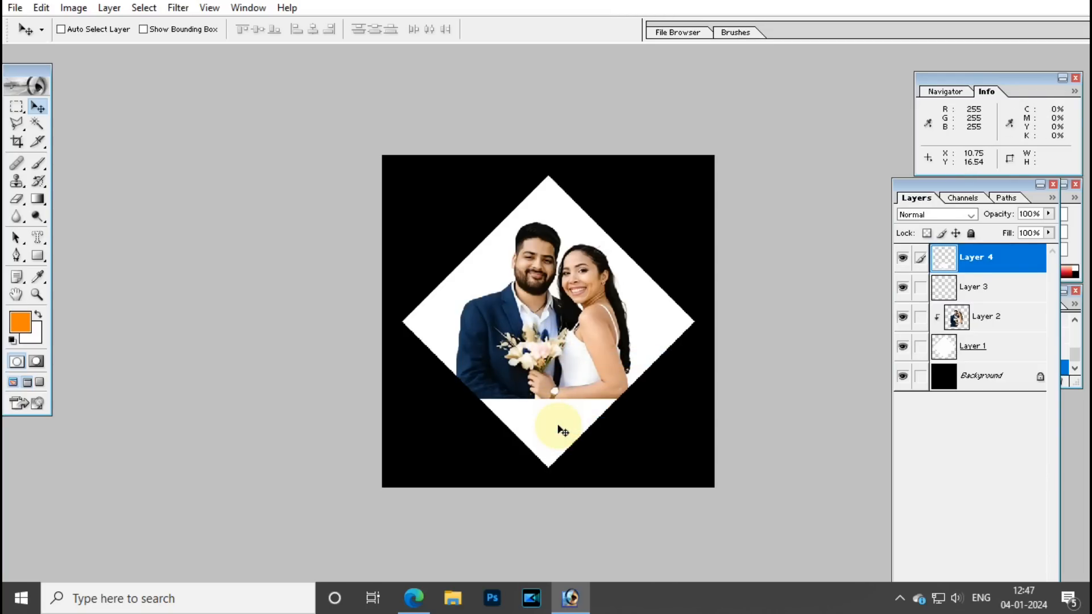
pyautogui.moveTo(977, 184); pyautogui.dragTo(977, 103)
pyautogui.rightClick(557, 418)
pyautogui.click(566, 431)
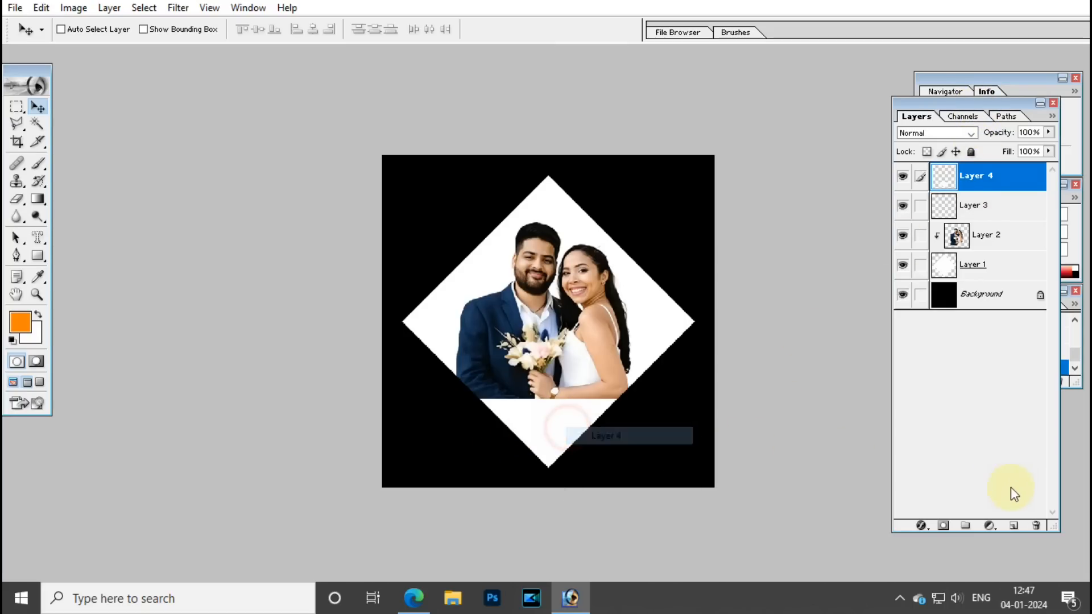
# Add a Color Overlay layer style to Layer 4's bottom triangle.
pyautogui.click(920, 526)
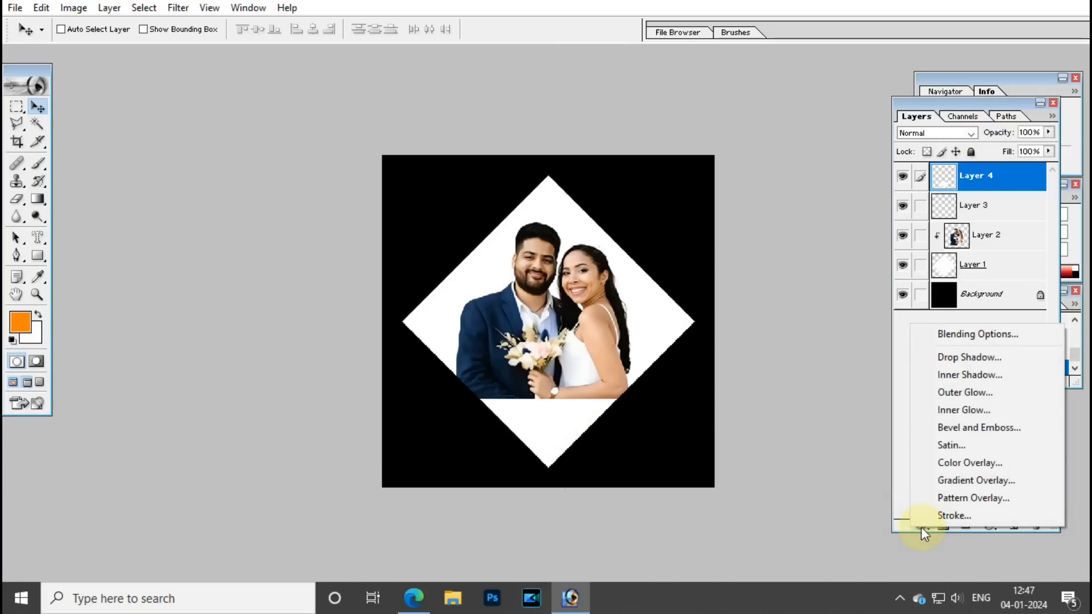
pyautogui.click(991, 463)
pyautogui.moveTo(524, 132); pyautogui.dragTo(844, 130)
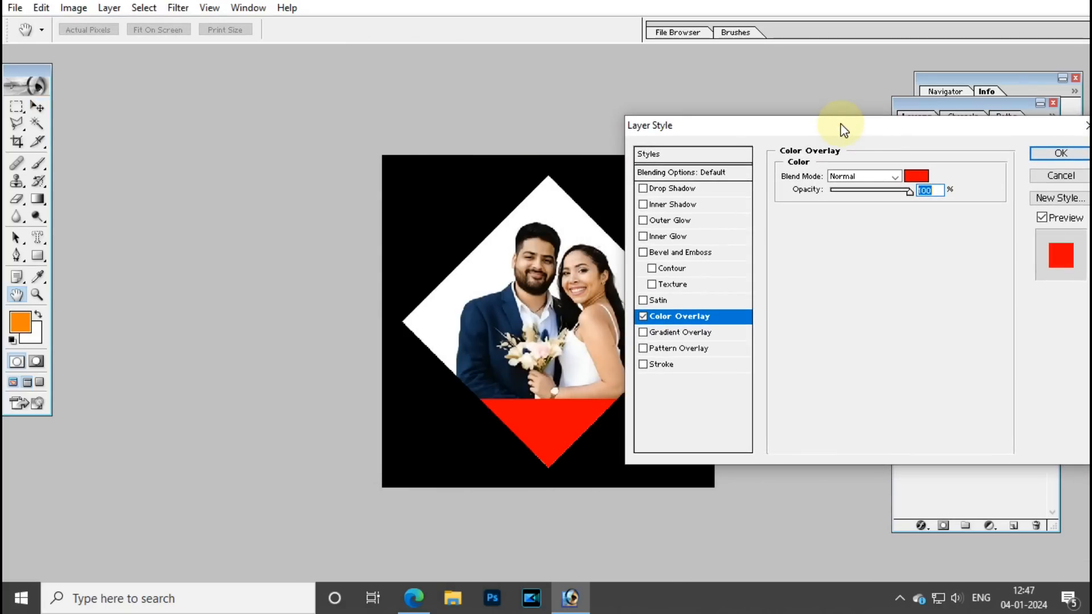
# Set the overlay colour to gold CEAF64 and apply the effect.
pyautogui.click(917, 178)
pyautogui.moveTo(424, 98); pyautogui.dragTo(731, 147)
pyautogui.click(646, 199)
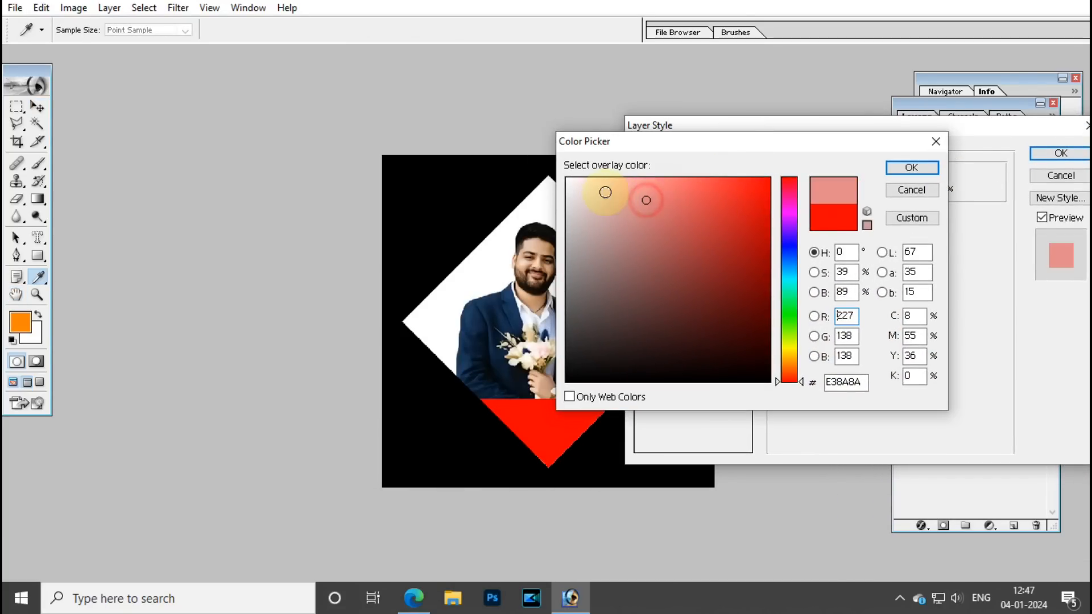
pyautogui.moveTo(639, 142); pyautogui.dragTo(804, 138)
pyautogui.click(794, 212)
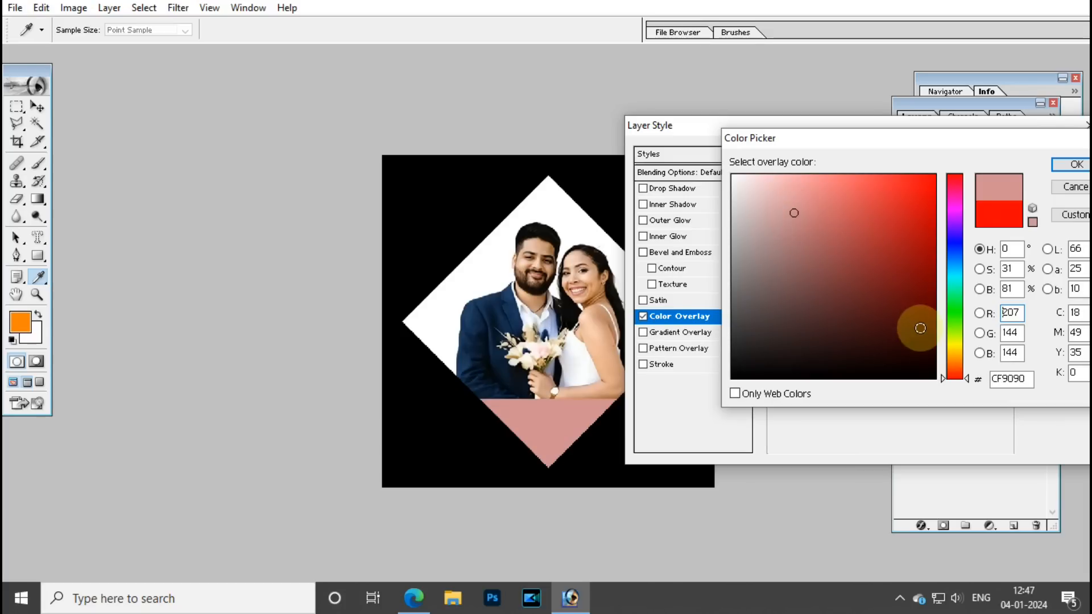
pyautogui.click(953, 354)
pyautogui.click(837, 216)
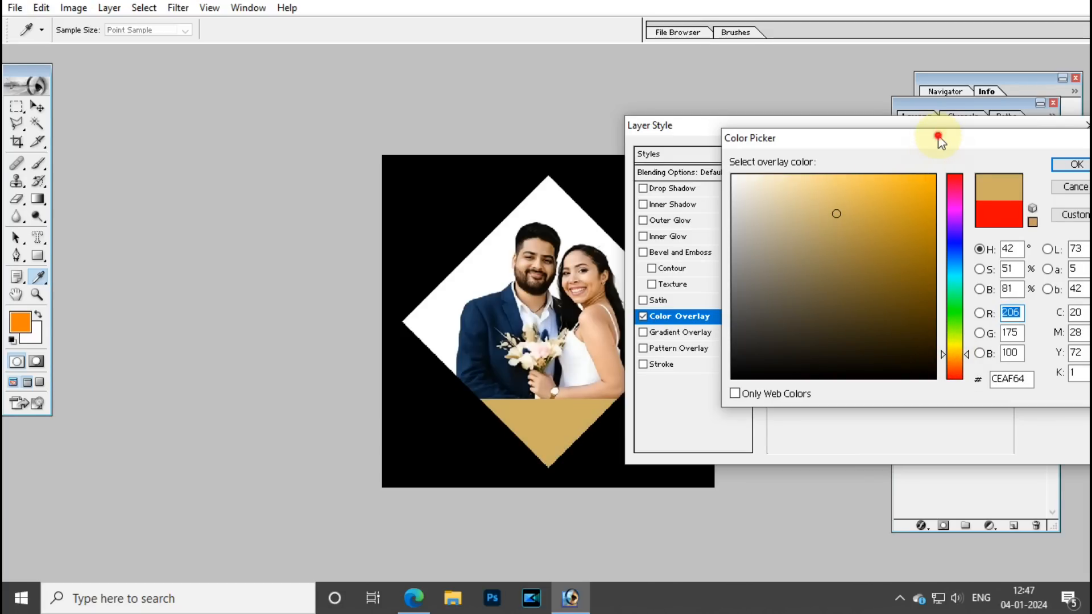
pyautogui.moveTo(939, 138); pyautogui.dragTo(897, 161)
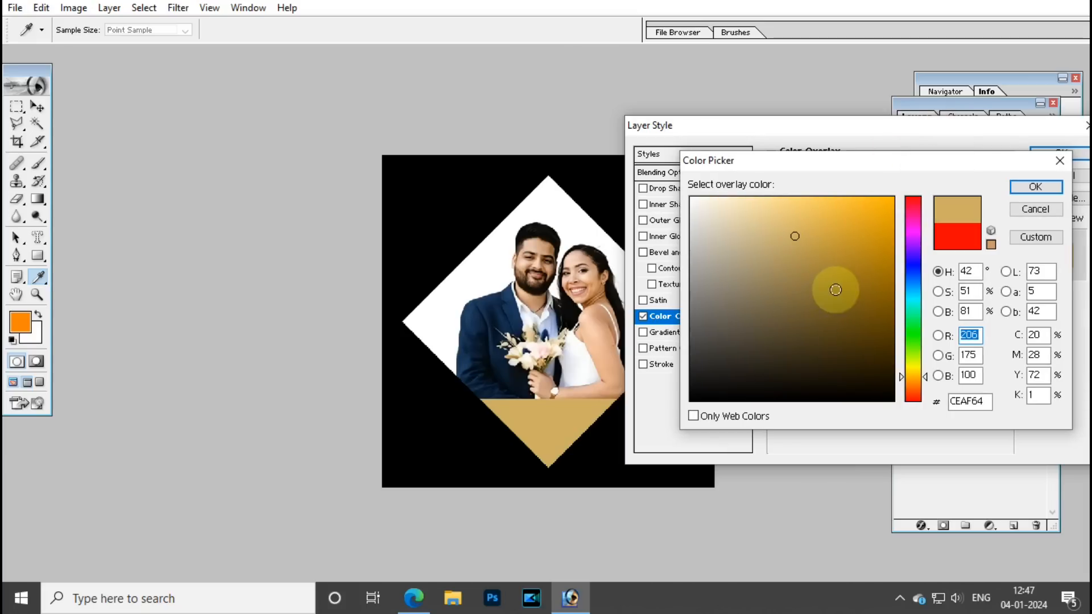
pyautogui.click(1019, 190)
pyautogui.moveTo(1031, 126); pyautogui.dragTo(973, 138)
pyautogui.click(987, 165)
# Fit the canvas to the screen and select Layer 1, the white diamond, from the Move tool's layer list.
pyautogui.press('v')
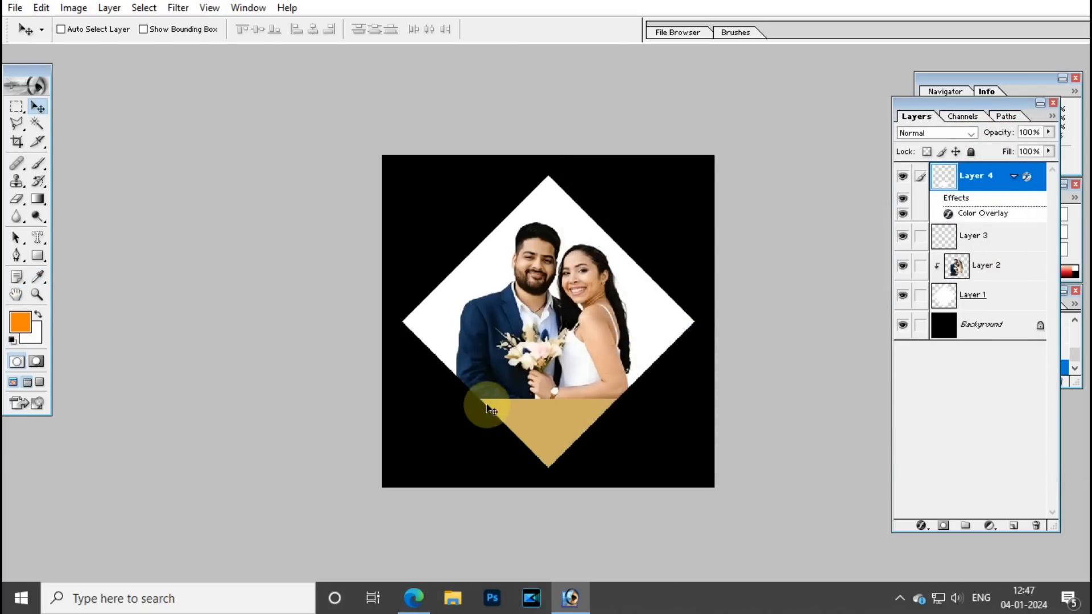
pyautogui.hotkey('ctrl', '0')
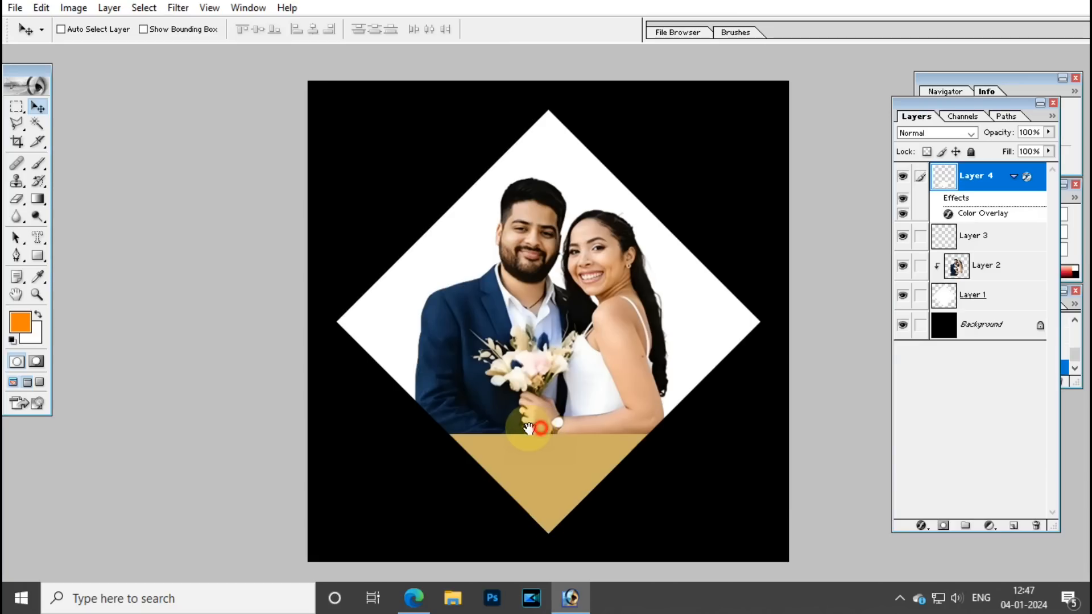
pyautogui.rightClick(568, 465)
pyautogui.click(577, 472)
pyautogui.rightClick(677, 311)
pyautogui.click(687, 319)
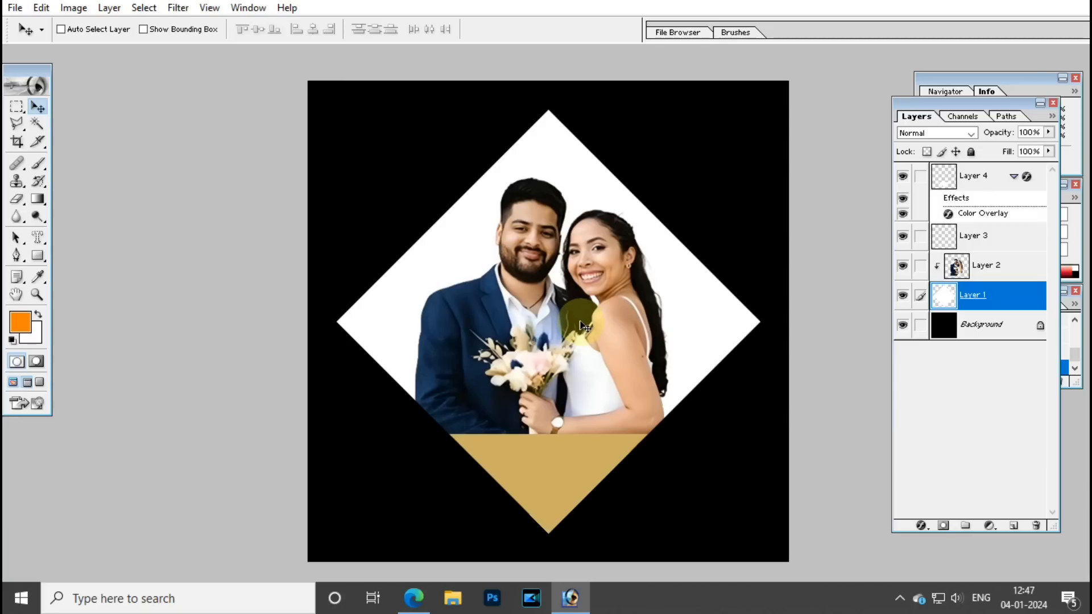
pyautogui.rightClick(690, 297)
pyautogui.click(690, 311)
pyautogui.rightClick(700, 318)
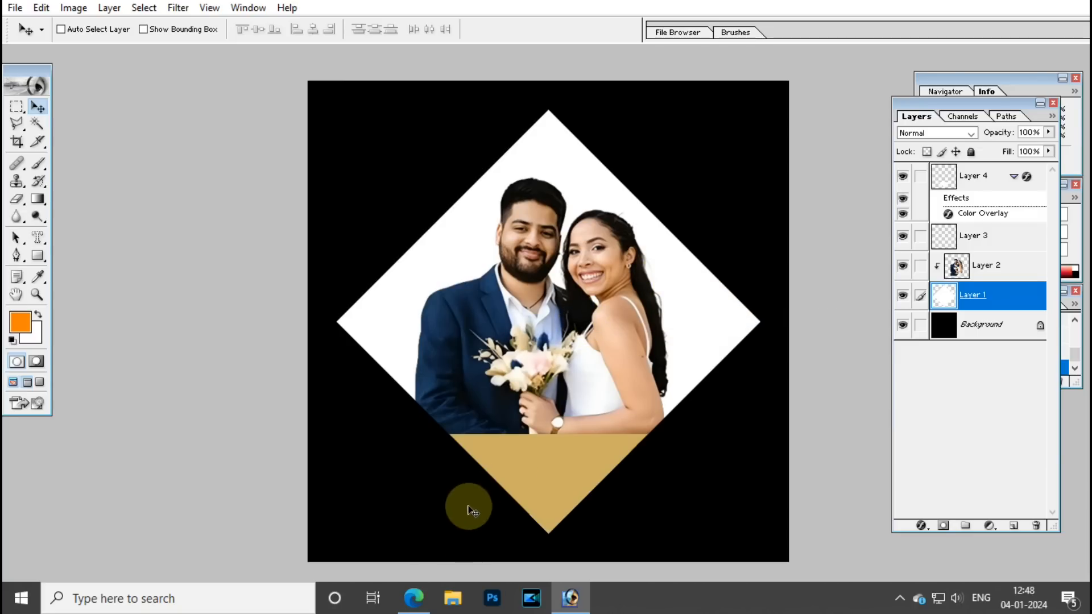
# Search Google in Edge for 'COLORFUL BACKGROUND' and show the image results.
pyautogui.click(413, 597)
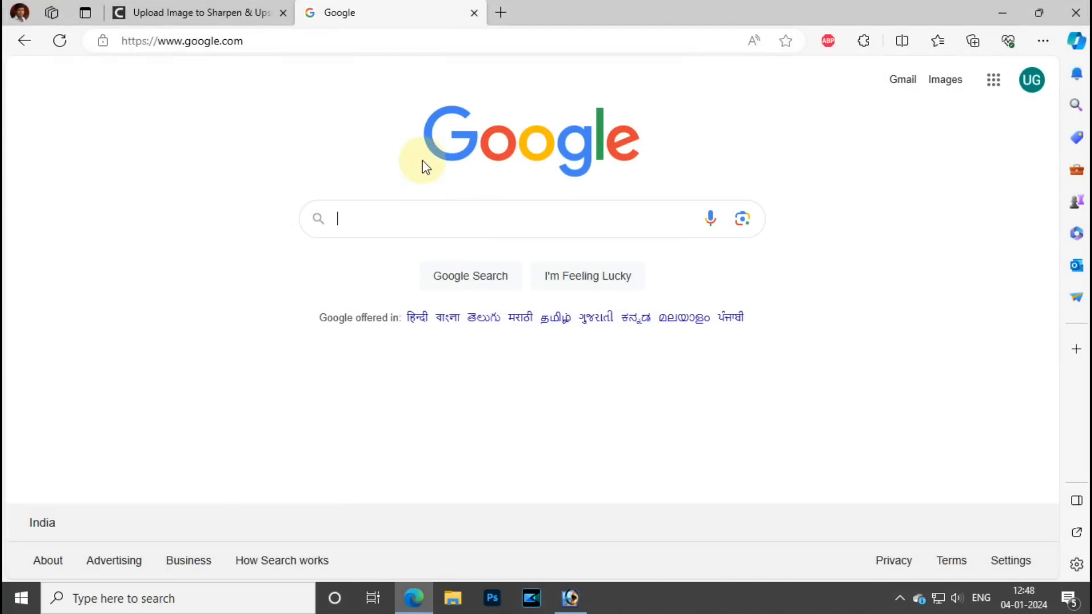
pyautogui.click(403, 217)
pyautogui.write('COLOURFUL')
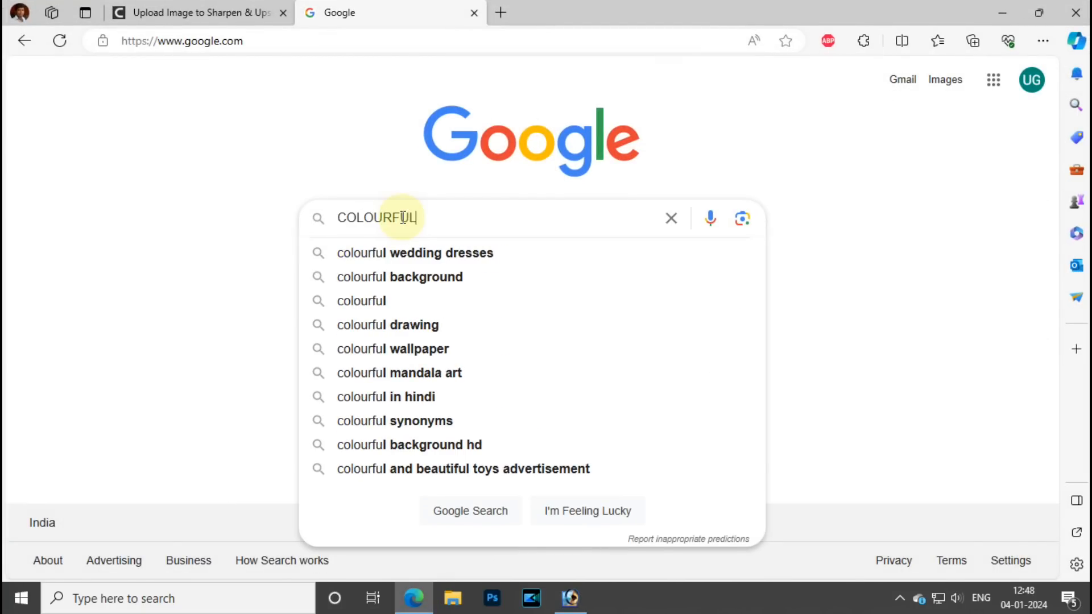
pyautogui.write('L BACKGROUND')
pyautogui.press('Return')
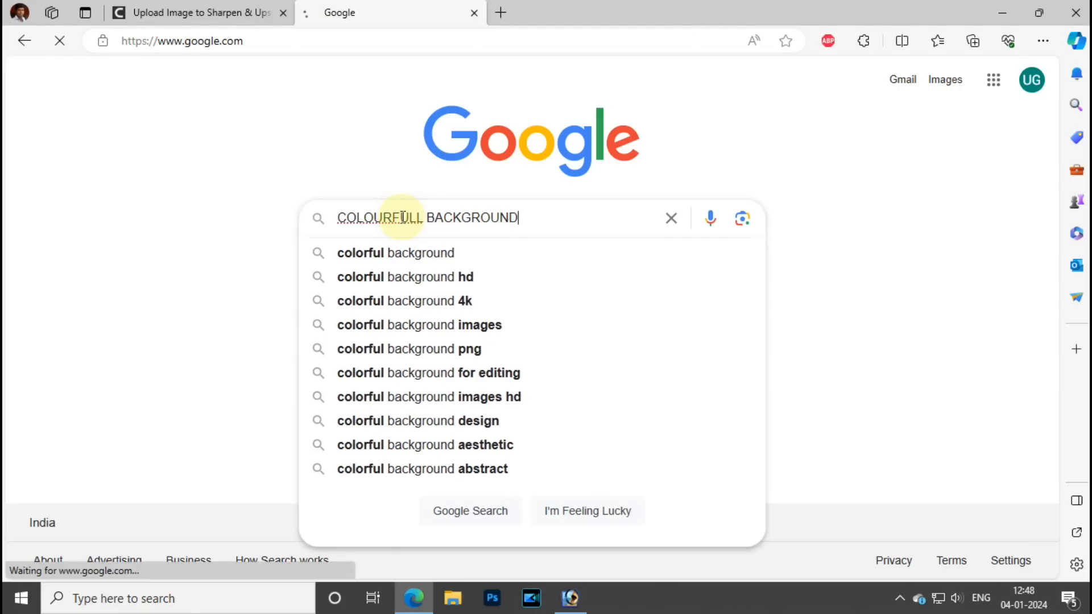
pyautogui.click(371, 213)
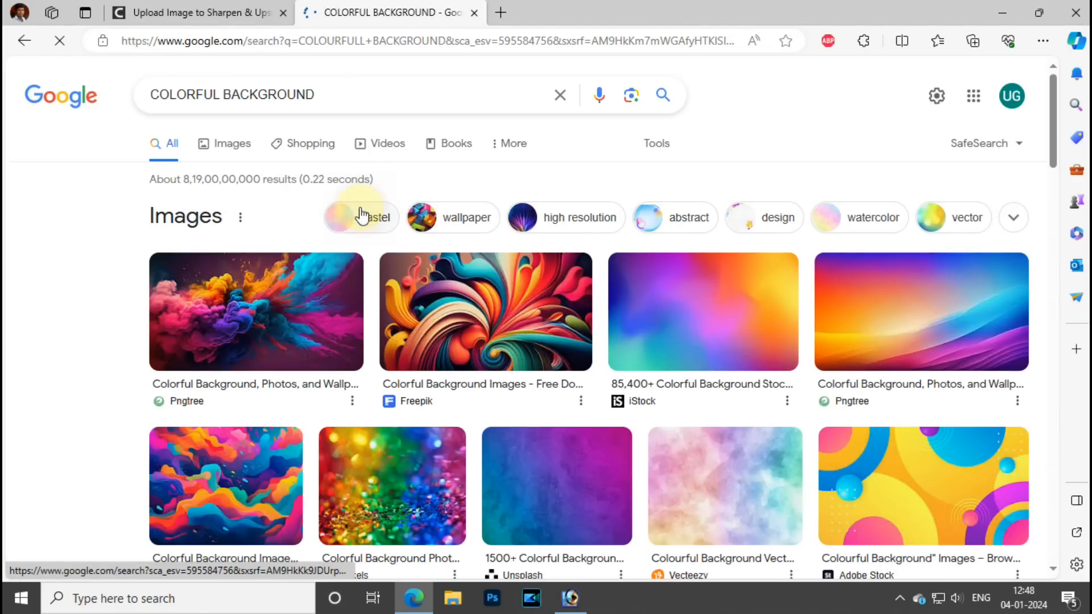
pyautogui.click(216, 144)
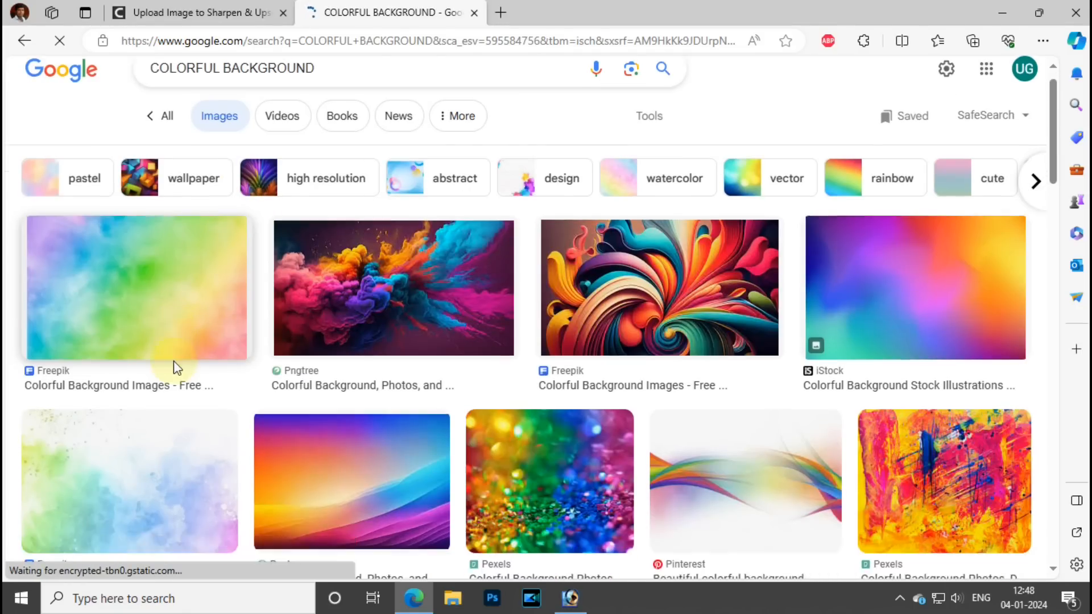
# Copy the purple-orange gradient image to the clipboard and return to Photoshop.
pyautogui.scroll(-3, 173, 362)
pyautogui.click(365, 331)
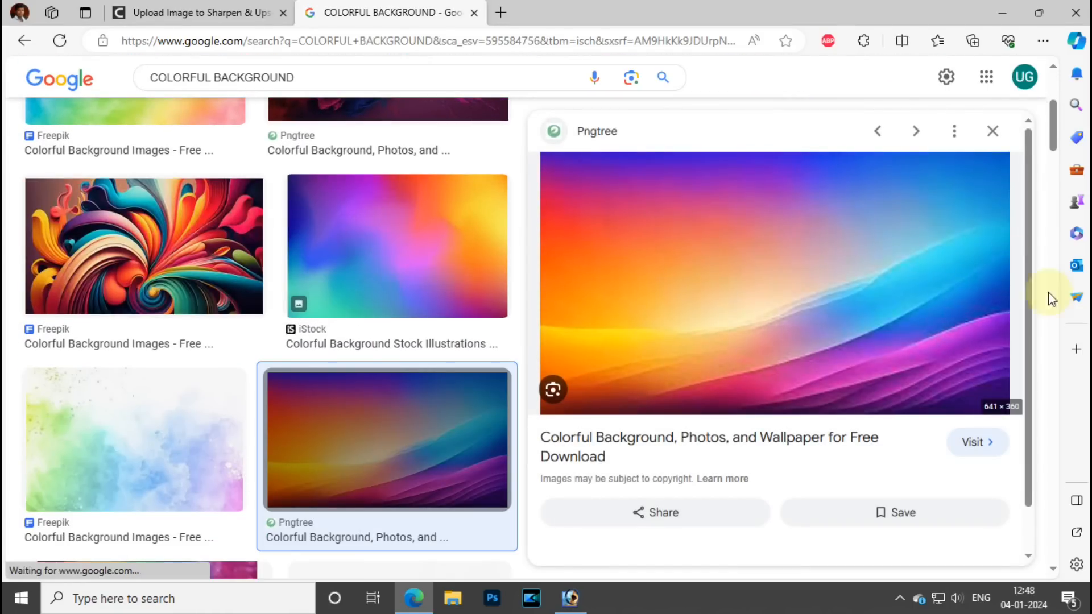
pyautogui.rightClick(673, 391)
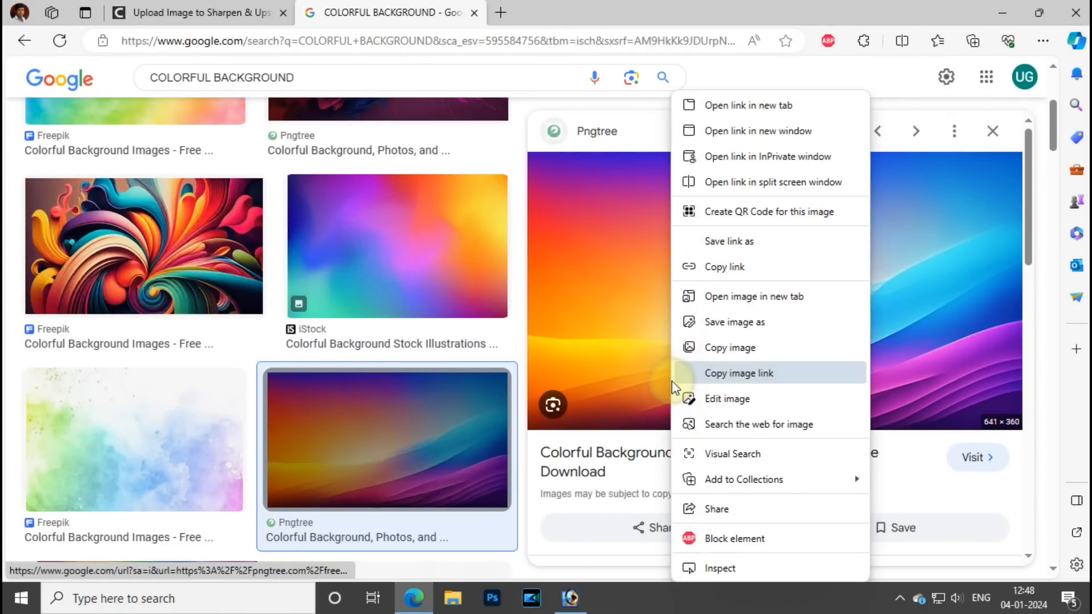
pyautogui.click(753, 348)
pyautogui.hotkey('alt', 'Tab')
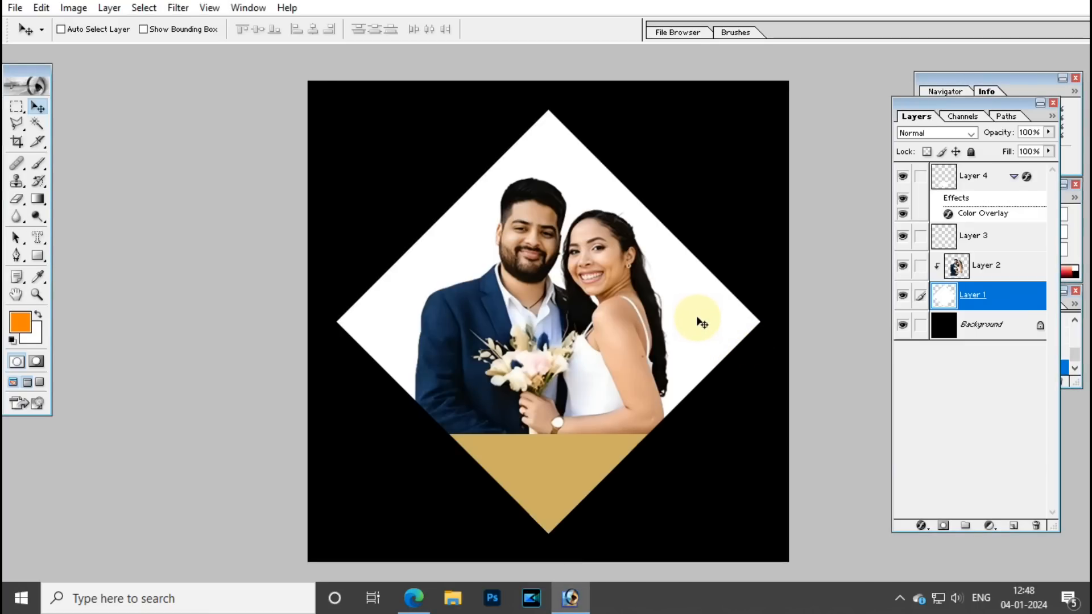
# With Layer 1 selected, paste the gradient as Layer 5 and move it over the couple.
pyautogui.rightClick(701, 321)
pyautogui.click(721, 328)
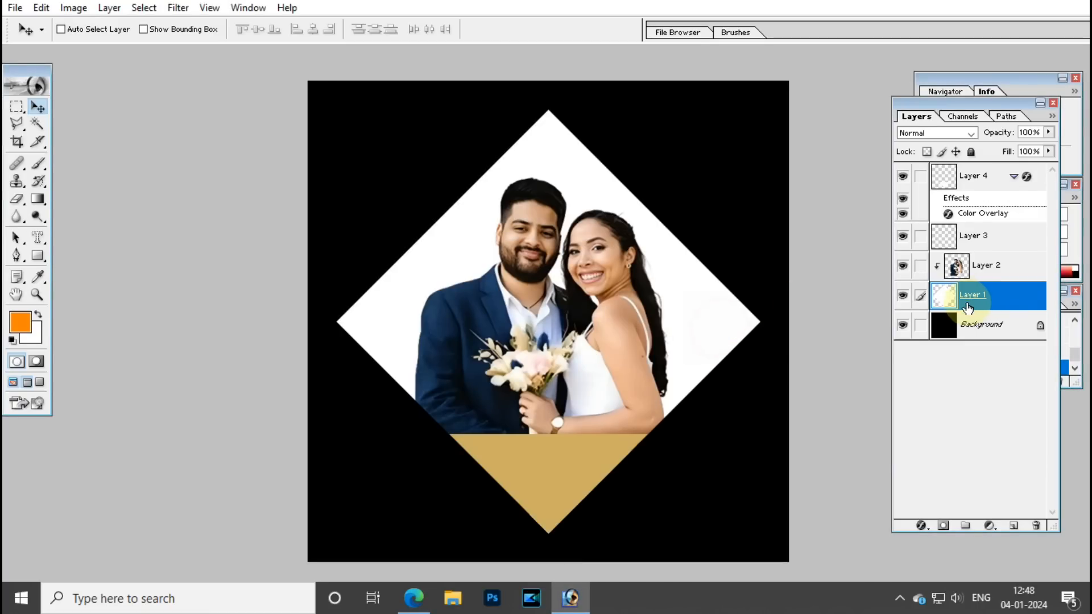
pyautogui.rightClick(717, 331)
pyautogui.click(724, 337)
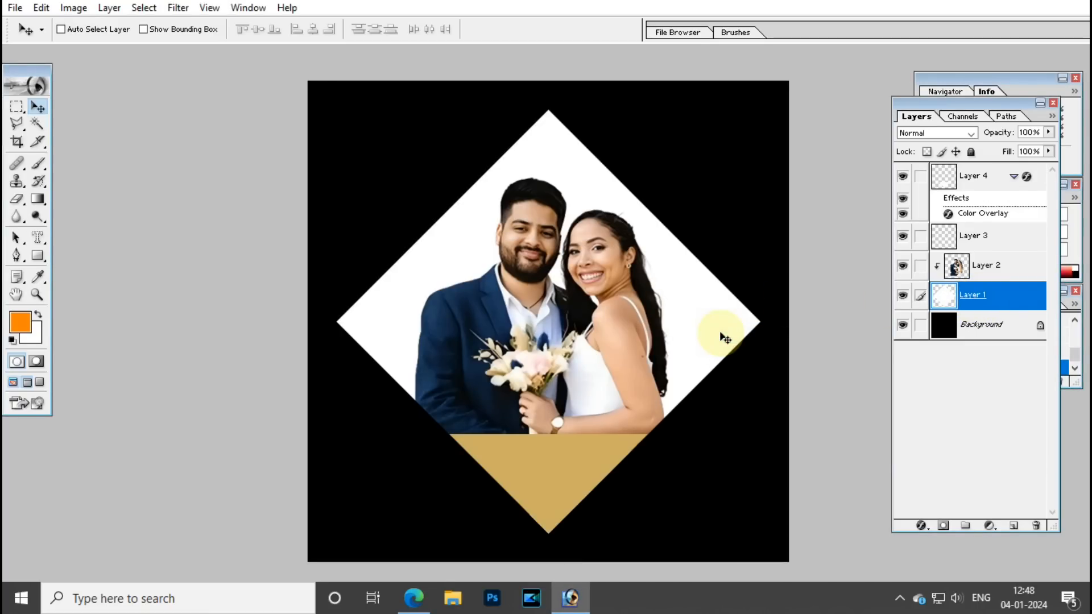
pyautogui.hotkey('ctrl', 'v')
pyautogui.moveTo(591, 352); pyautogui.dragTo(558, 264)
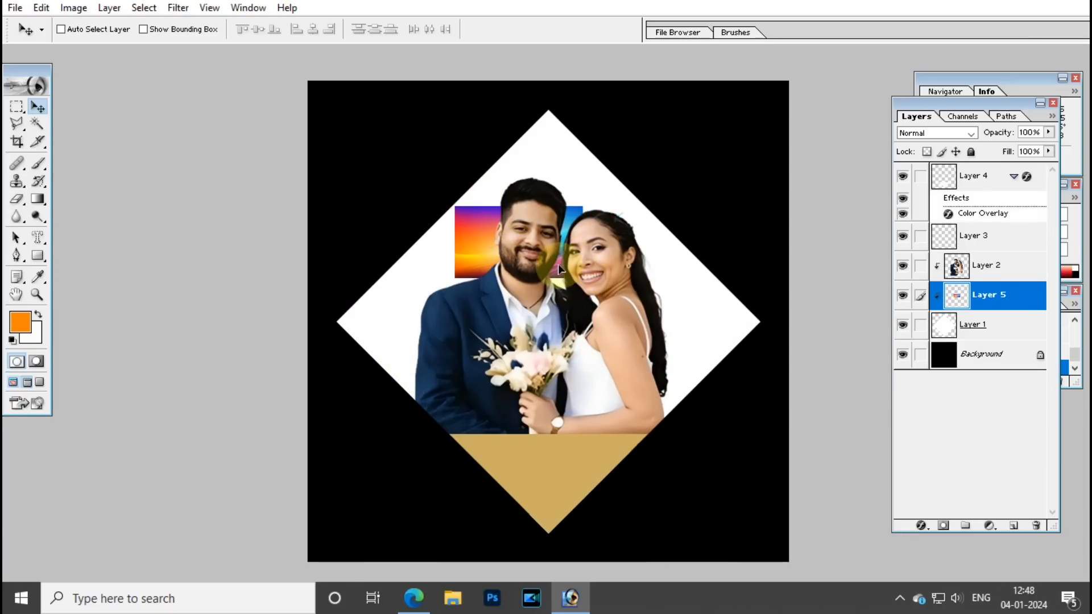
# Scale the gradient to about 425% and stretch it to cover the whole diamond.
pyautogui.hotkey('ctrl', 't')
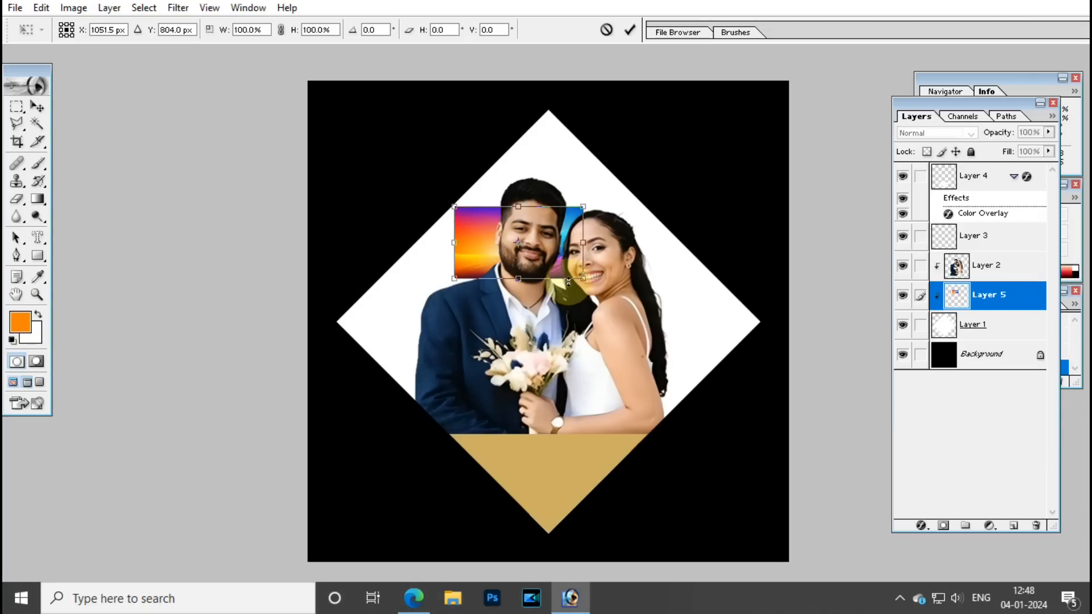
pyautogui.moveTo(582, 279); pyautogui.dragTo(785, 364)
pyautogui.moveTo(706, 321); pyautogui.dragTo(737, 369)
pyautogui.scroll(-2, 574, 199)
pyautogui.moveTo(564, 201); pyautogui.dragTo(561, 156)
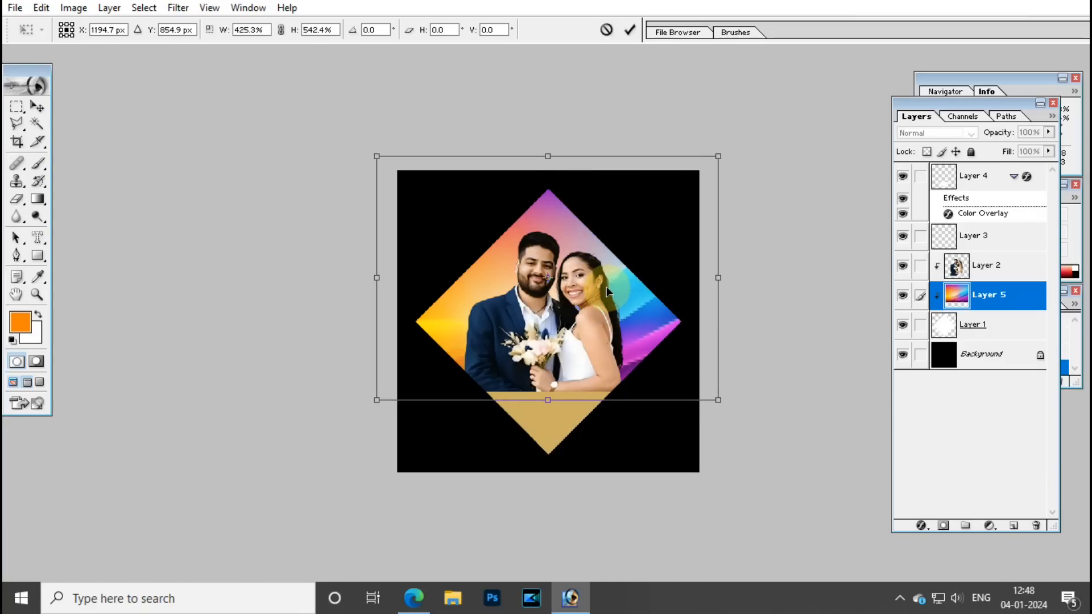
pyautogui.press('Return')
pyautogui.scroll(3, 607, 293)
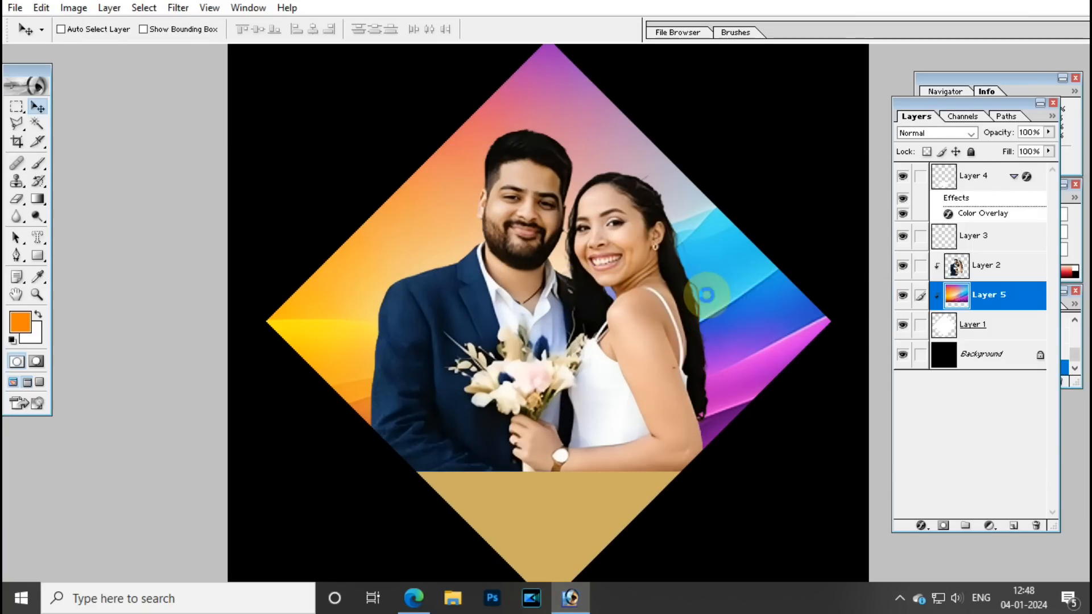
# Save the design as 8 x 8.psd, replacing the existing file.
pyautogui.hotkey('ctrl', 'shift', 's')
pyautogui.click(744, 354)
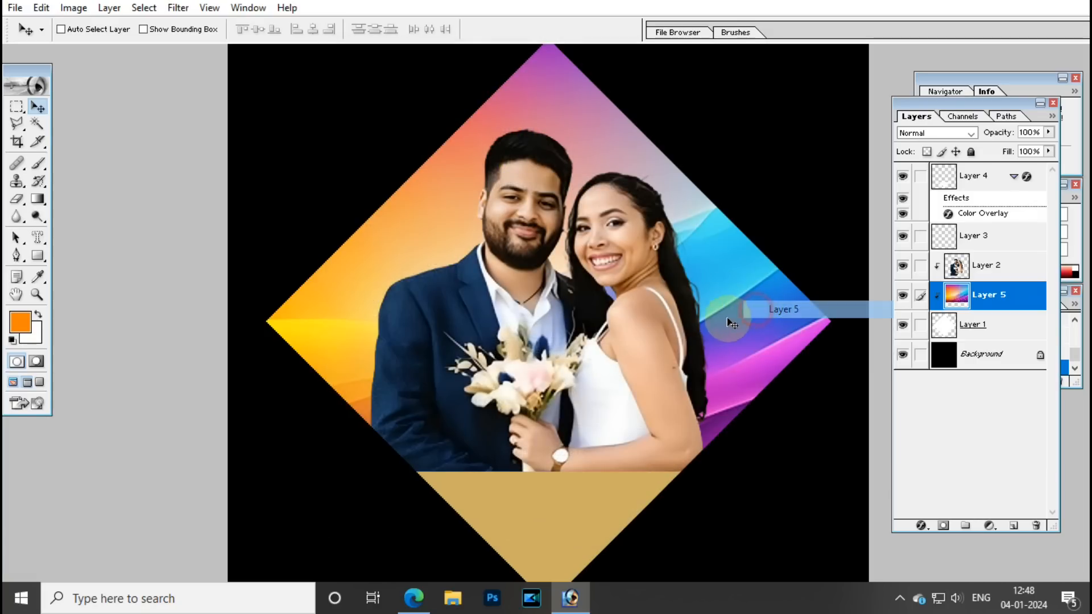
pyautogui.hotkey('ctrl', 'shift', 's')
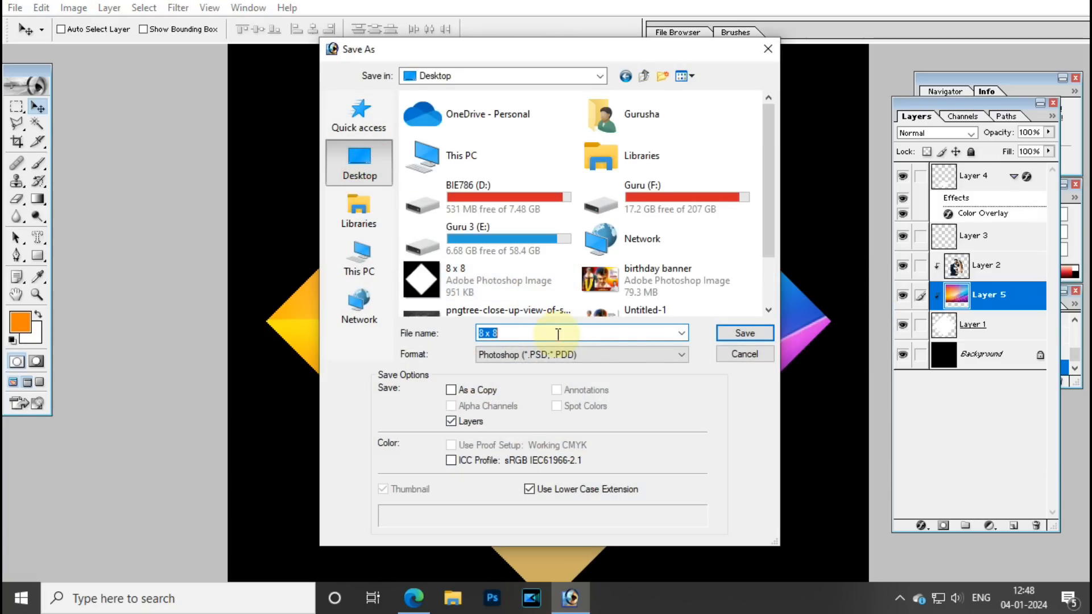
pyautogui.click(741, 333)
pyautogui.click(520, 235)
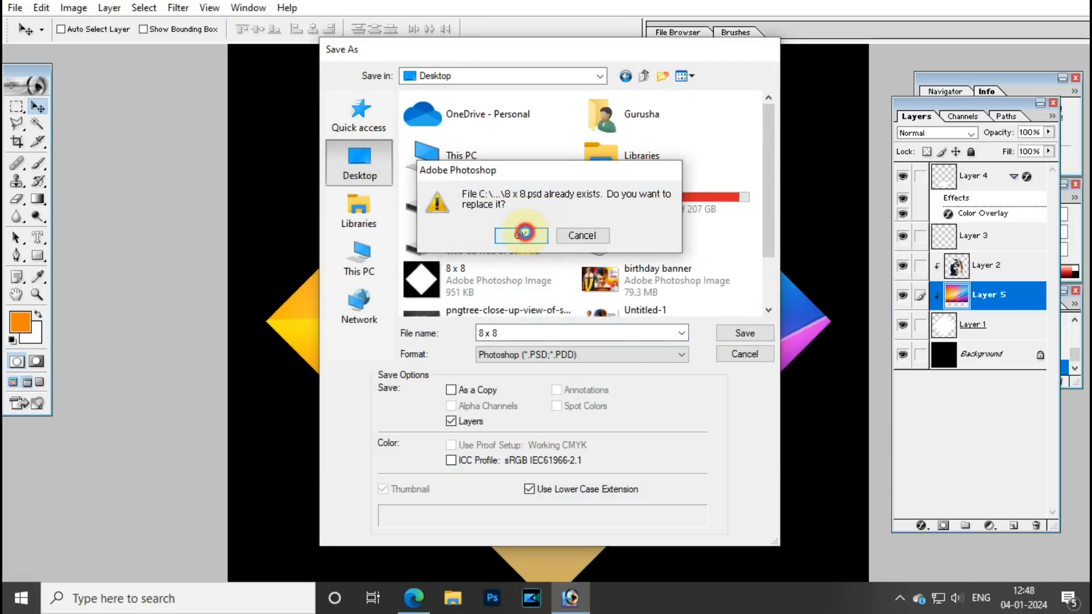
# Make Layer 5, the gradient, the active layer.
pyautogui.rightClick(728, 282)
pyautogui.click(740, 293)
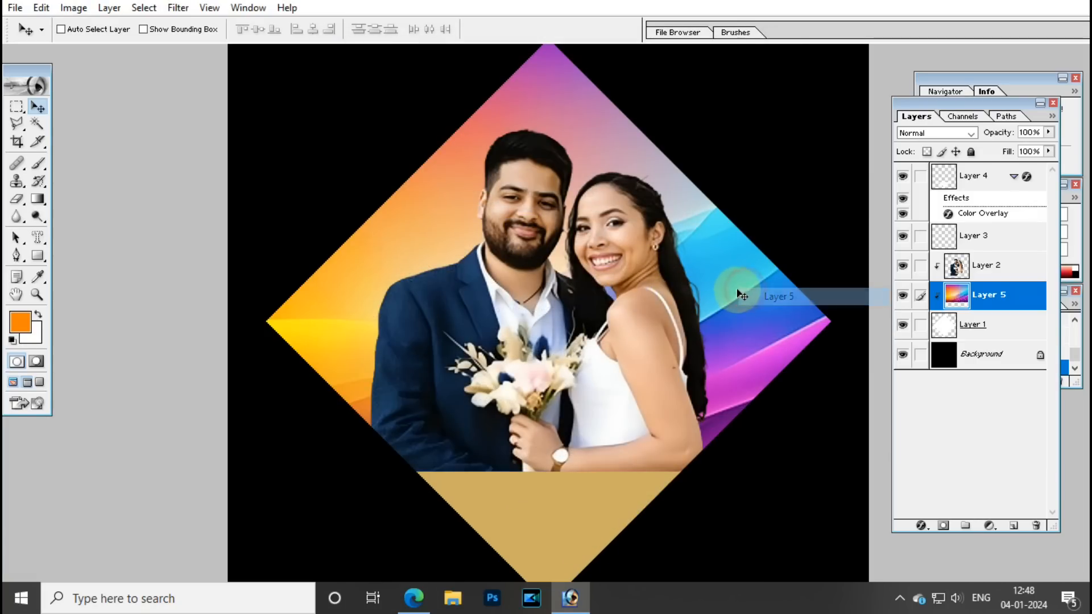
pyautogui.rightClick(726, 266)
pyautogui.click(749, 284)
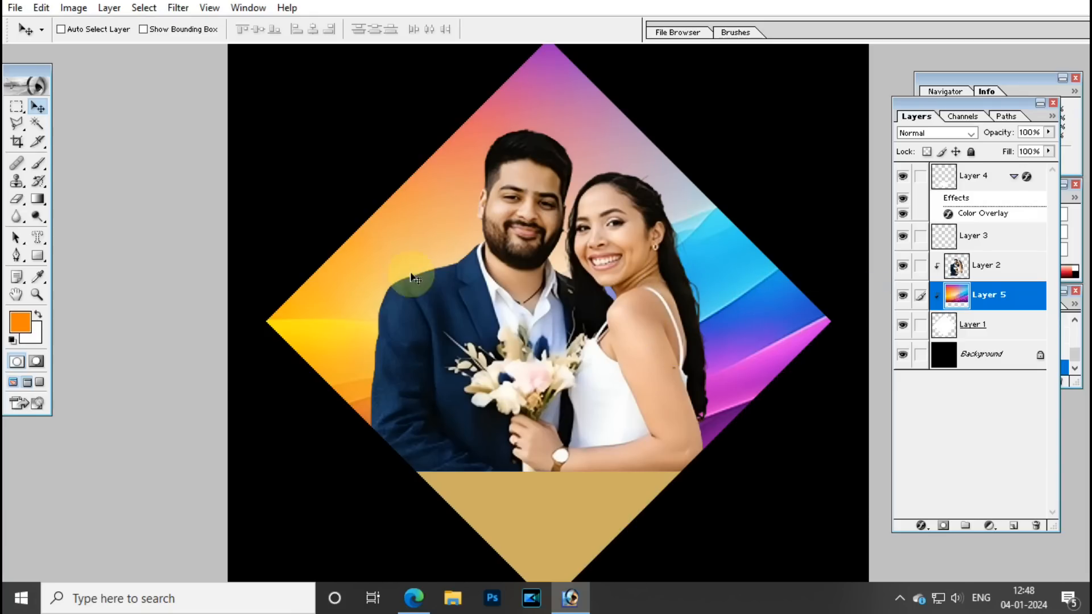
pyautogui.rightClick(733, 273)
pyautogui.click(751, 291)
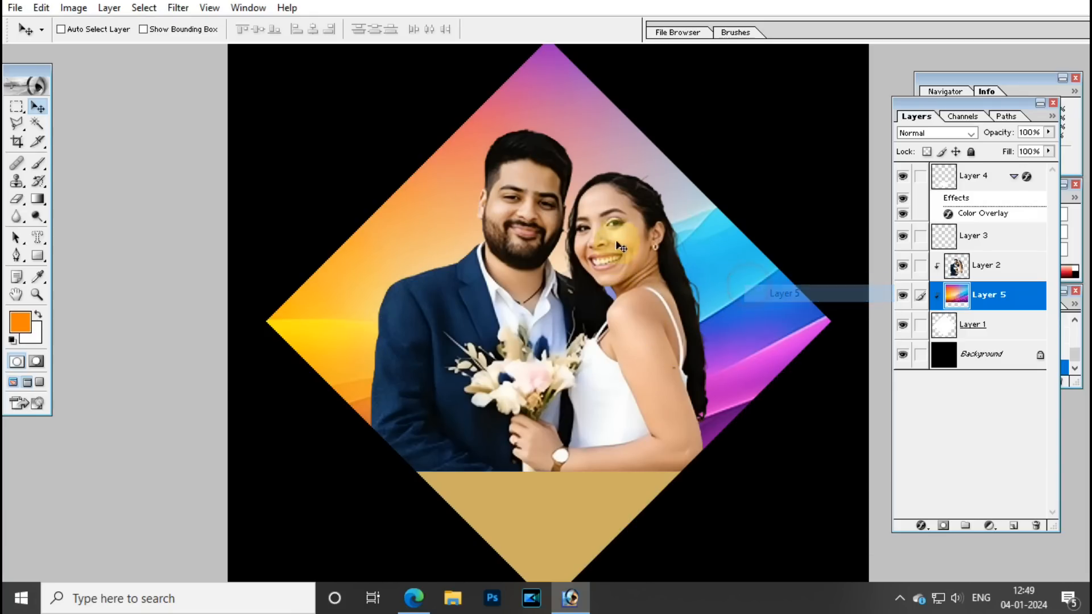
pyautogui.rightClick(473, 210)
pyautogui.click(479, 222)
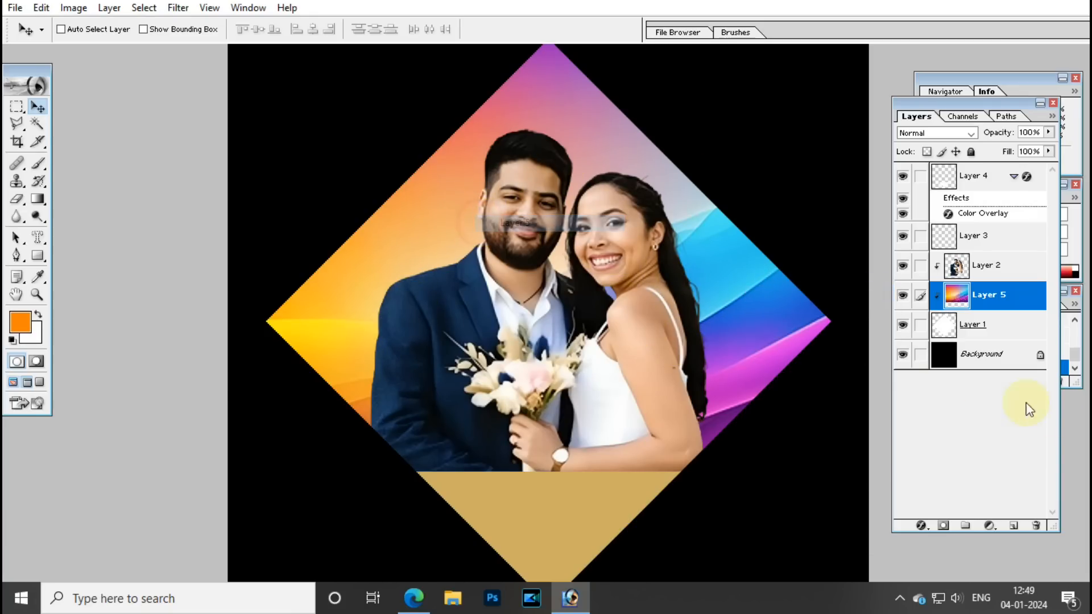
# Add an empty layer above the gradient and set the foreground colour to yellow FFF200.
pyautogui.click(1016, 526)
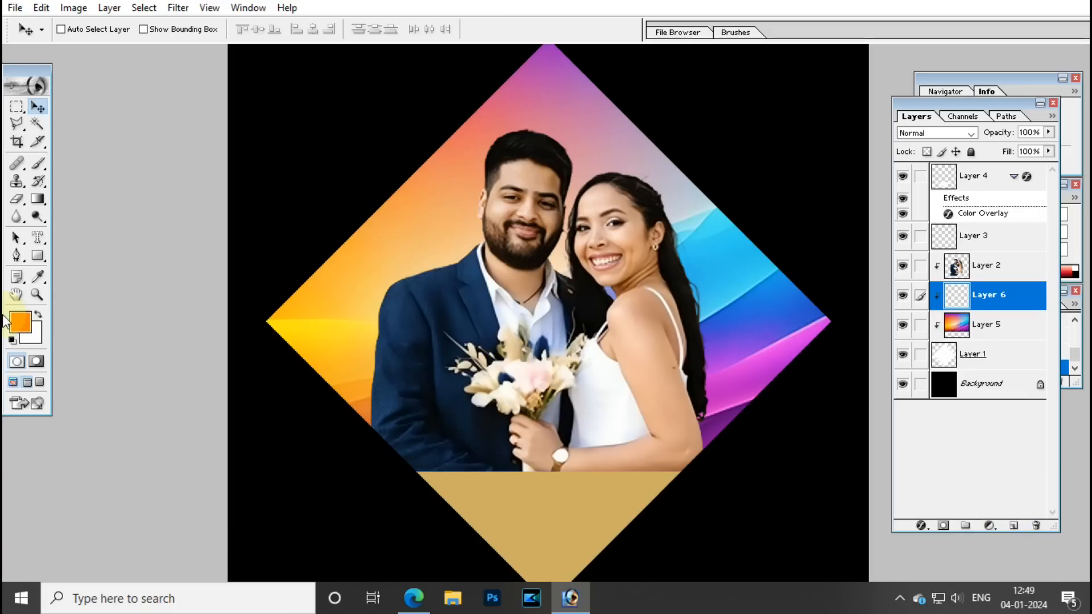
pyautogui.click(20, 324)
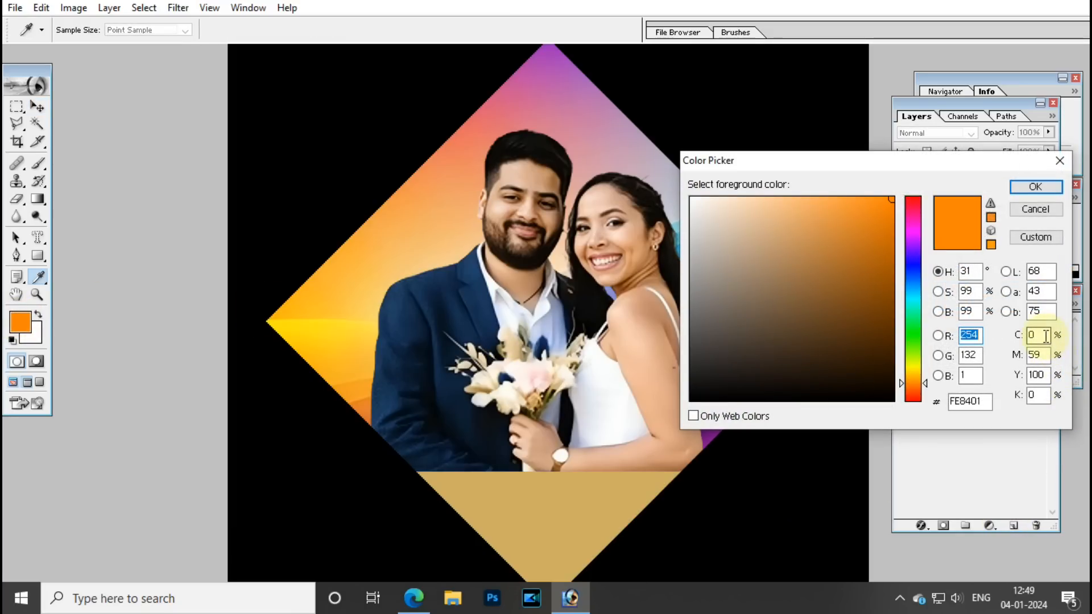
pyautogui.moveTo(916, 367); pyautogui.dragTo(916, 360)
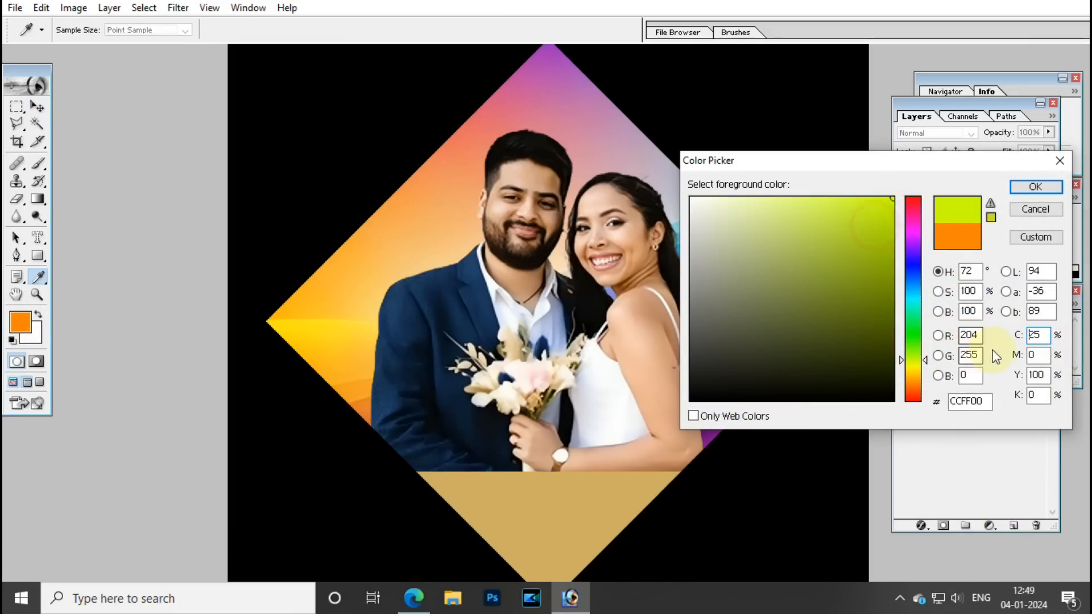
pyautogui.press('Tab')
pyautogui.press('Tab')
pyautogui.press('Tab')
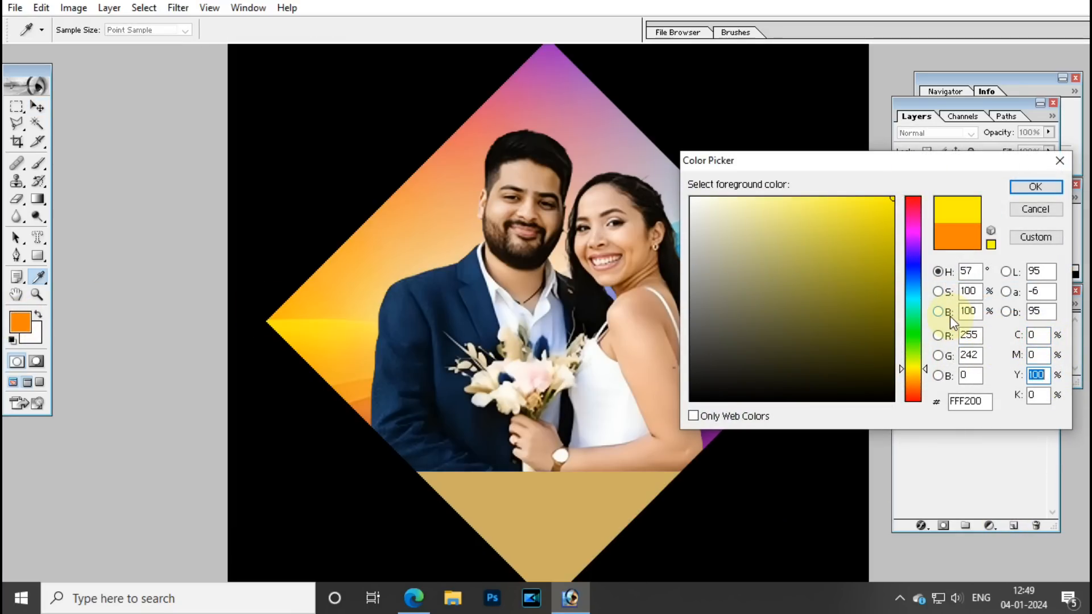
pyautogui.click(1034, 187)
# Enlarge the brush to about 965 px, then test a dab and undo it.
pyautogui.press('v')
pyautogui.moveTo(38, 164); pyautogui.dragTo(91, 161)
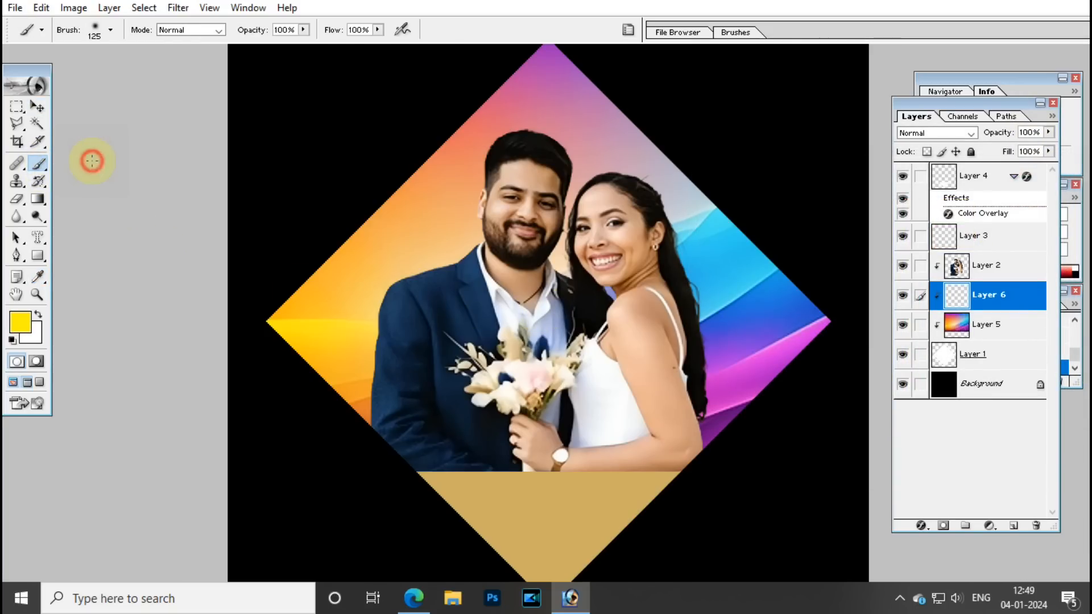
pyautogui.rightClick(369, 255)
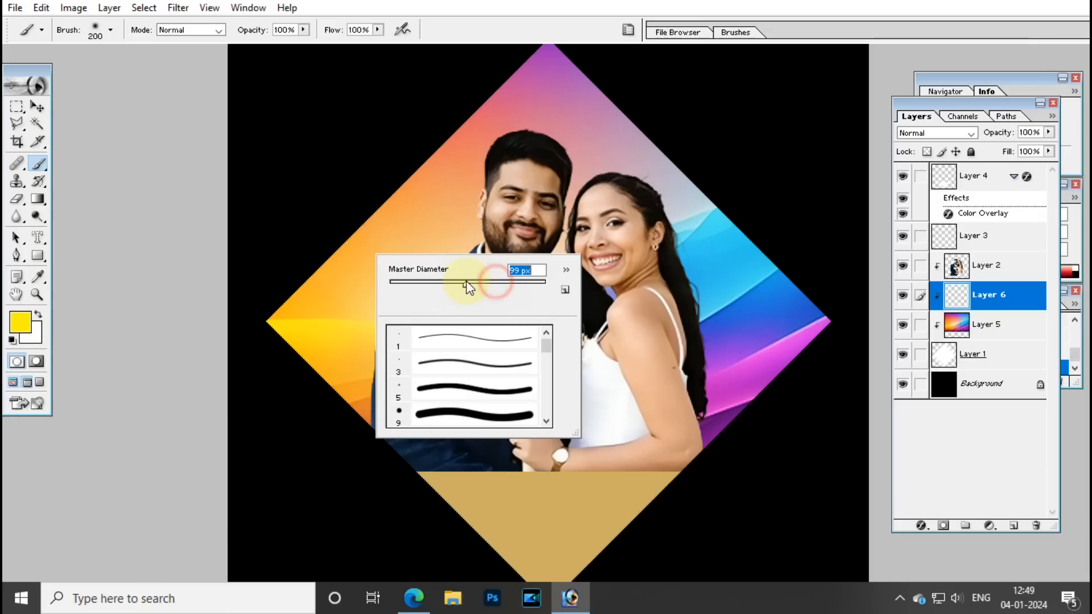
pyautogui.click(462, 1)
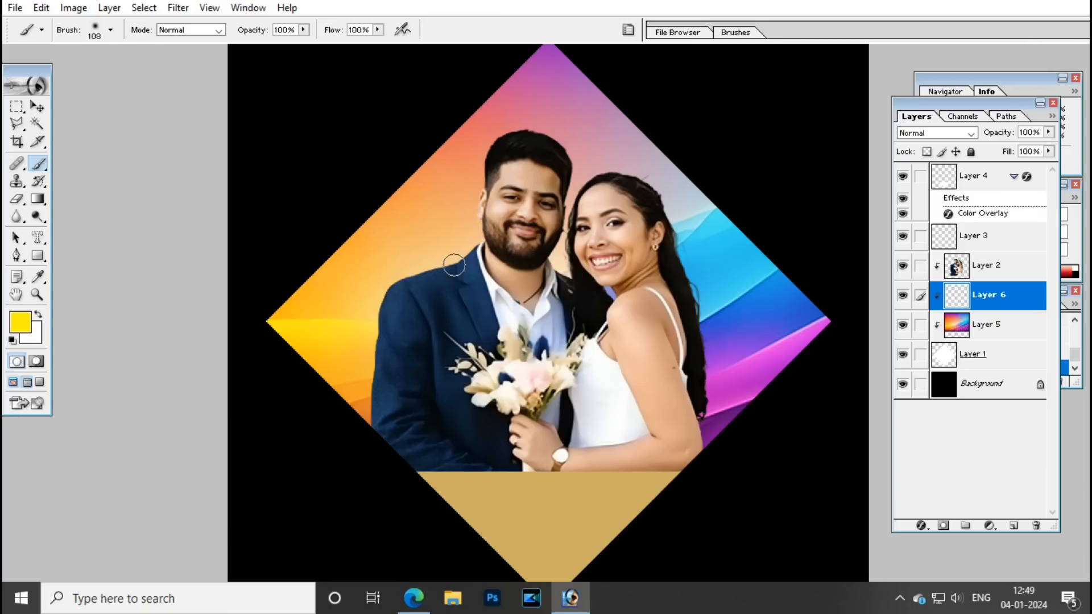
pyautogui.rightClick(442, 251)
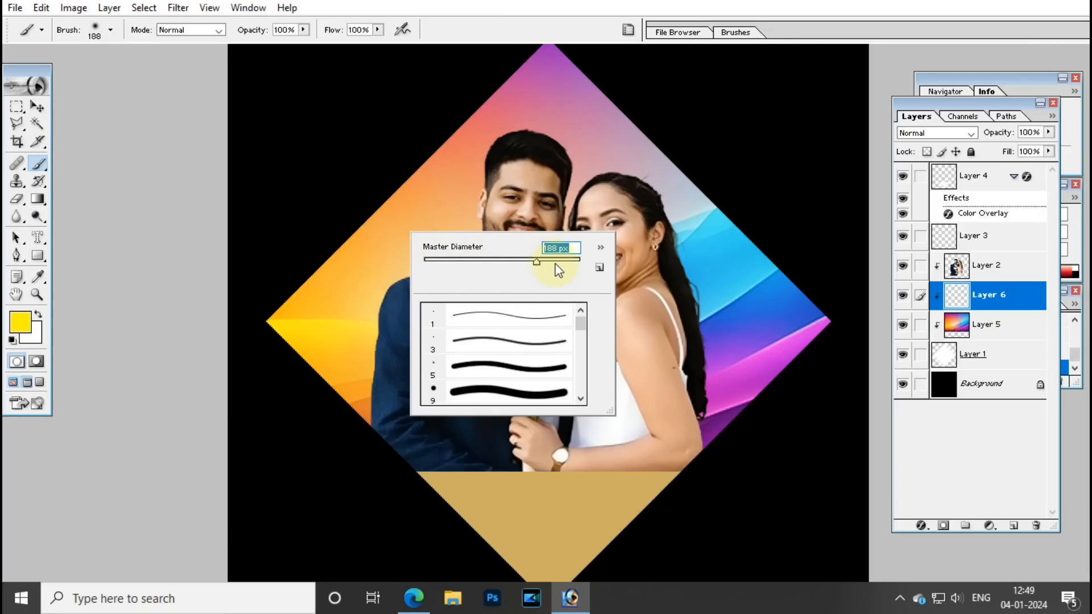
pyautogui.moveTo(566, 262); pyautogui.dragTo(572, 262)
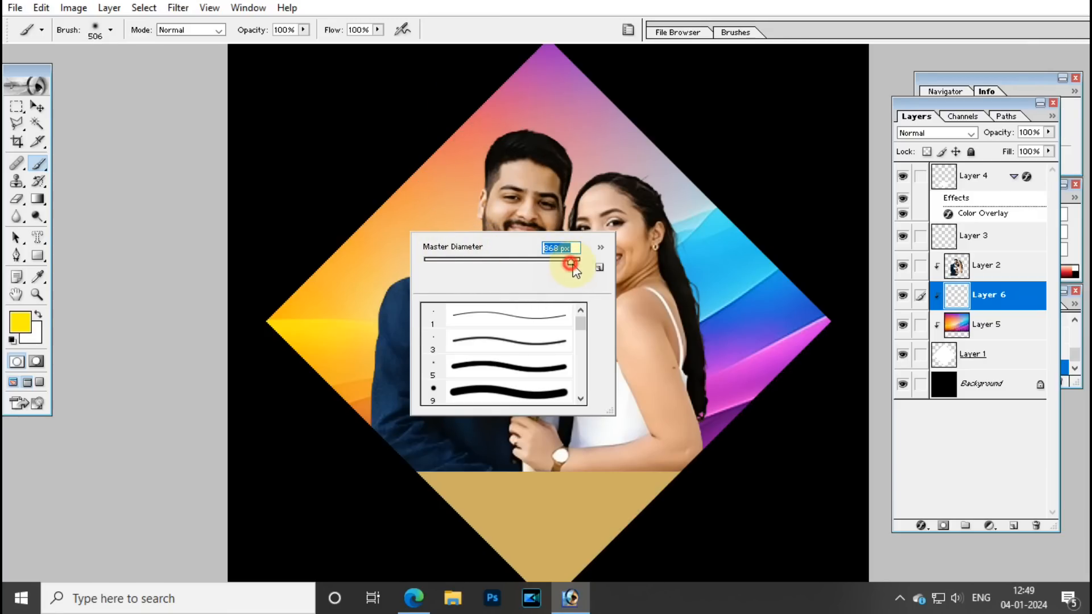
pyautogui.click(540, 195)
pyautogui.hotkey('ctrl', 'z')
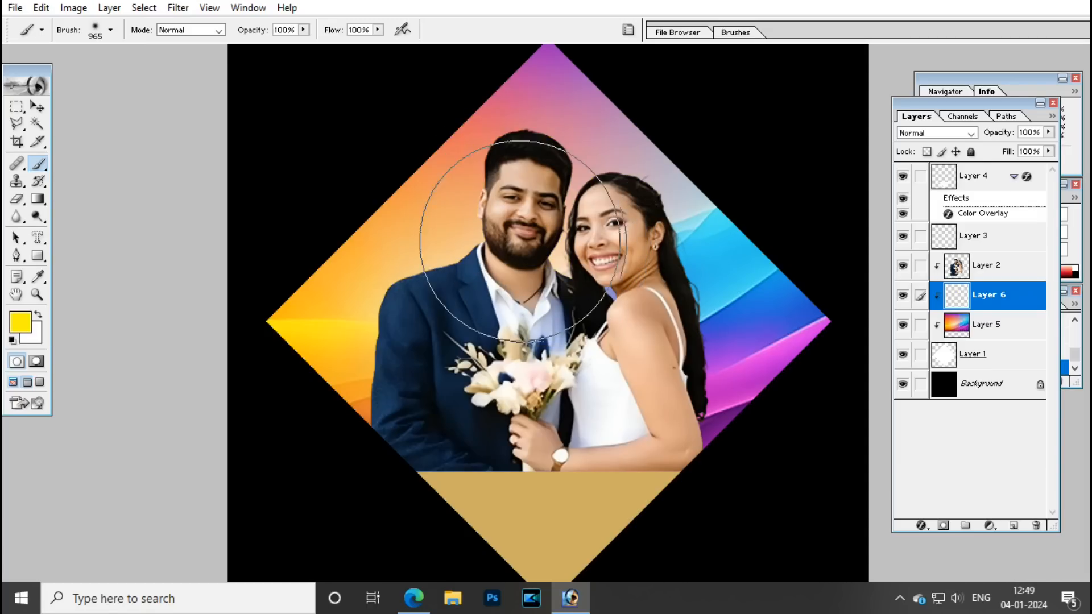
# Select Layer 5, paint a test yellow dab on it, then undo it.
pyautogui.press('v')
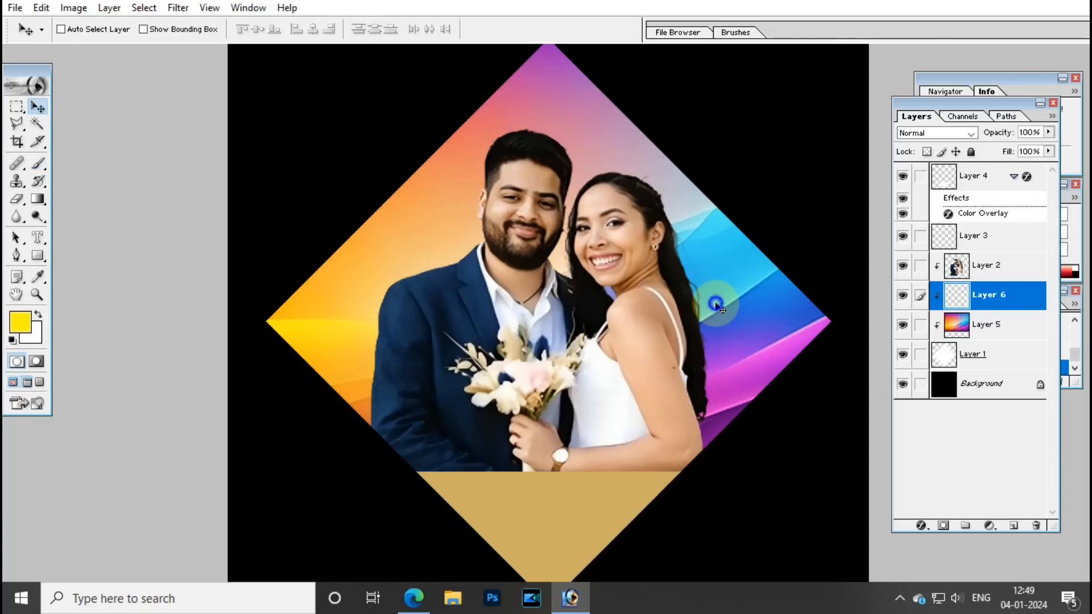
pyautogui.rightClick(715, 305)
pyautogui.click(765, 313)
pyautogui.press('b')
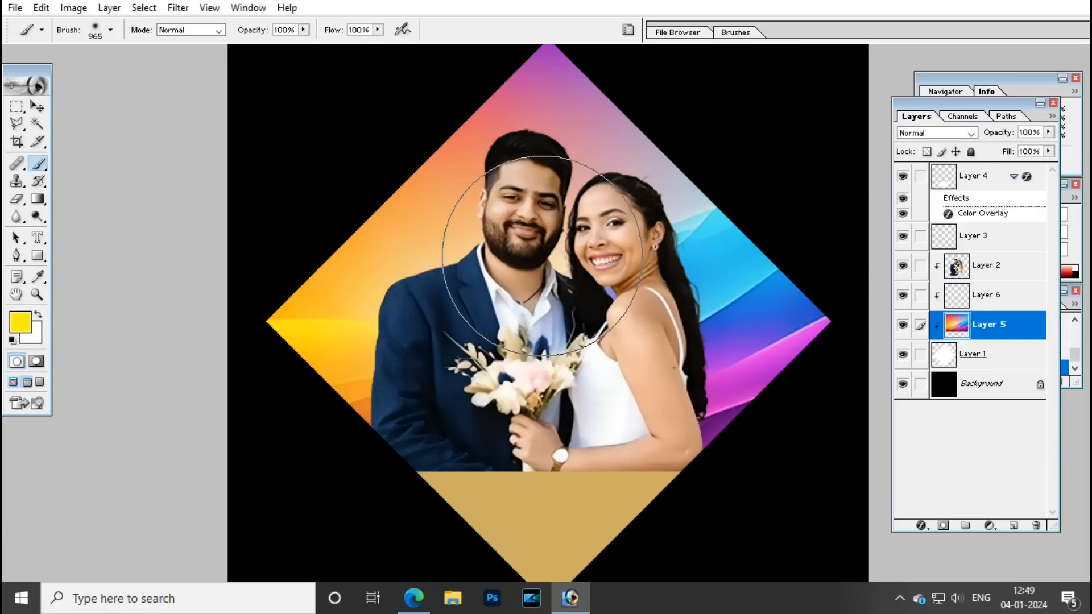
pyautogui.click(537, 259)
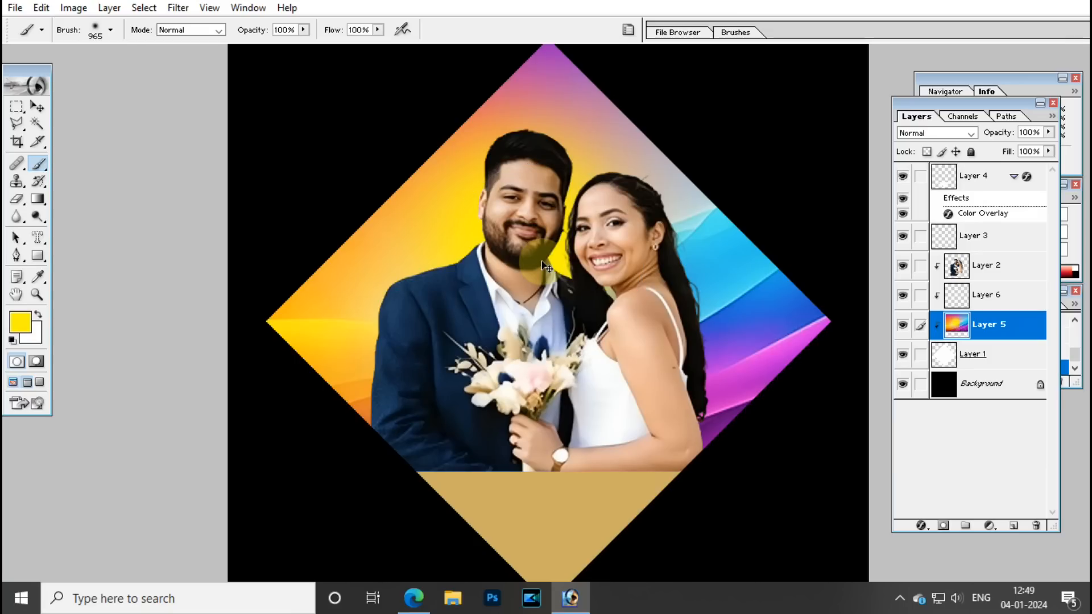
pyautogui.hotkey('ctrl', 'z')
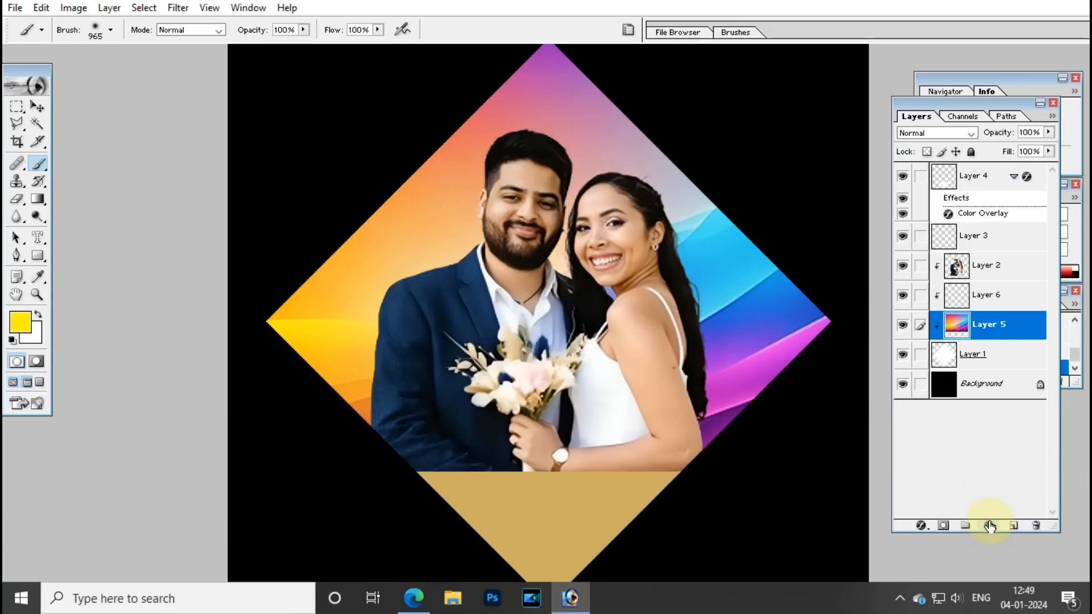
# Add Layer 7 and paint soft yellow behind the couple, then shrink the brush to 700.
pyautogui.click(1016, 529)
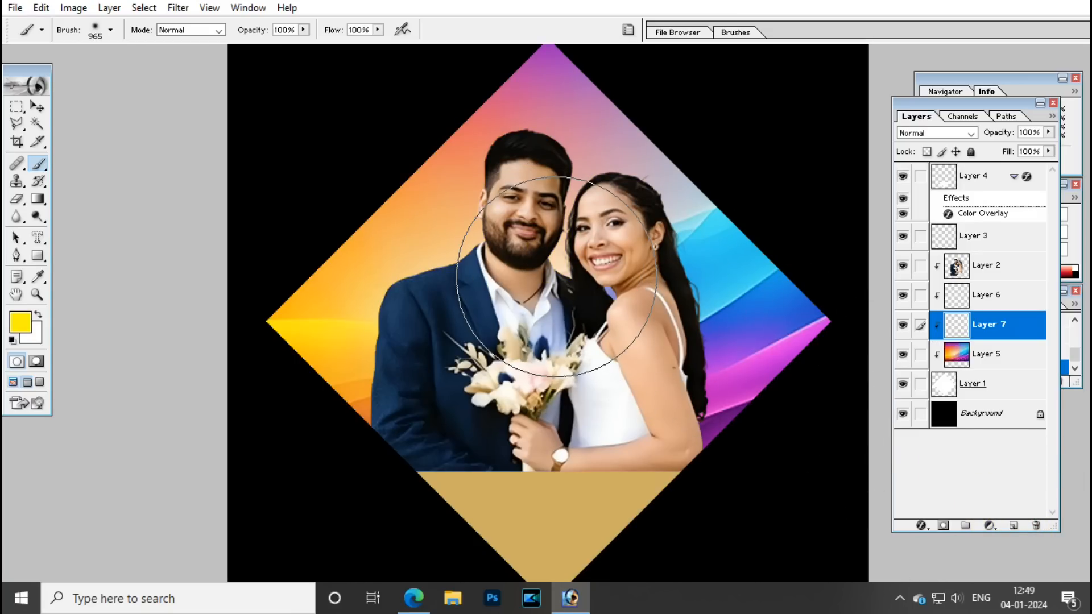
pyautogui.click(535, 221)
pyautogui.moveTo(535, 221)
pyautogui.mouseDown()
pyautogui.moveTo(504, 250)
pyautogui.moveTo(547, 244)
pyautogui.moveTo(582, 275)
pyautogui.moveTo(576, 307)
pyautogui.mouseUp()
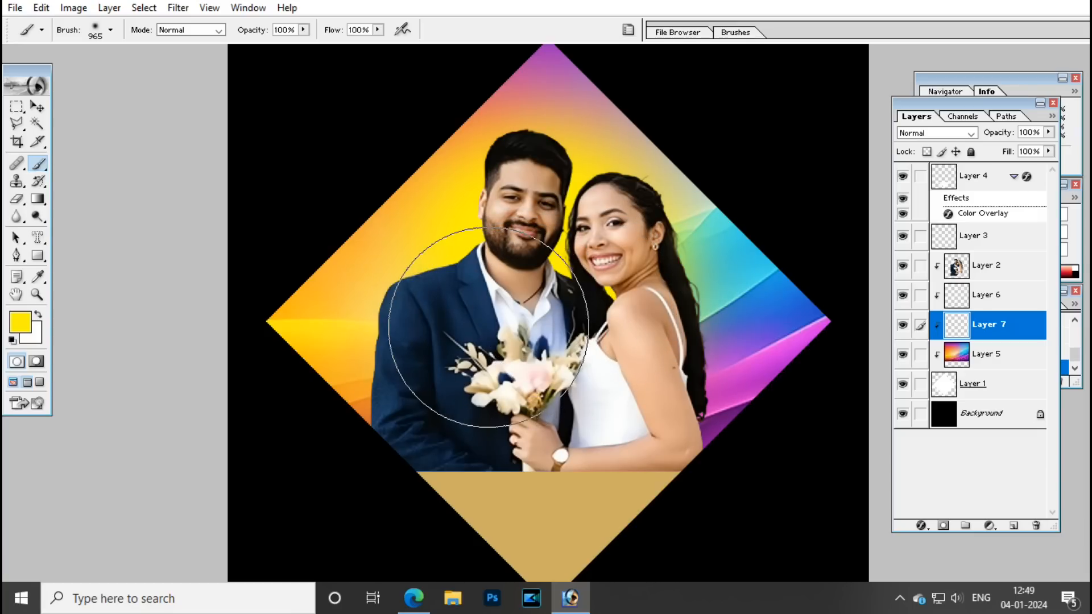
pyautogui.moveTo(506, 320); pyautogui.dragTo(531, 290)
pyautogui.press('[')
pyautogui.press('[')
pyautogui.press('[')
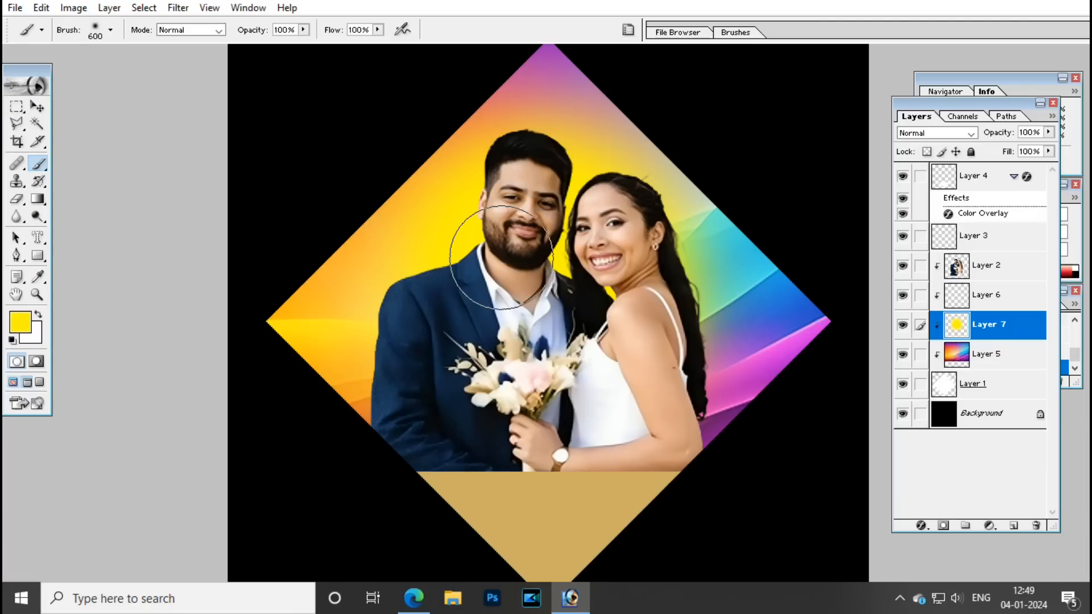
# Set the foreground colour to pure white.
pyautogui.click(21, 322)
pyautogui.moveTo(711, 230); pyautogui.dragTo(617, 128)
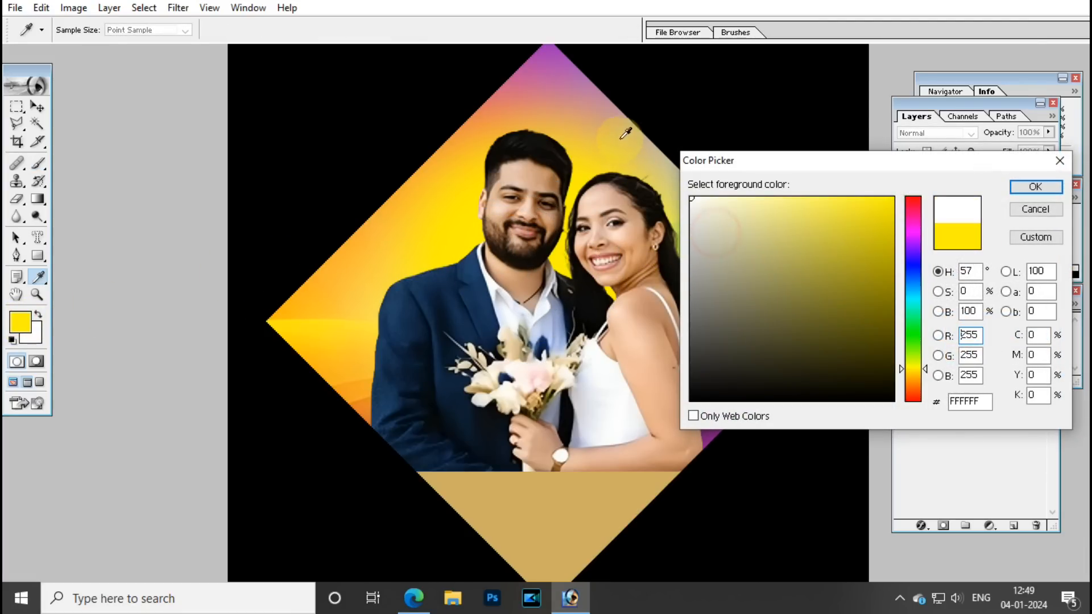
pyautogui.click(1040, 191)
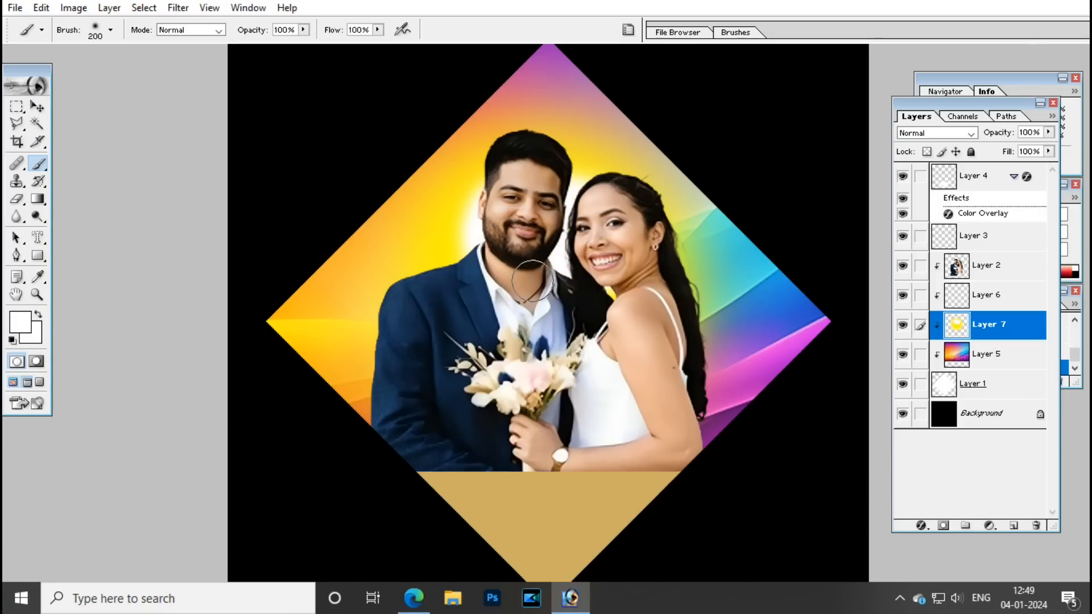
# Select the rainbow gradient Layer 5 and shift it behind the couple.
pyautogui.press('v')
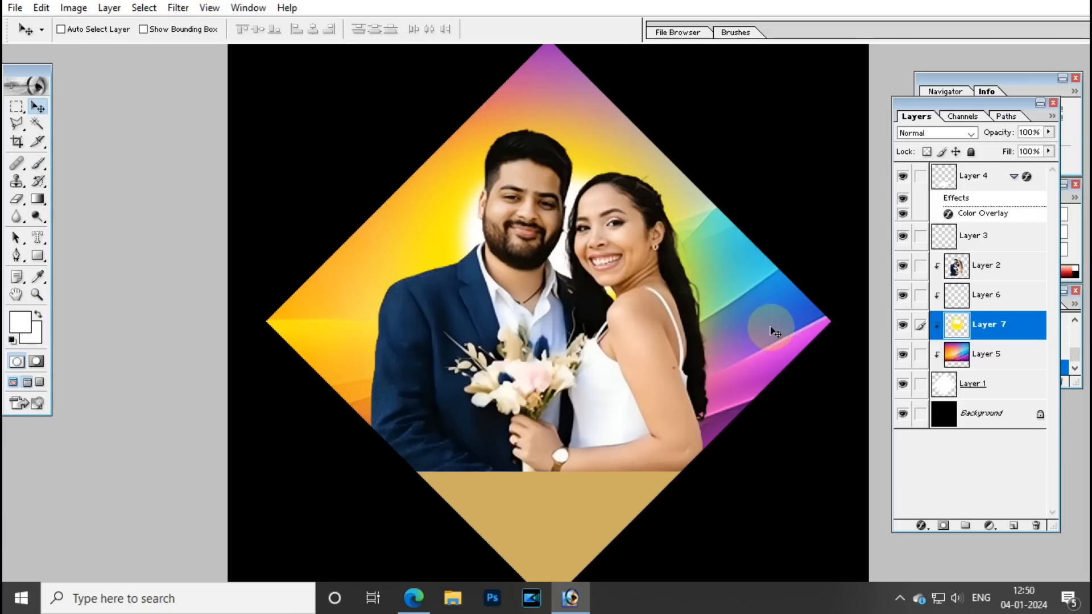
pyautogui.click(967, 354)
pyautogui.moveTo(790, 315); pyautogui.dragTo(750, 331)
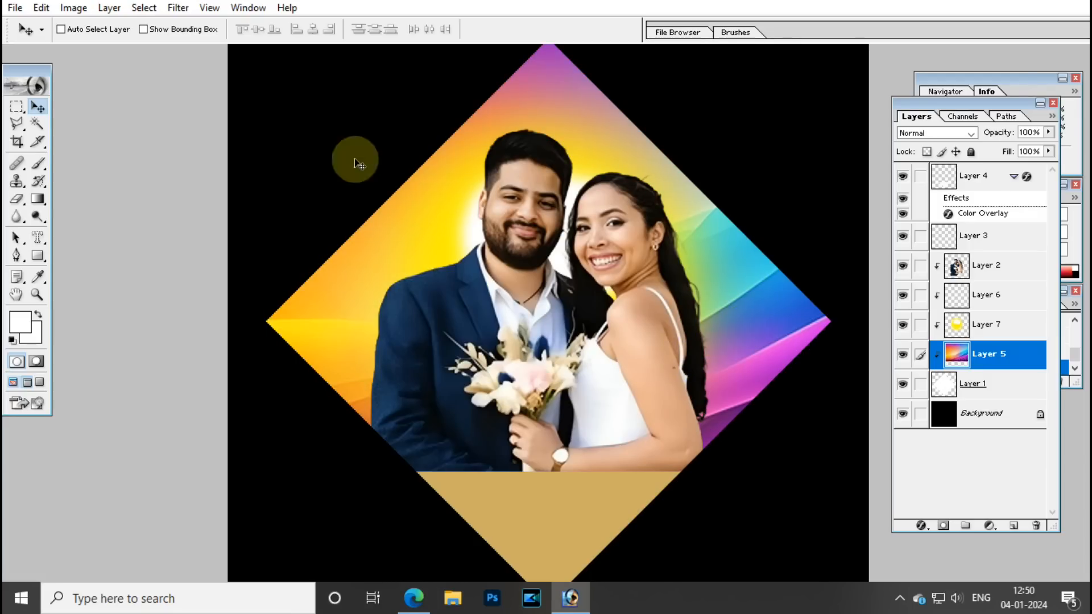
# Apply Levels to the rainbow gradient, raising the black input point to 72.
pyautogui.click(71, 9)
pyautogui.moveTo(91, 49)
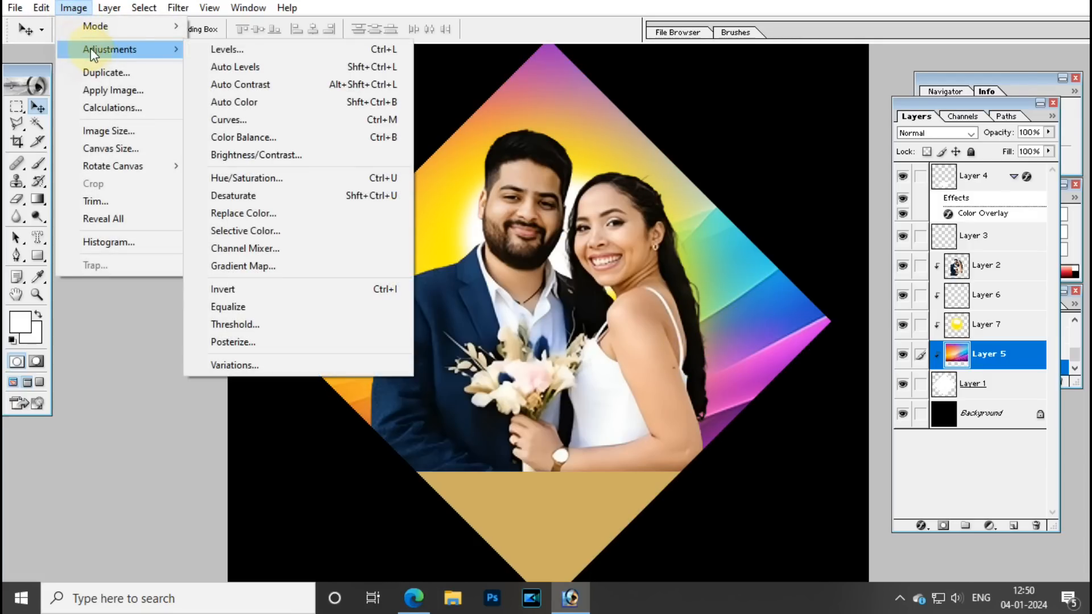
pyautogui.click(248, 49)
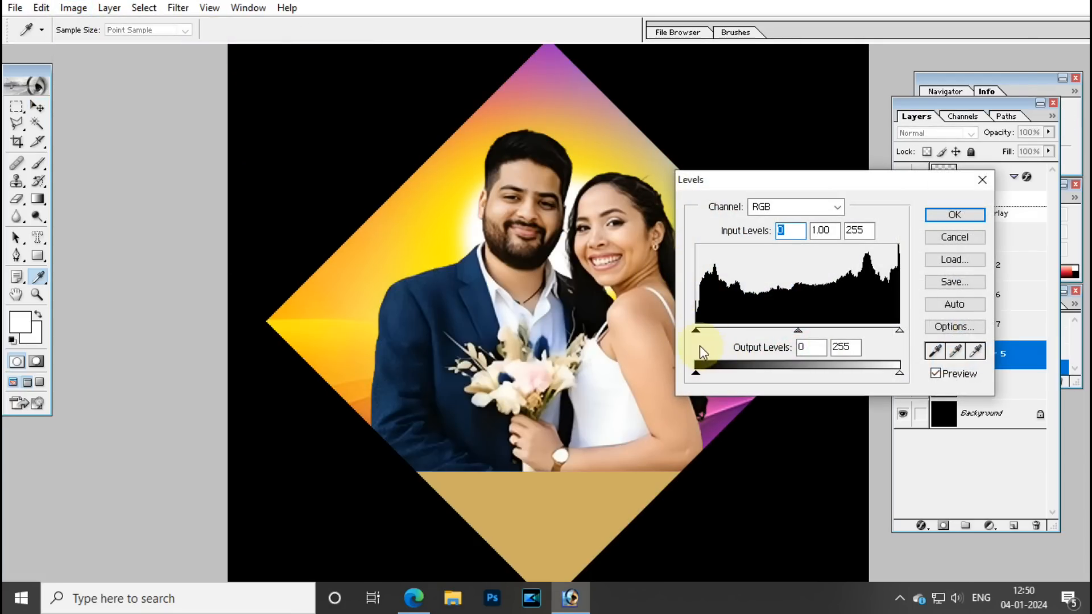
pyautogui.moveTo(696, 330); pyautogui.dragTo(764, 332)
pyautogui.click(955, 215)
# Select Layer 4 and bring the Edge image search forward.
pyautogui.press('v')
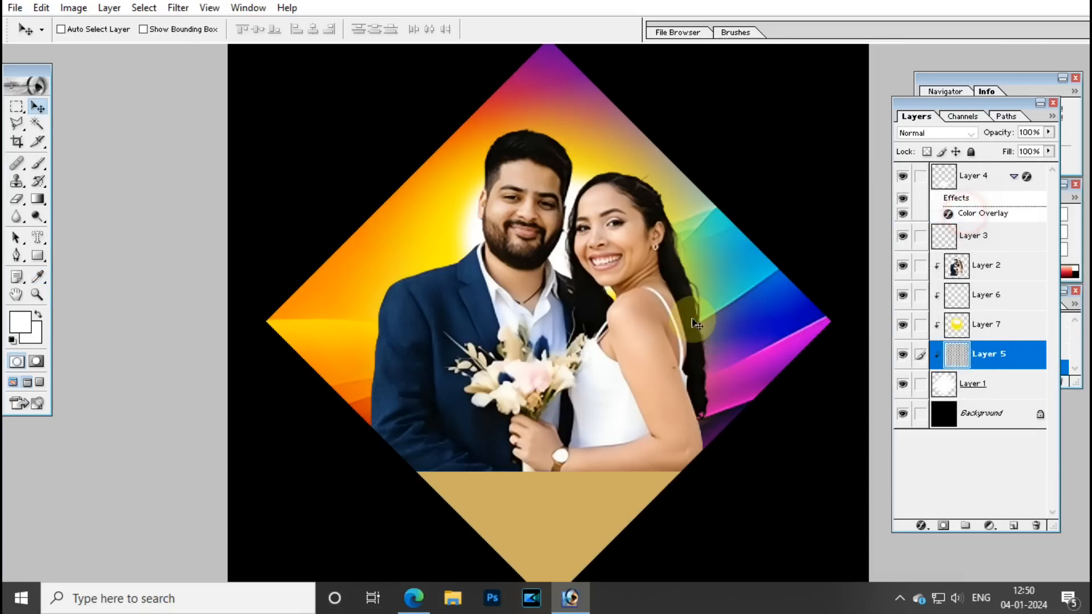
pyautogui.hotkey('ctrl', '-')
pyautogui.hotkey('ctrl', '+')
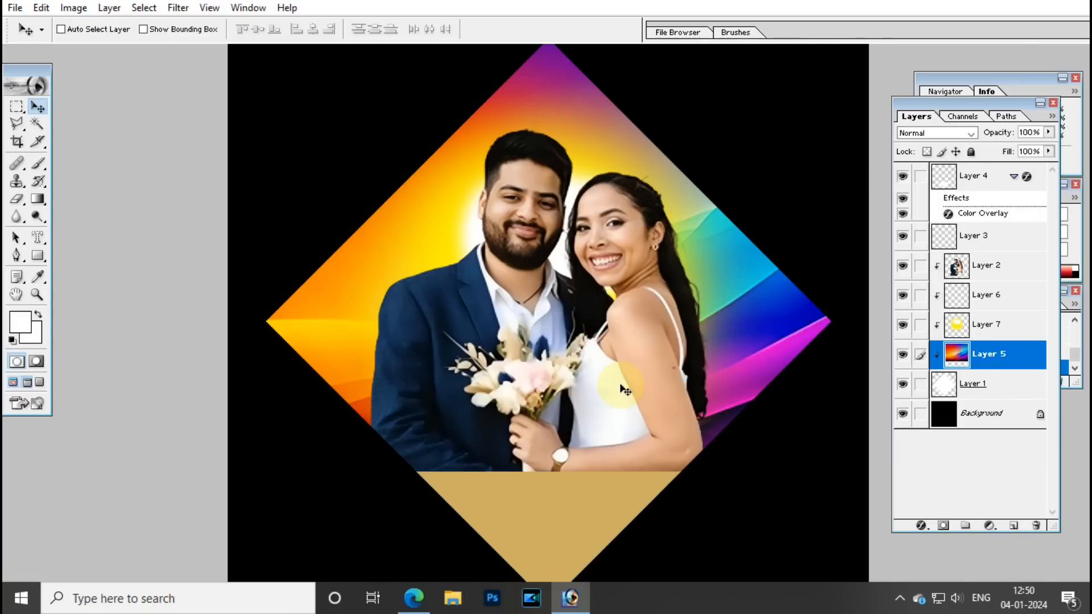
pyautogui.scroll(-1, 615, 395)
pyautogui.rightClick(558, 437)
pyautogui.click(574, 449)
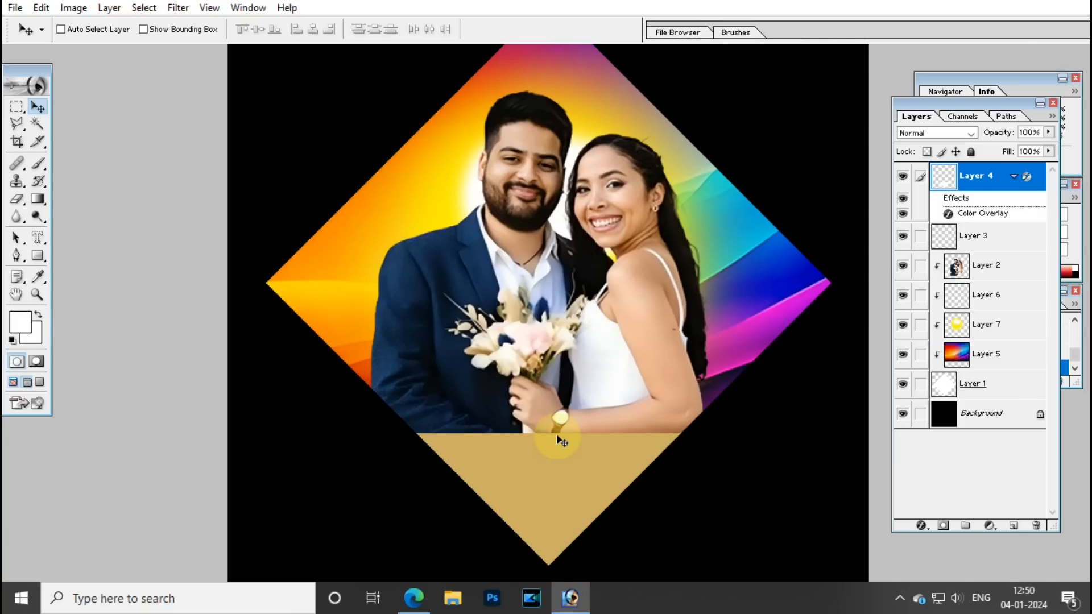
pyautogui.click(414, 598)
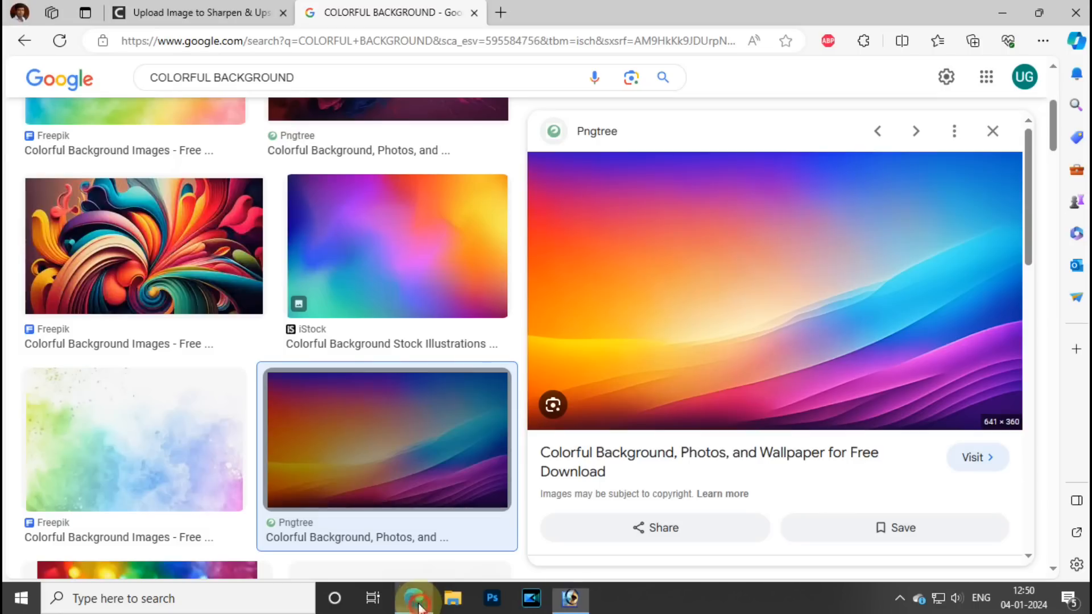
# Go to the tampsd.blogspot.com Tamil PSD site in Edge.
pyautogui.click(341, 44)
pyautogui.write('tamil news')
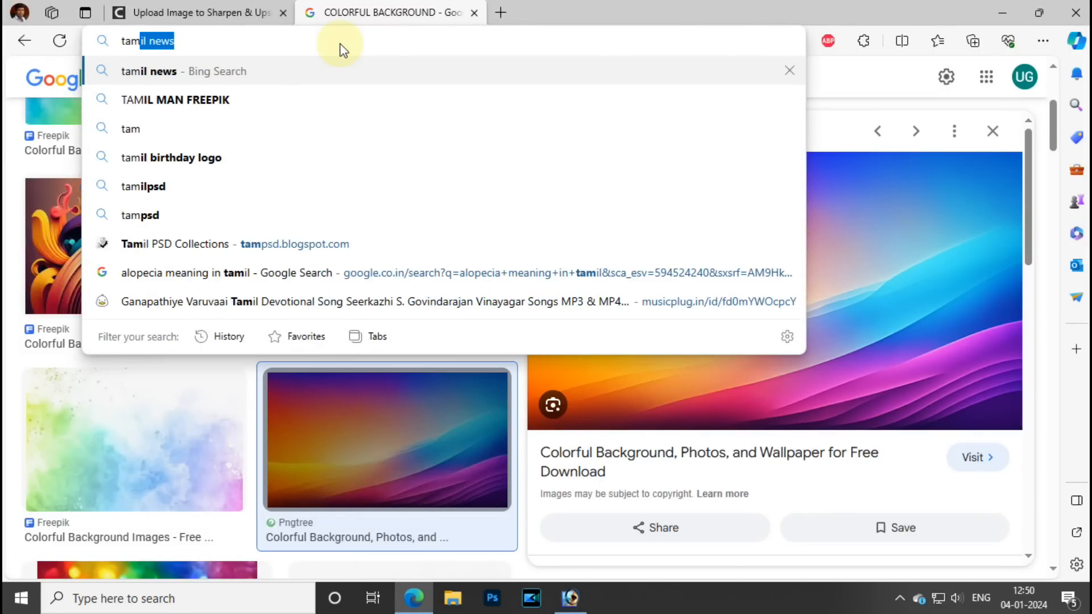
pyautogui.press('Return')
pyautogui.click(341, 43)
pyautogui.write('tam')
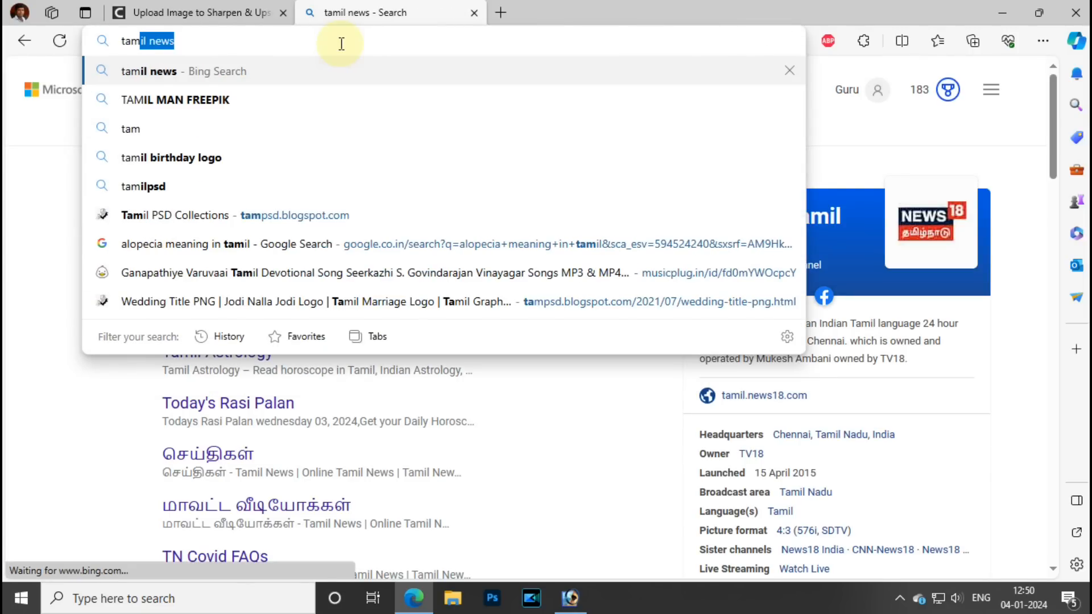
pyautogui.press('Return')
pyautogui.click(342, 43)
pyautogui.write('ta')
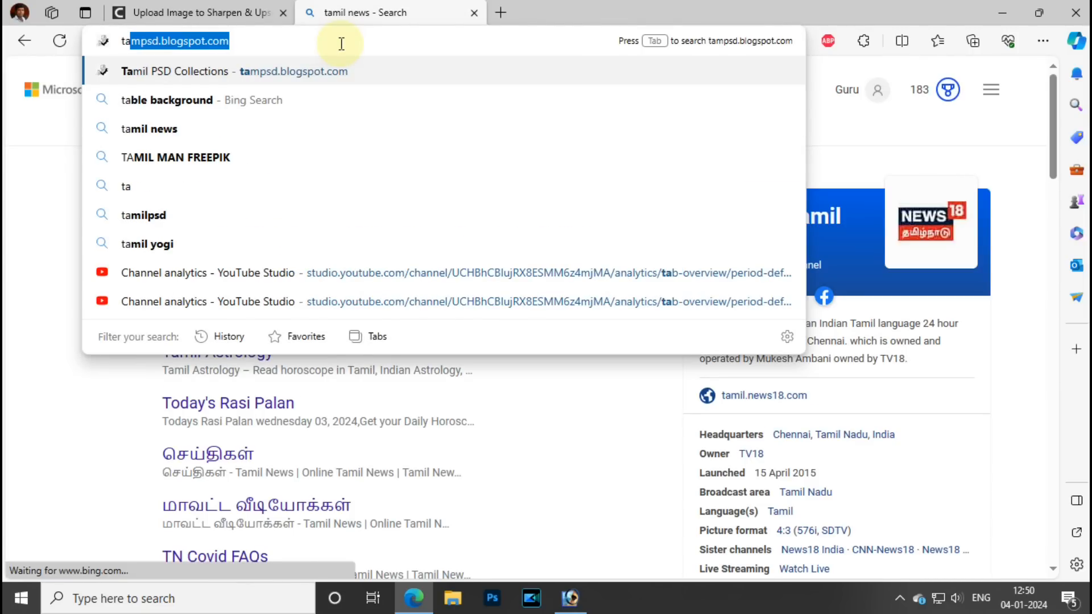
pyautogui.press('Return')
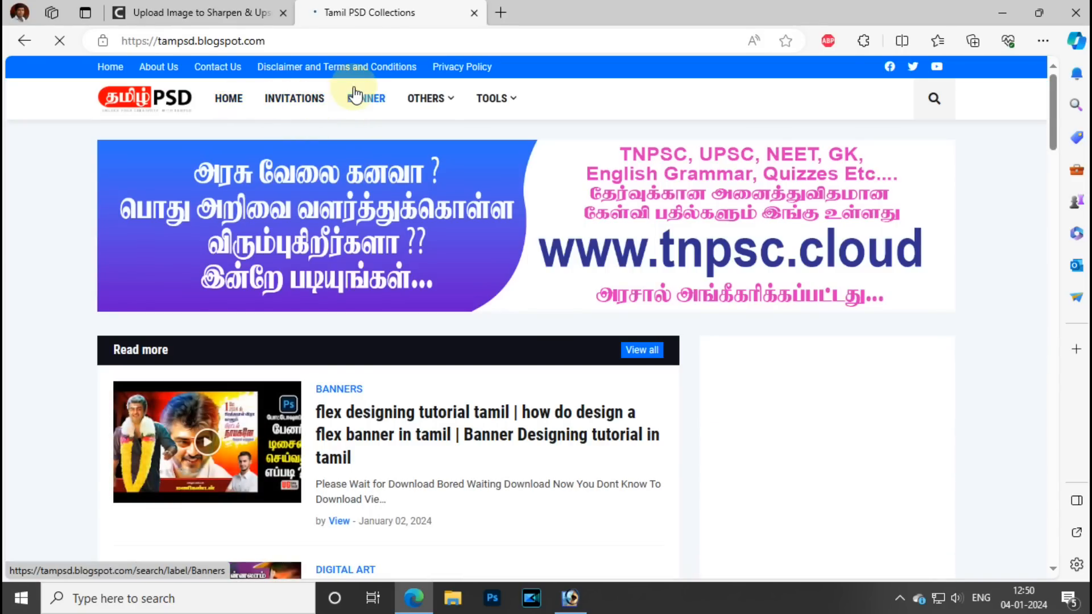
# Open the Clips category and the Jodi Nalla Jodi wedding title post.
pyautogui.moveTo(402, 119)
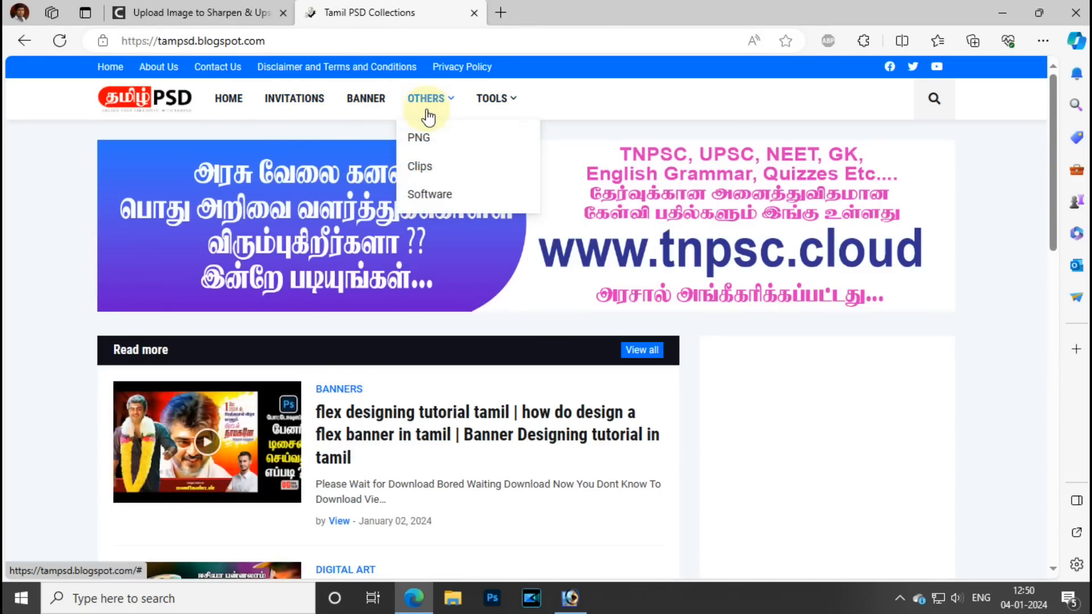
pyautogui.click(431, 168)
pyautogui.click(639, 214)
pyautogui.scroll(-4, 307, 265)
pyautogui.scroll(-5, 297, 267)
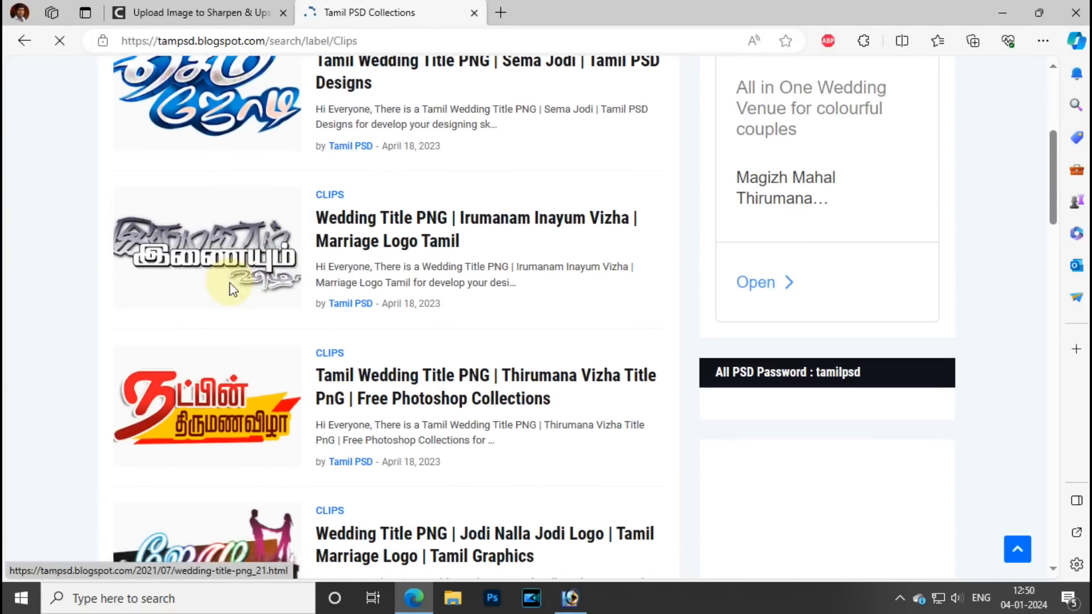
pyautogui.click(246, 324)
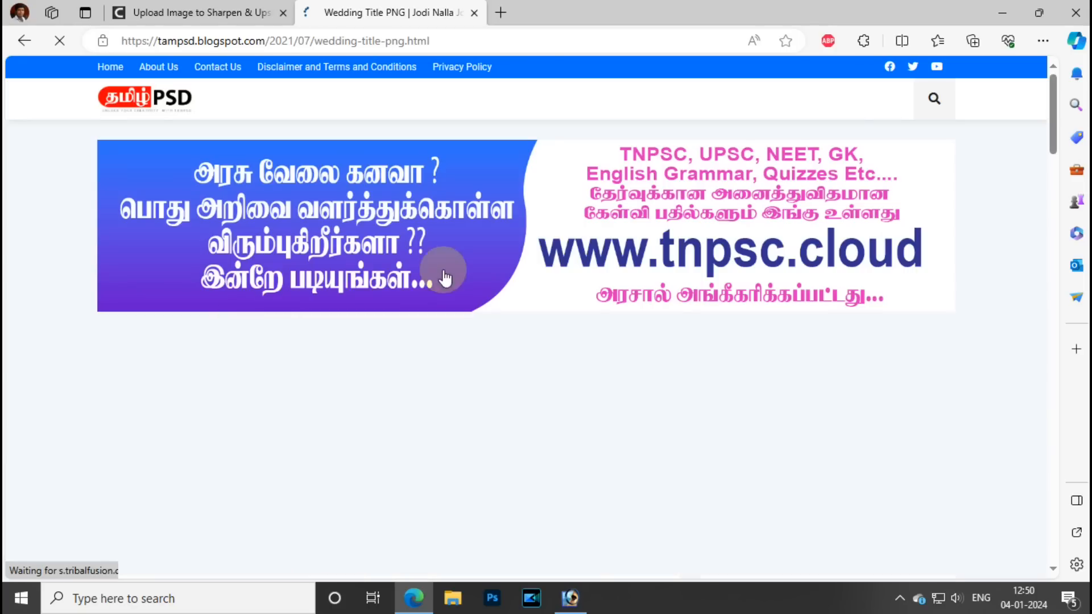
pyautogui.scroll(-8, 432, 283)
pyautogui.scroll(-2, 421, 295)
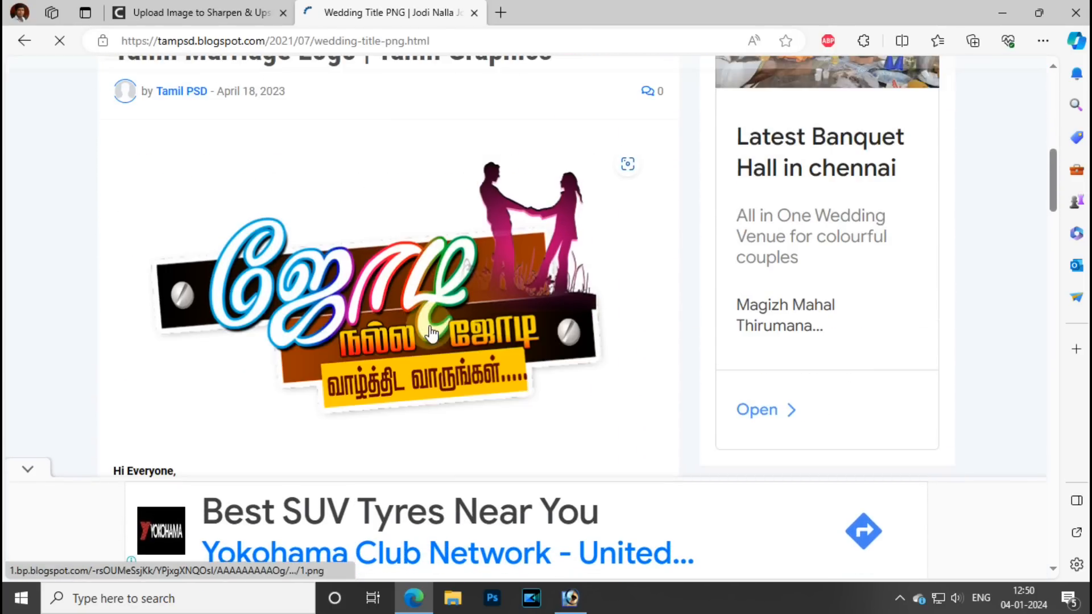
# Save the wedding title image to the Desktop as 1.png.
pyautogui.click(427, 244)
pyautogui.rightClick(565, 272)
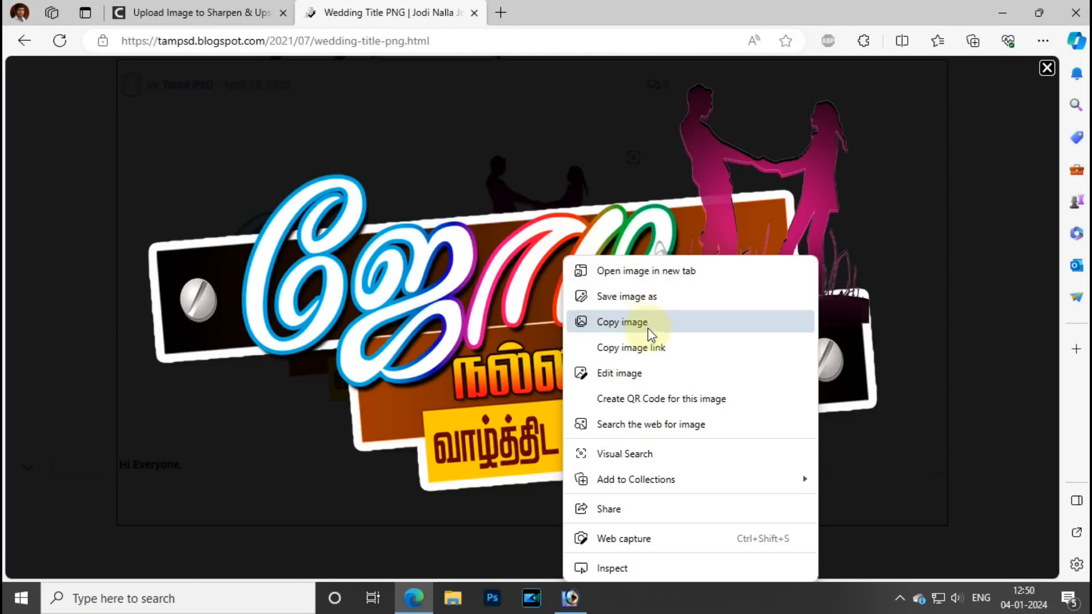
pyautogui.click(642, 295)
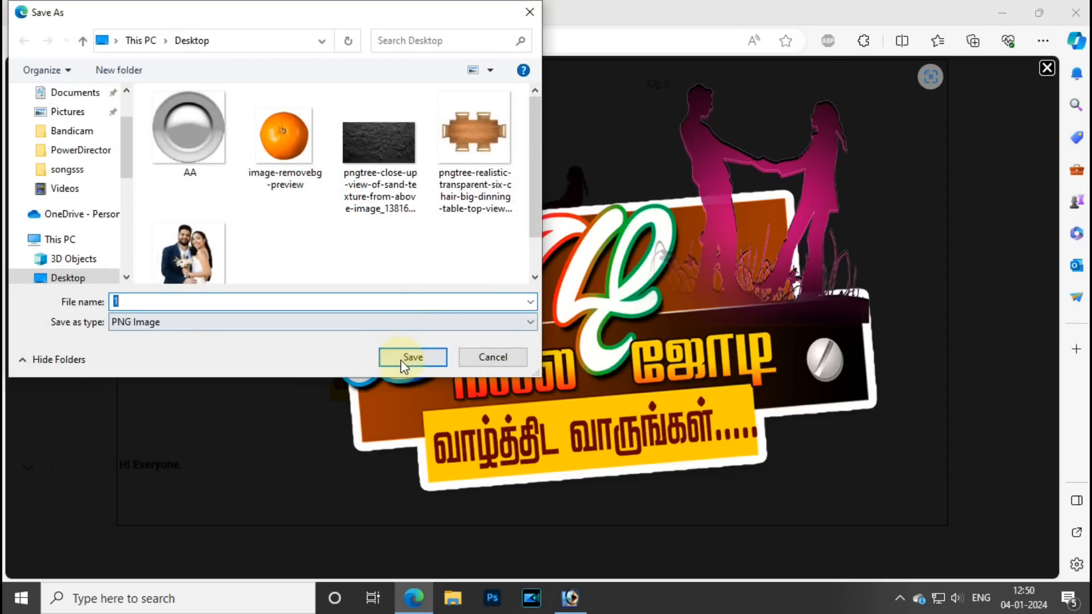
pyautogui.click(404, 357)
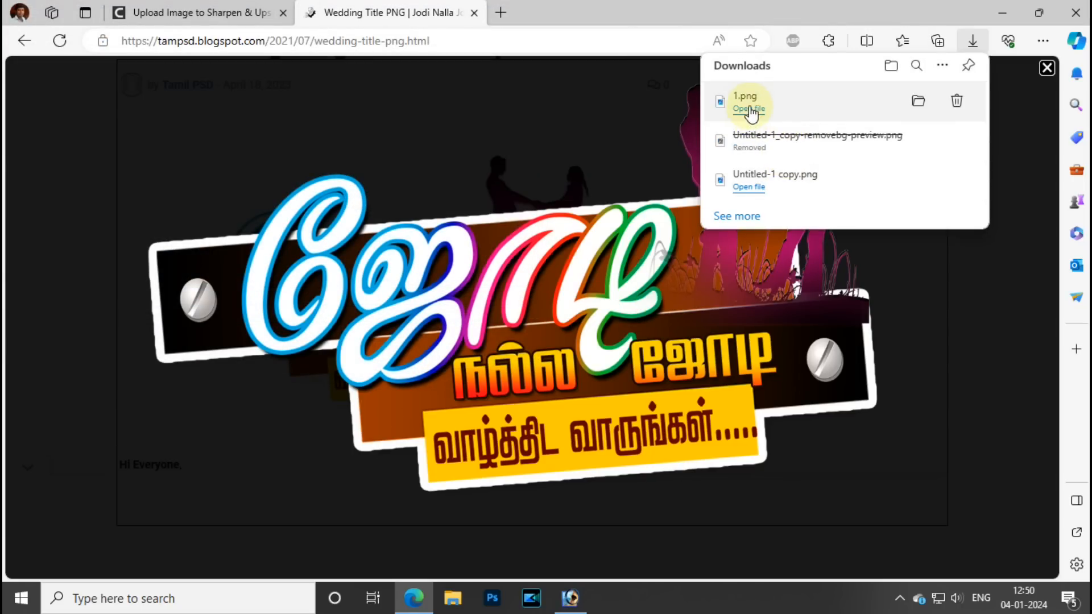
# Copy the title logo from 1.png into the 8x8 design and move it to the lower canvas.
pyautogui.moveTo(779, 103); pyautogui.dragTo(544, 313)
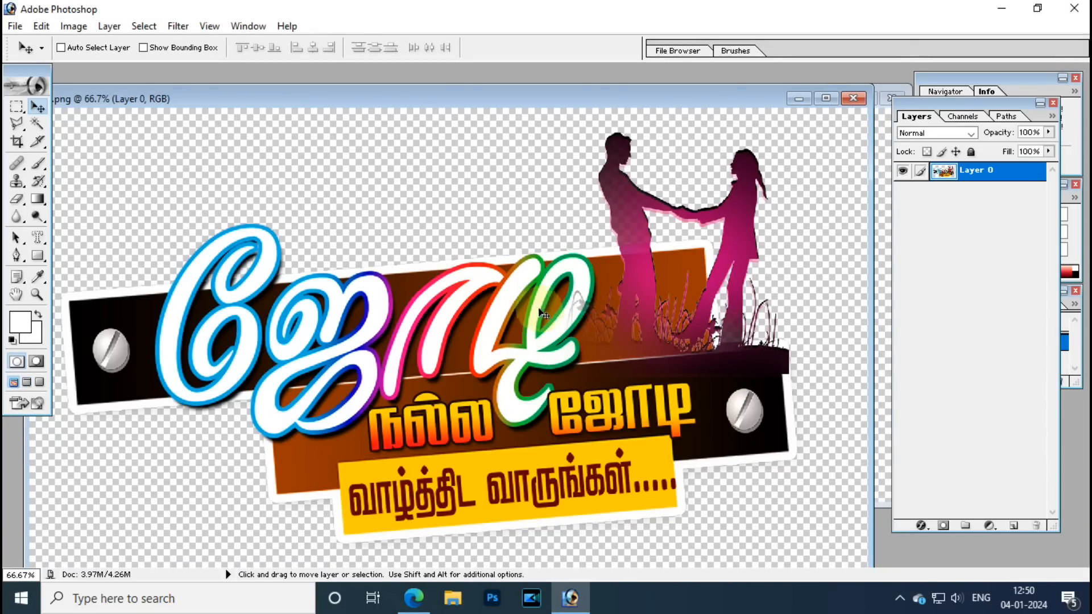
pyautogui.moveTo(426, 94); pyautogui.dragTo(826, 75)
pyautogui.moveTo(740, 327); pyautogui.dragTo(364, 309)
pyautogui.press('f')
pyautogui.moveTo(629, 232); pyautogui.dragTo(617, 413)
# Scale the title logo to about 60% and fit the whole design on screen.
pyautogui.hotkey('ctrl', 't')
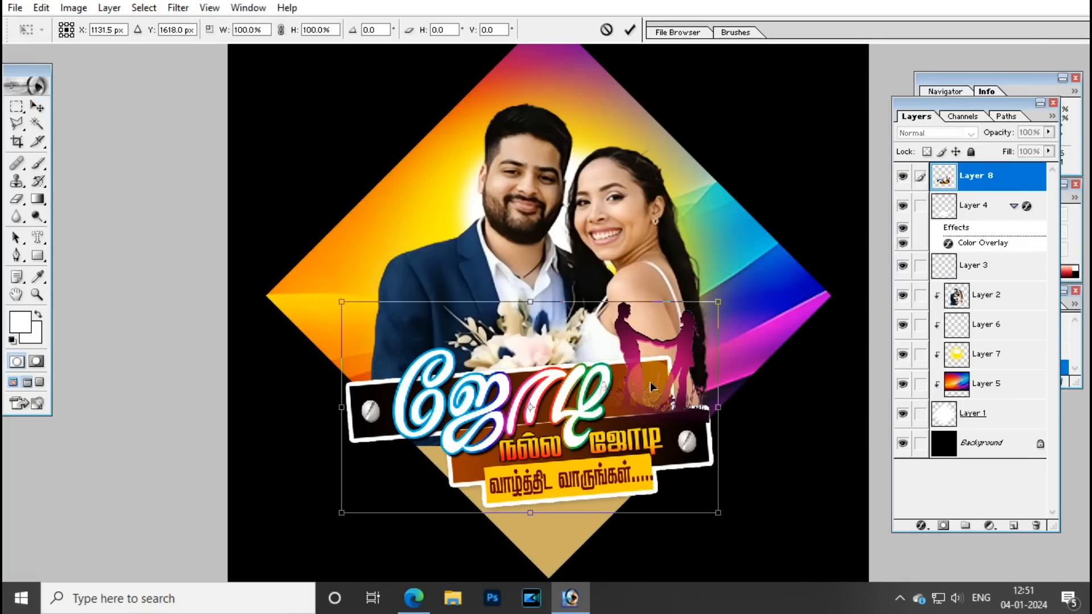
pyautogui.moveTo(718, 302); pyautogui.dragTo(641, 346)
pyautogui.moveTo(566, 371); pyautogui.dragTo(577, 412)
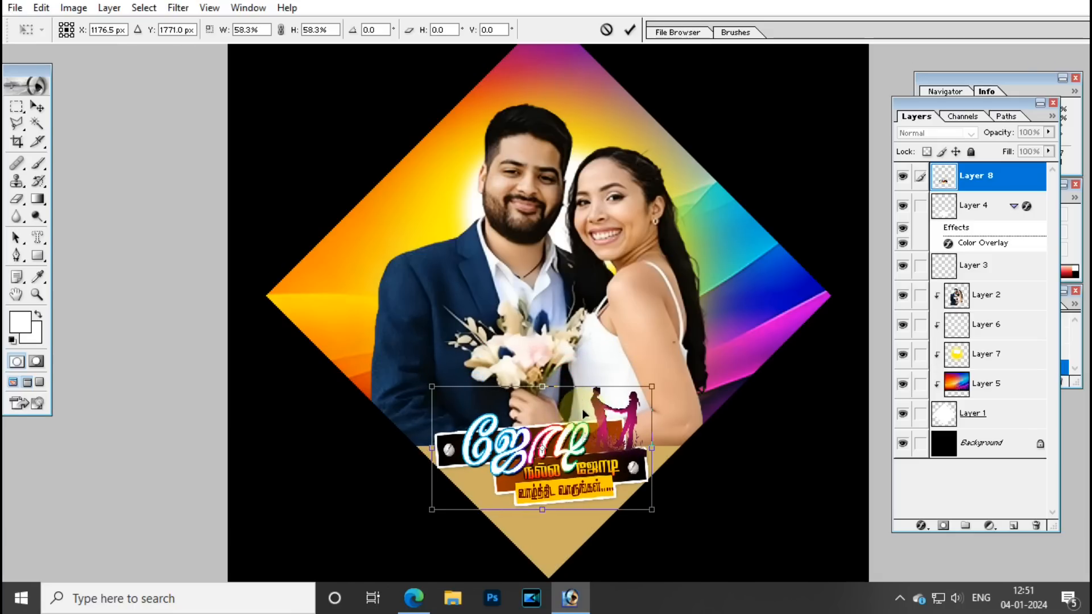
pyautogui.moveTo(652, 386)
pyautogui.mouseDown()
pyautogui.moveTo(661, 380)
pyautogui.moveTo(652, 385)
pyautogui.mouseUp()
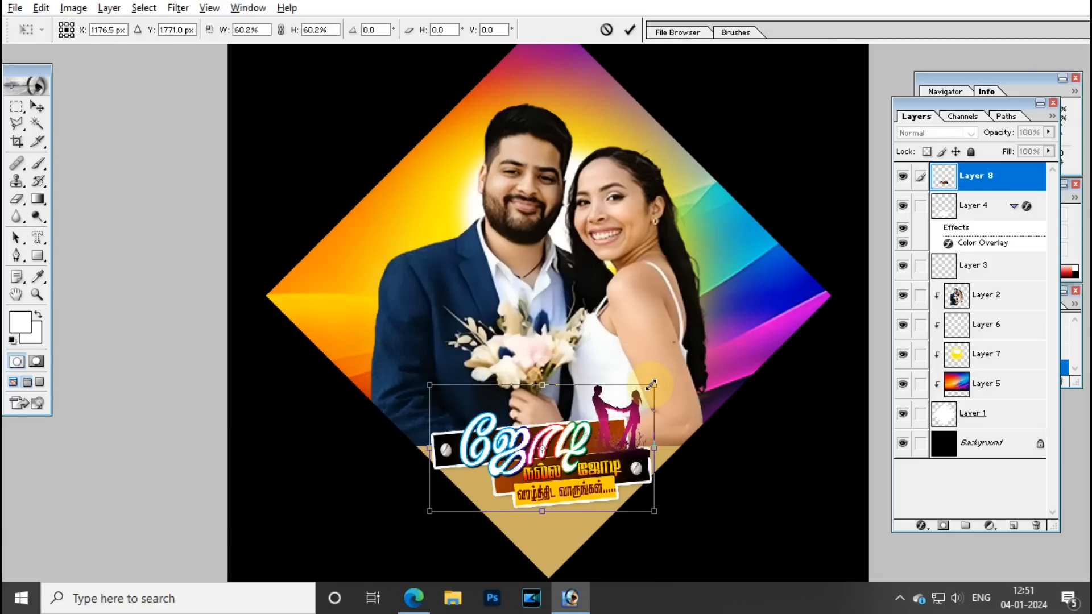
pyautogui.press('Return')
pyautogui.hotkey('ctrl', '-')
pyautogui.hotkey('ctrl', '-')
pyautogui.hotkey('ctrl', '0')
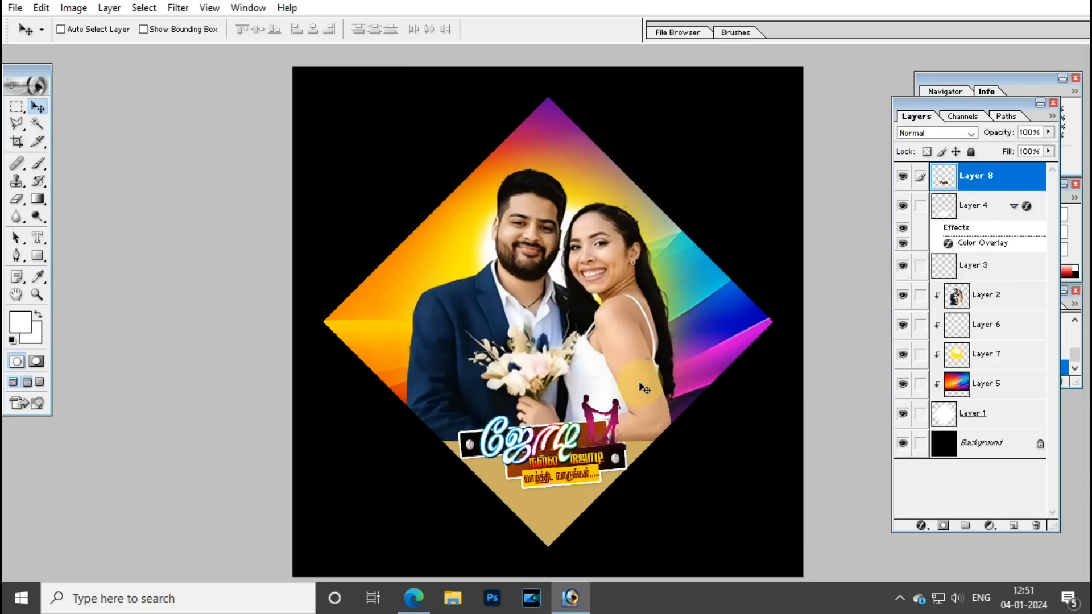
# Make Layer 7 and then Layer 2 active by picking them from the canvas.
pyautogui.rightClick(427, 268)
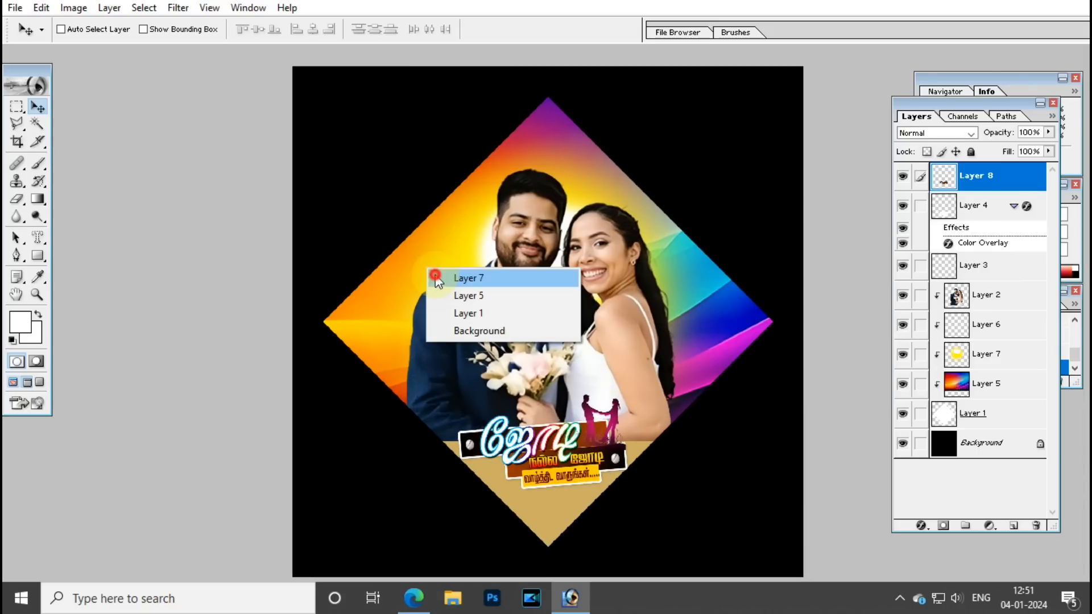
pyautogui.click(449, 278)
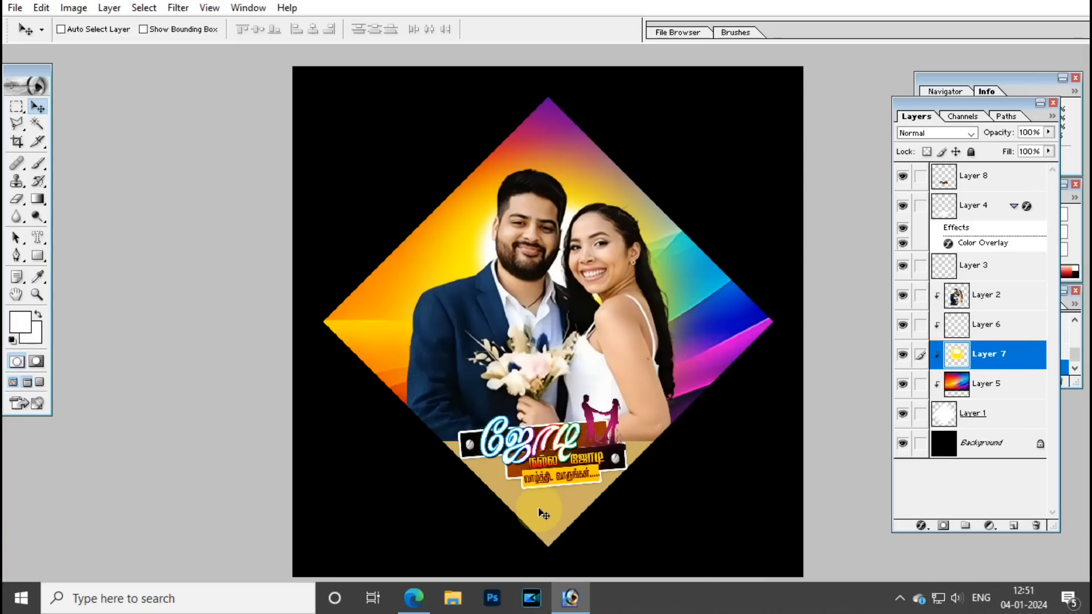
pyautogui.rightClick(621, 338)
pyautogui.click(637, 358)
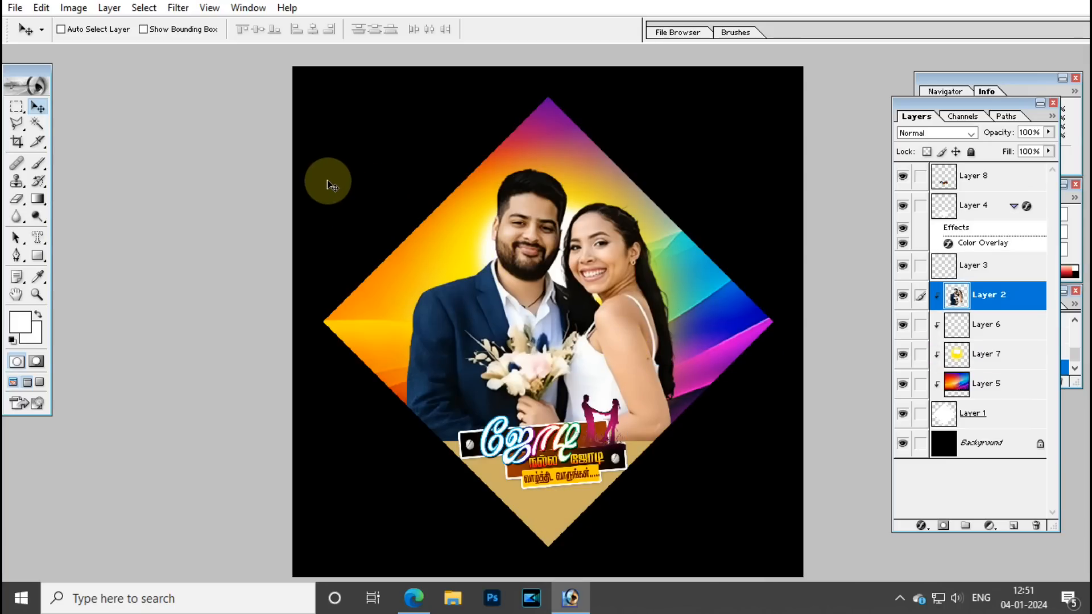
# Leave full-screen view, zoom to 12.5%, and duplicate 8x8.psd as '8 x 8 copy'.
pyautogui.press('f')
pyautogui.press('f')
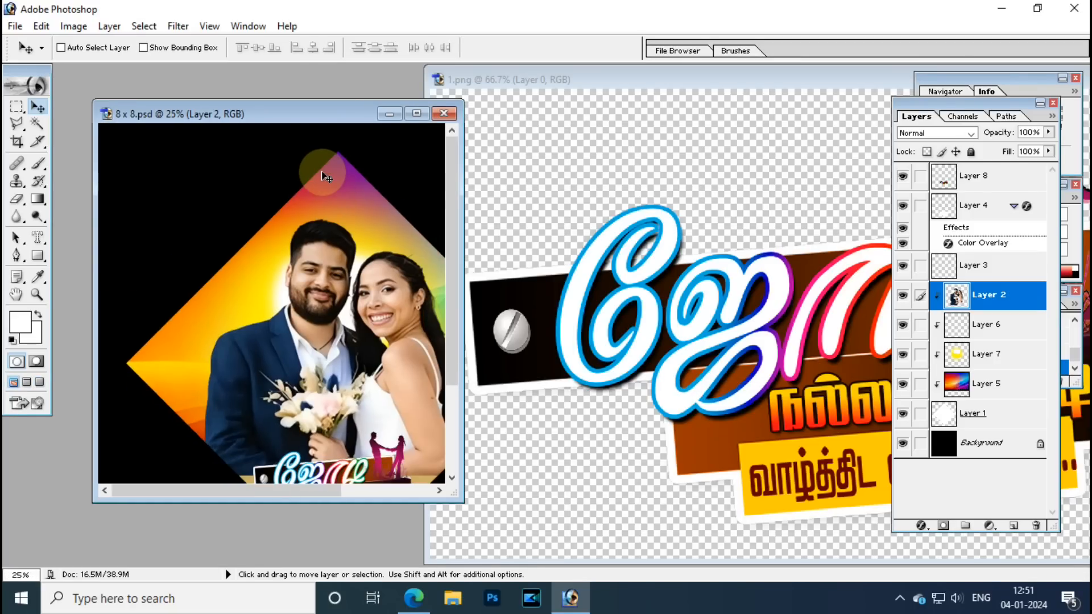
pyautogui.hotkey('ctrl', '-')
pyautogui.rightClick(240, 112)
pyautogui.click(212, 107)
pyautogui.rightClick(213, 107)
pyautogui.click(292, 121)
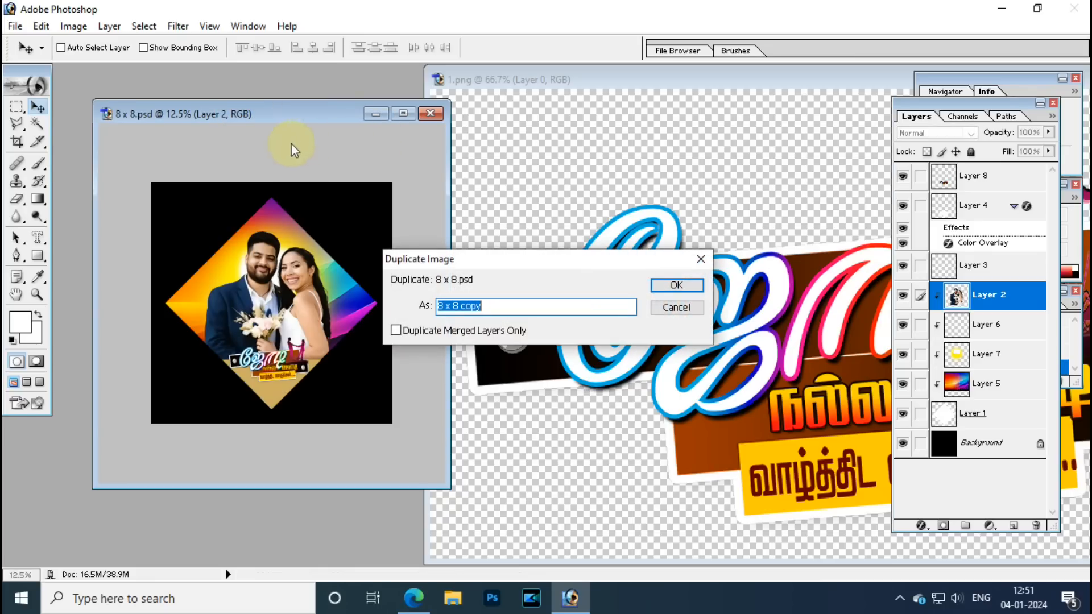
pyautogui.click(696, 290)
# Close the original 8x8.psd and reposition the 8 x 8 copy window at upper left.
pyautogui.moveTo(237, 100); pyautogui.dragTo(499, 227)
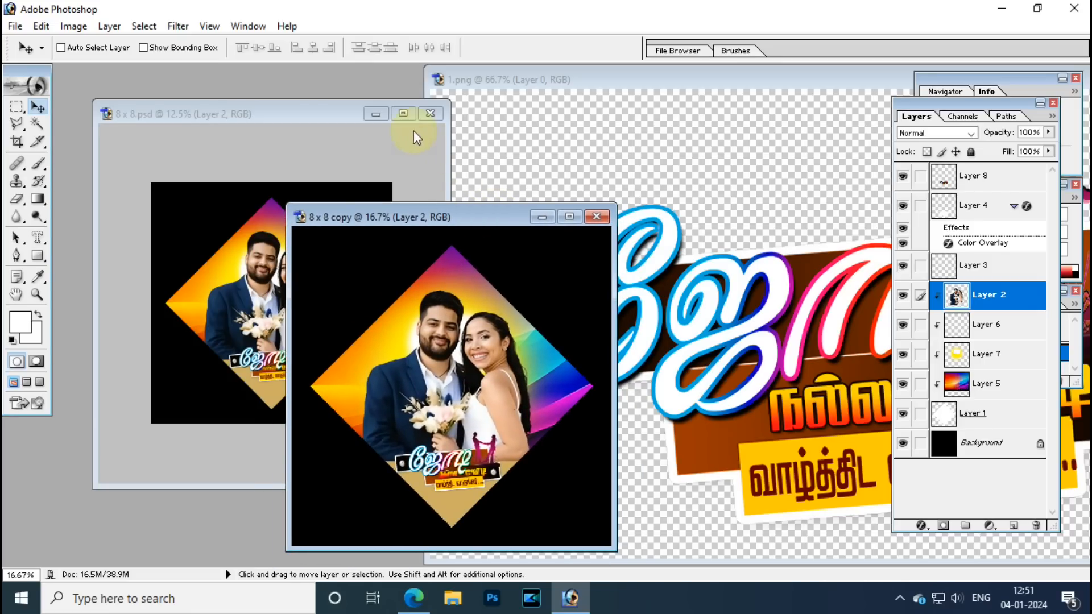
pyautogui.click(292, 112)
pyautogui.click(432, 113)
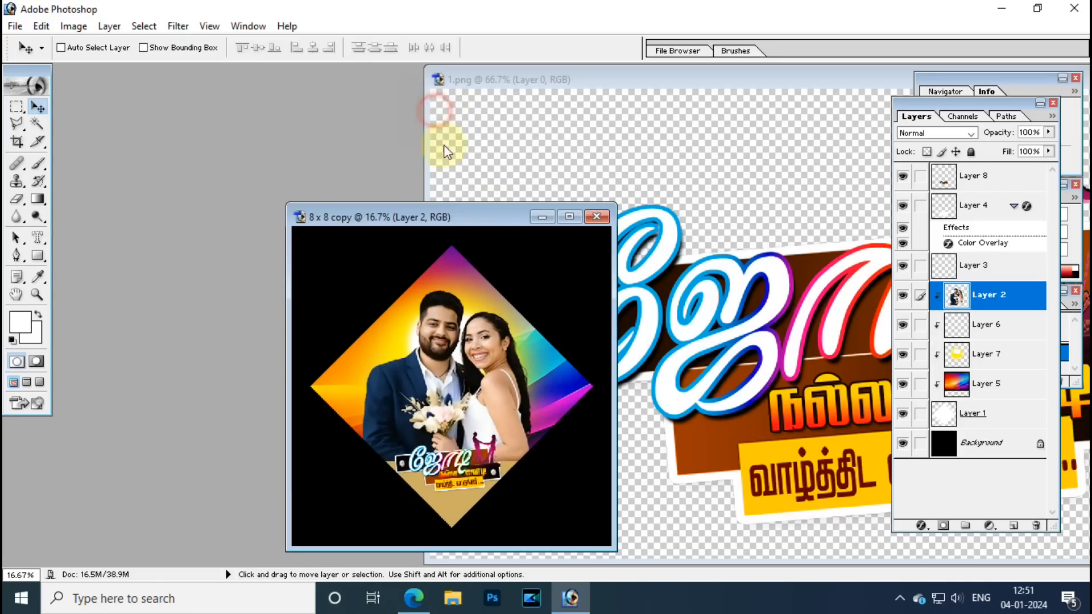
pyautogui.moveTo(463, 223); pyautogui.dragTo(307, 101)
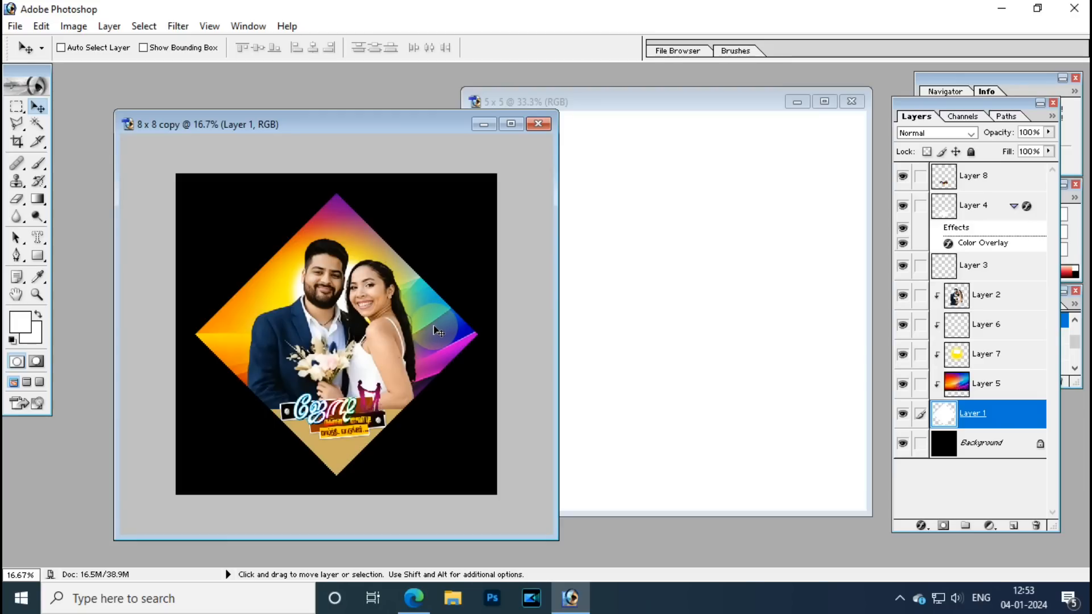
# Make Layer 1 active, undoing an accidental move of its diamond.
pyautogui.rightClick(437, 330)
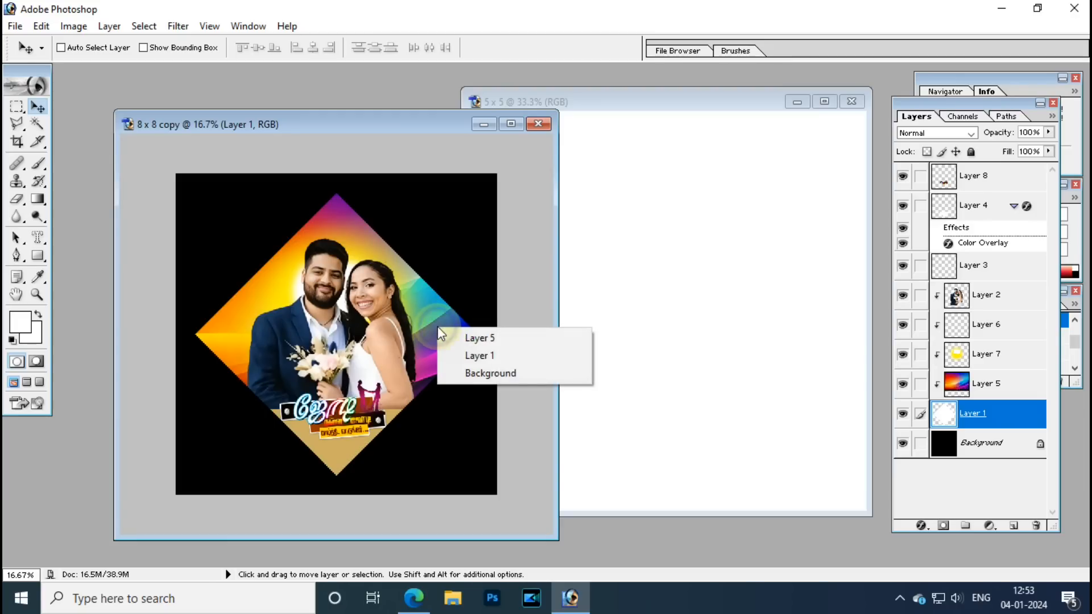
pyautogui.click(478, 356)
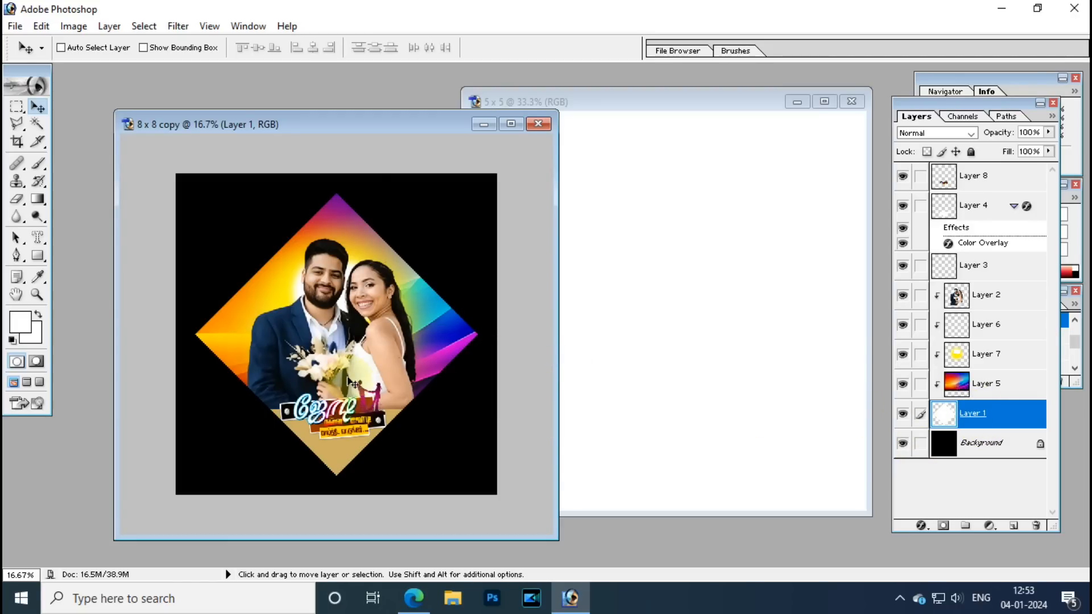
pyautogui.moveTo(343, 380); pyautogui.dragTo(376, 373)
pyautogui.hotkey('ctrl', 'z')
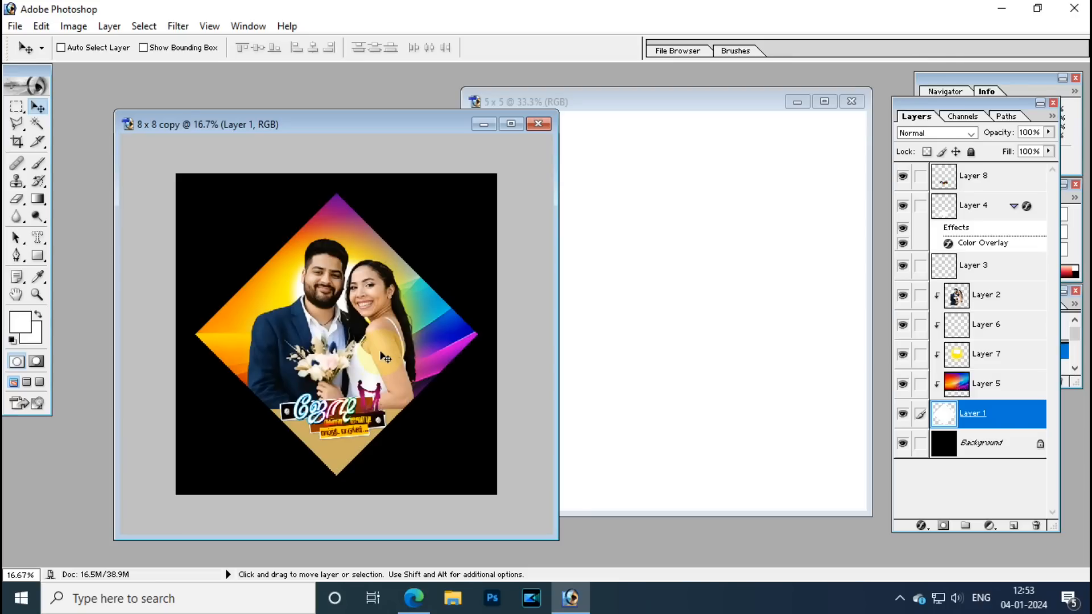
# Load Layer 1's diamond selection, Copy Merged, and paste it as a new layer.
pyautogui.keyDown('ctrl'); pyautogui.click(945, 420); pyautogui.keyUp('ctrl')
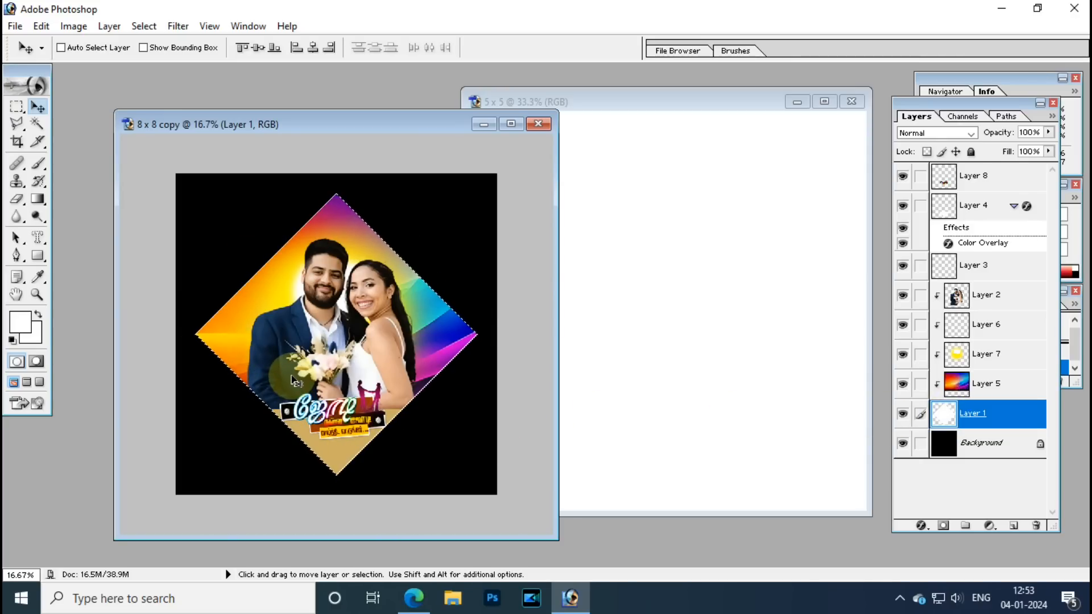
pyautogui.click(78, 30)
pyautogui.moveTo(41, 26)
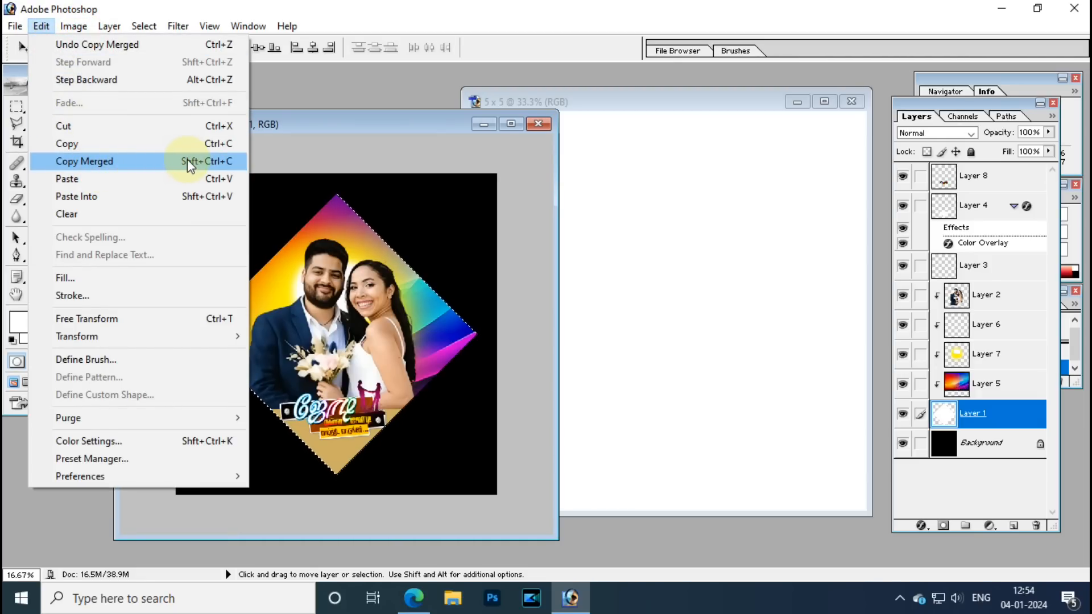
pyautogui.click(134, 162)
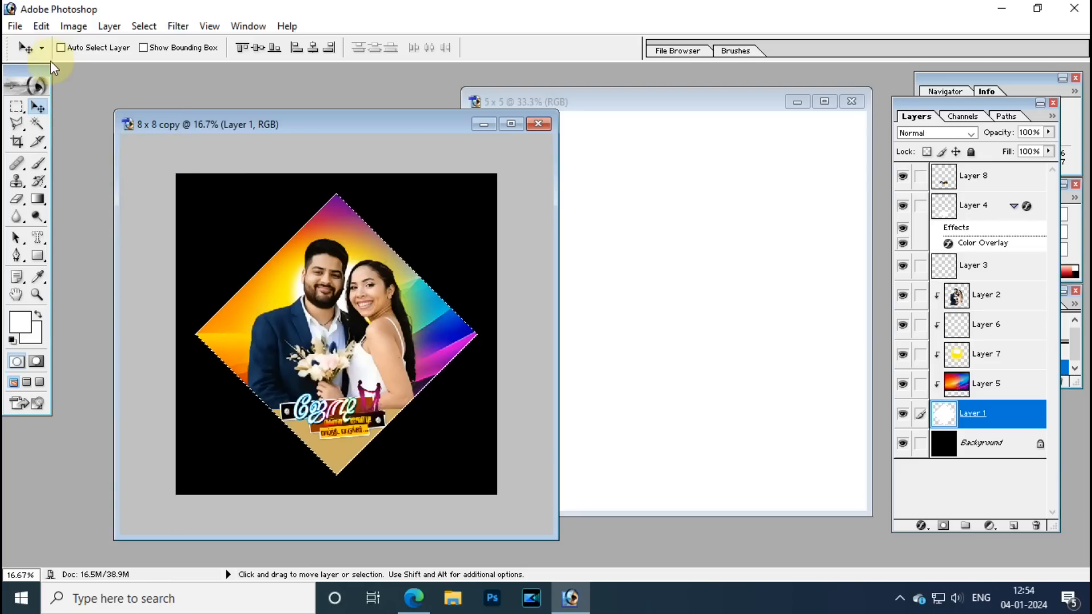
pyautogui.click(41, 25)
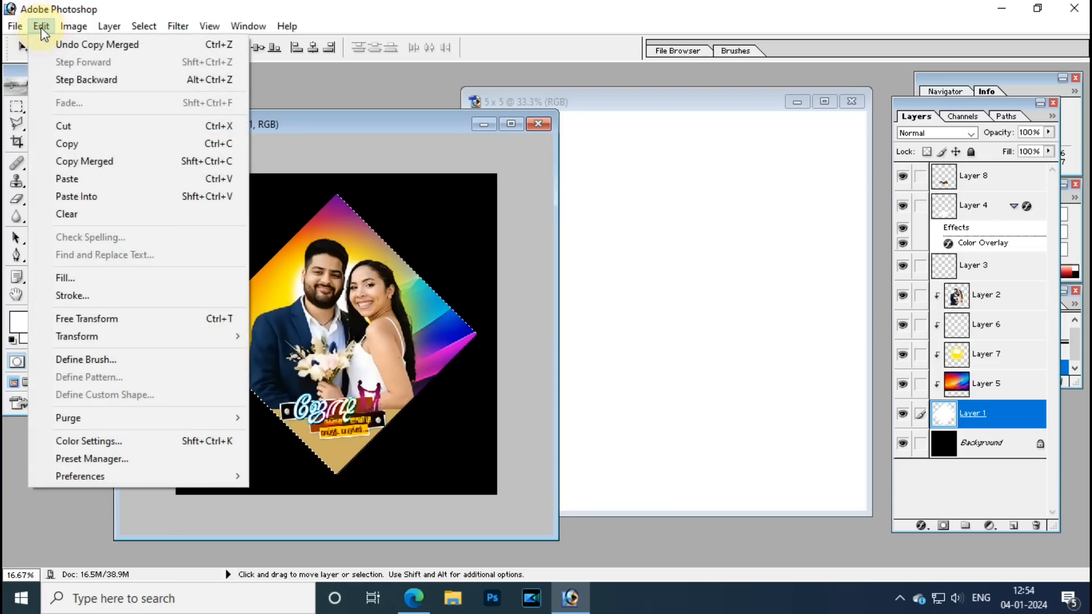
pyautogui.click(104, 179)
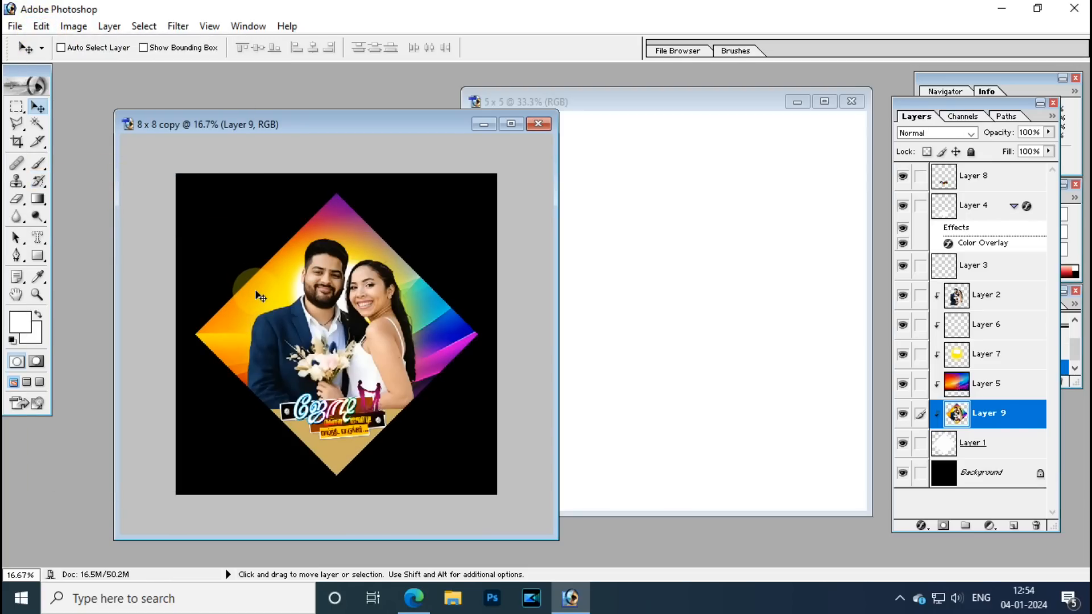
# Select Layer 9 and drag the merged artwork into the 5 x 5 document.
pyautogui.rightClick(343, 307)
pyautogui.click(364, 323)
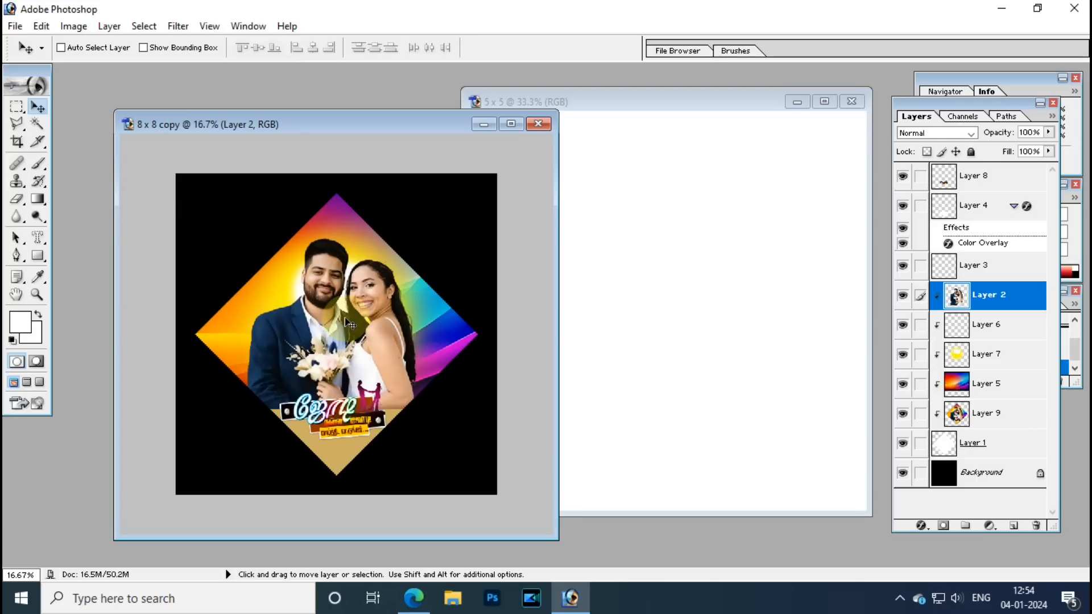
pyautogui.click(980, 420)
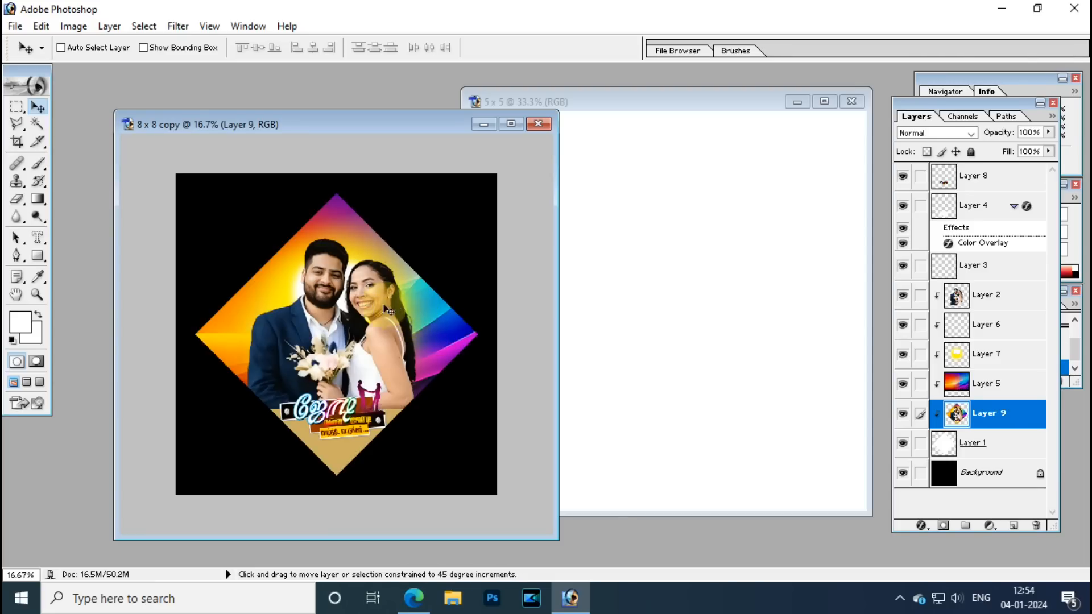
pyautogui.moveTo(414, 312); pyautogui.dragTo(591, 319)
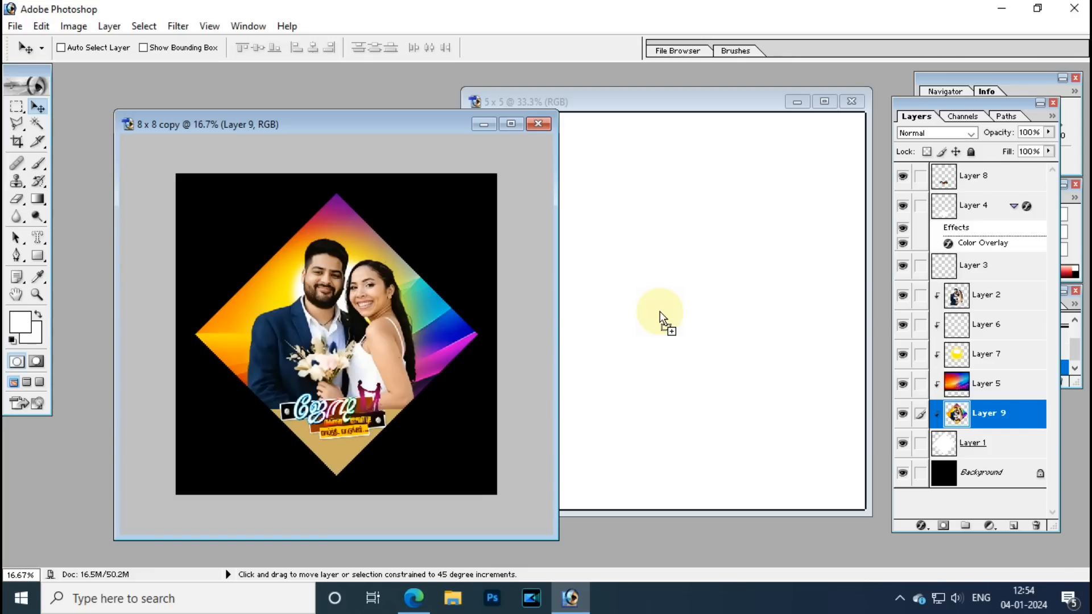
pyautogui.moveTo(660, 312); pyautogui.dragTo(661, 313)
# Rotate the pasted artwork -45° and move it to fill the 5 x 5 square.
pyautogui.hotkey('ctrl', '-')
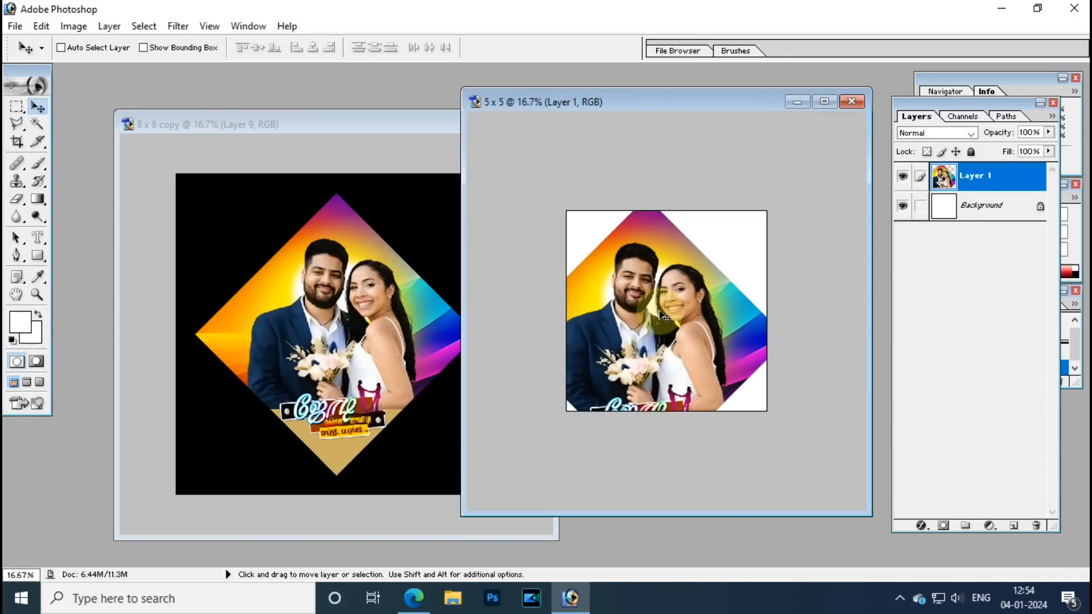
pyautogui.hotkey('ctrl', 't')
pyautogui.moveTo(821, 385); pyautogui.dragTo(812, 261)
pyautogui.moveTo(709, 317); pyautogui.dragTo(730, 289)
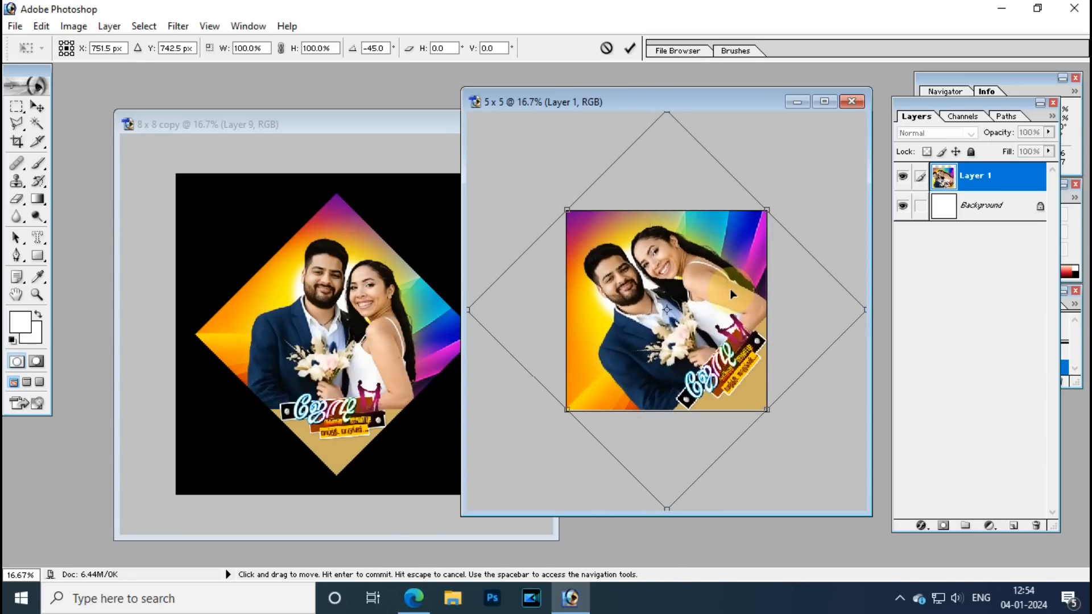
pyautogui.press('Return')
# Zoom to 33.3%, preview the design full screen, then bring up the save dialog.
pyautogui.hotkey('ctrl', '+')
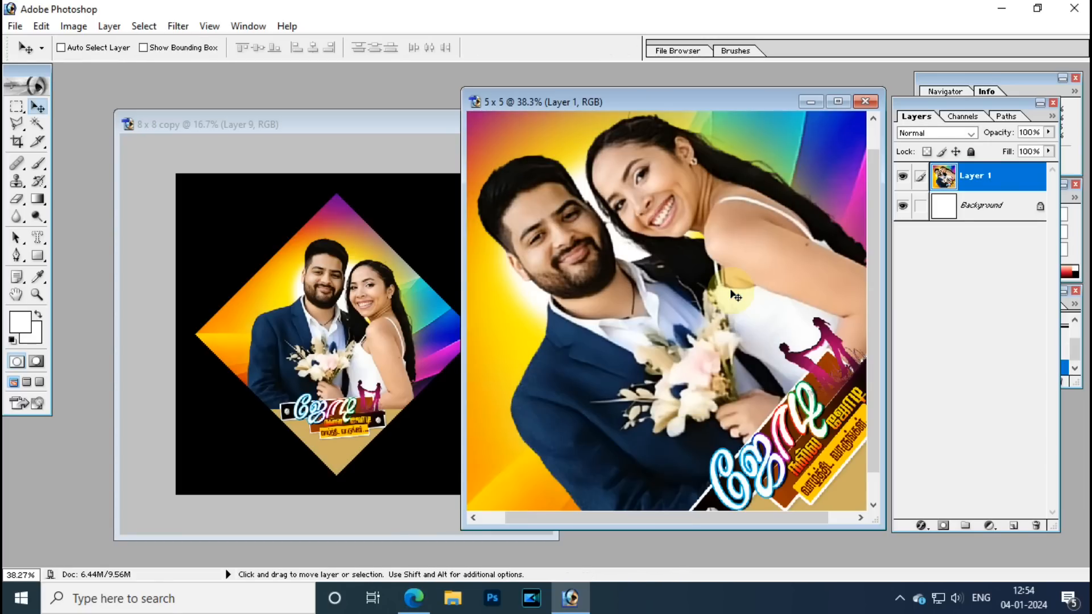
pyautogui.press('f')
pyautogui.press('f')
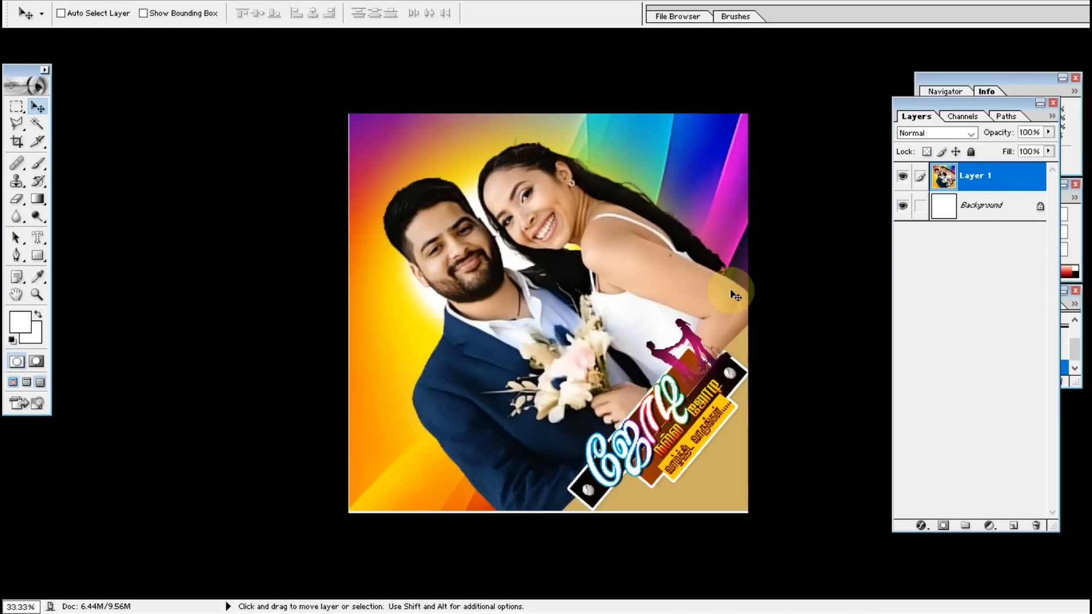
pyautogui.press('f')
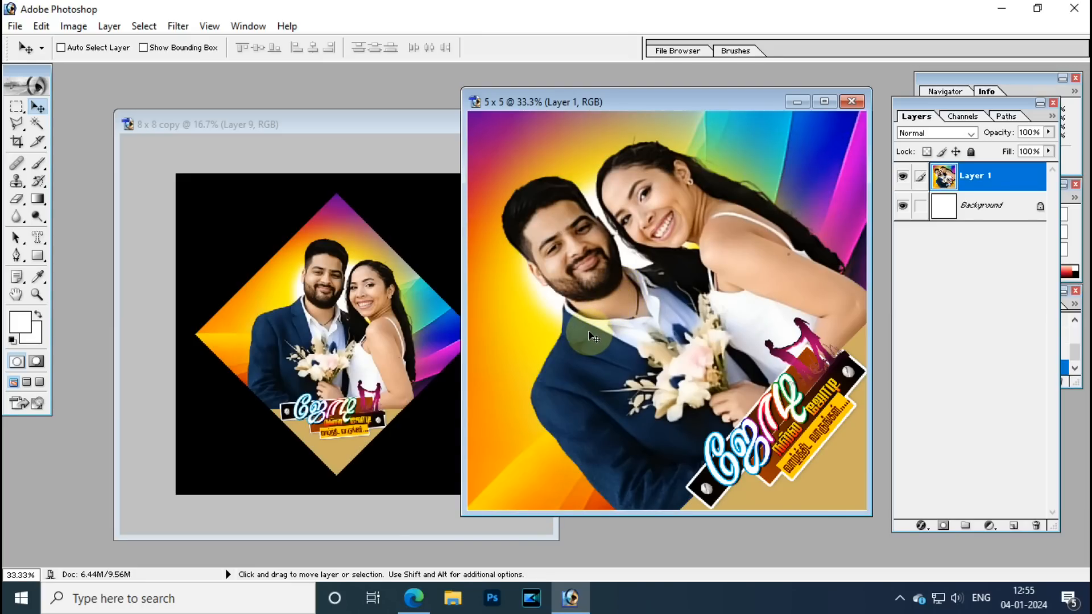
pyautogui.hotkey('ctrl', 's')
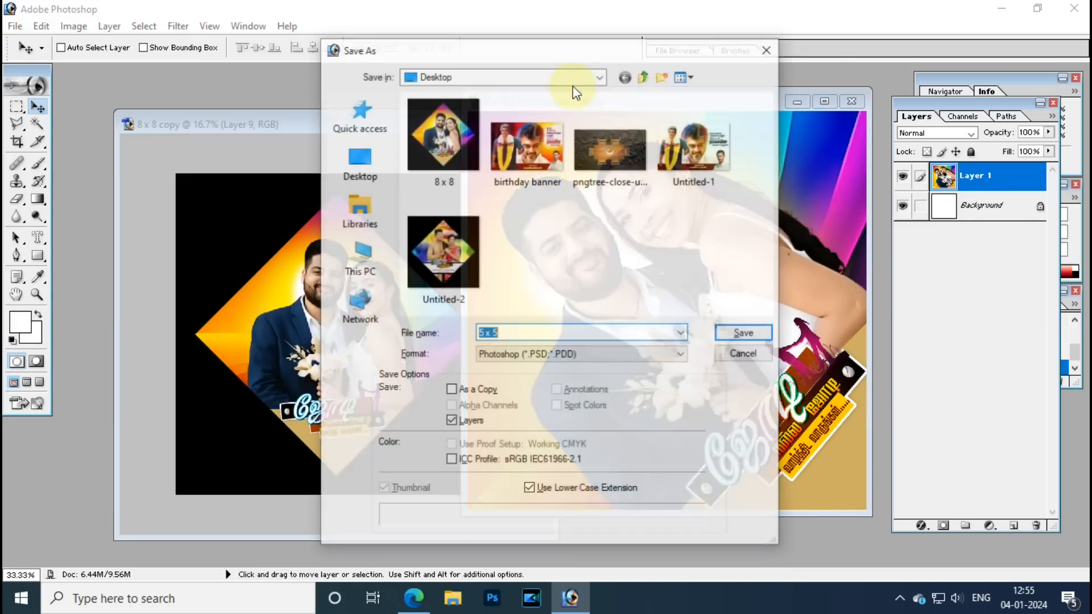